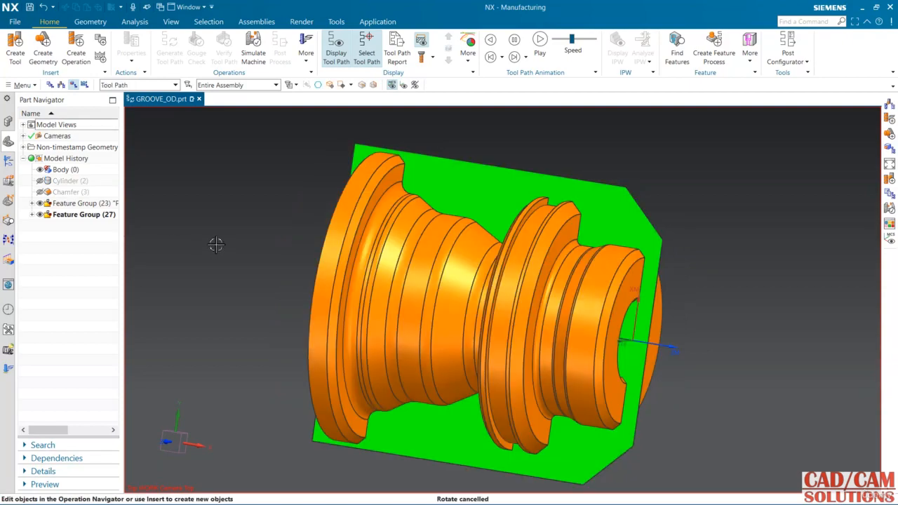
# Step: Inspect the WORKPIECE geometry's settings and highlight its specified blank around the part
pyautogui.moveTo(215, 242); pyautogui.dragTo(189, 223, button='middle')
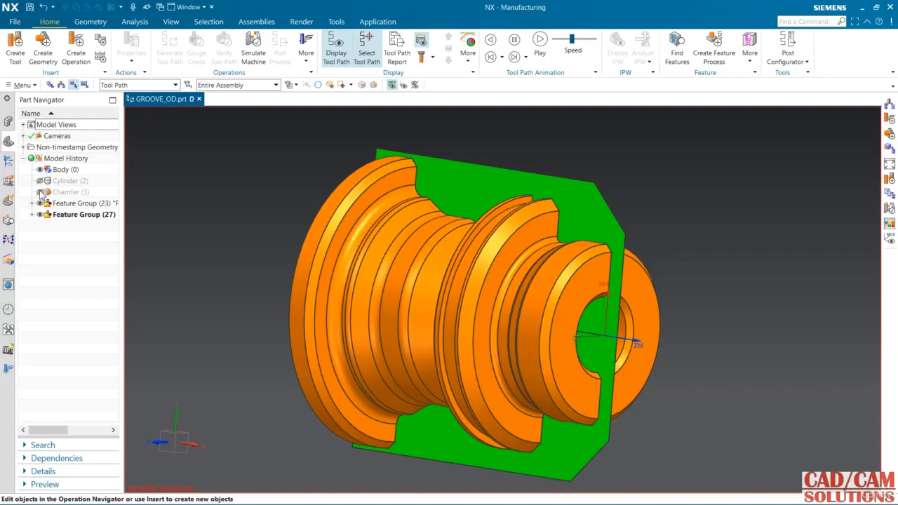
pyautogui.click(8, 162)
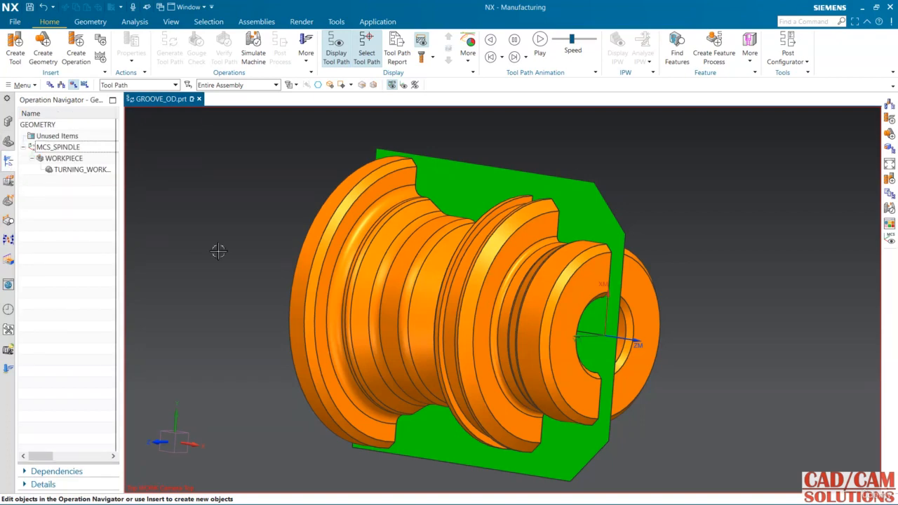
pyautogui.press('F8')
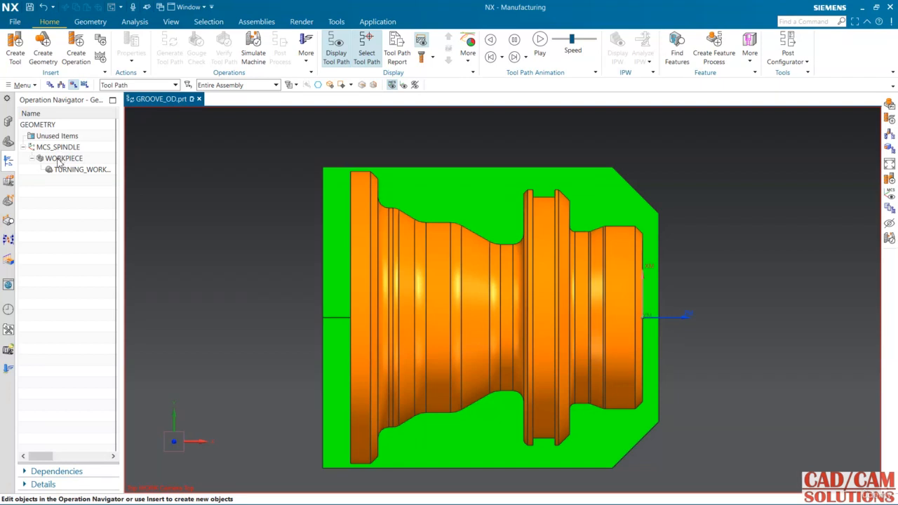
pyautogui.doubleClick(62, 158)
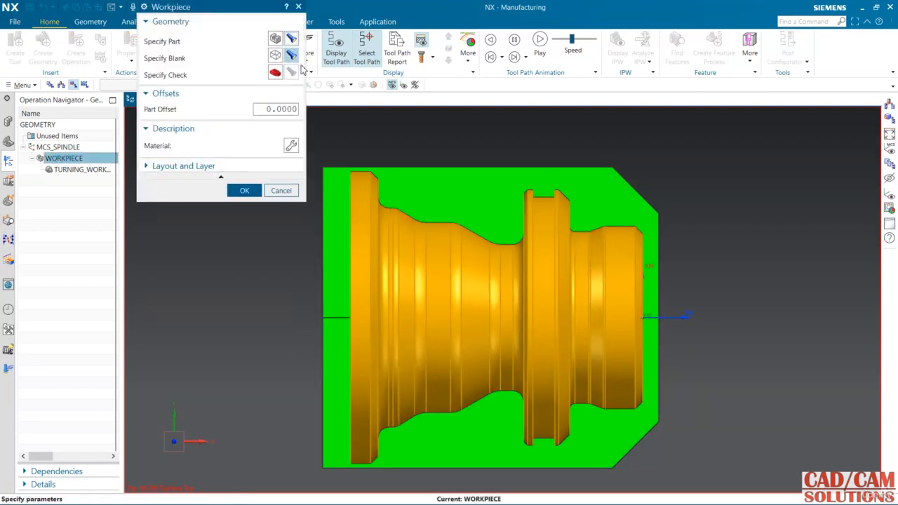
pyautogui.moveTo(445, 288); pyautogui.dragTo(414, 296, button='middle')
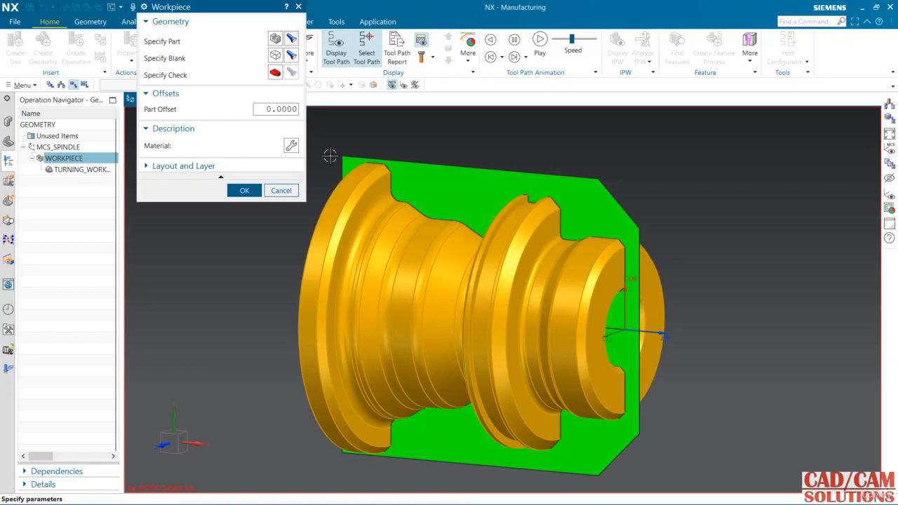
pyautogui.click(292, 57)
pyautogui.moveTo(272, 284)
pyautogui.mouseDown(button='middle')
pyautogui.moveTo(323, 267)
pyautogui.moveTo(282, 293)
pyautogui.moveTo(281, 270)
pyautogui.mouseUp(button='middle')
pyautogui.click(244, 190)
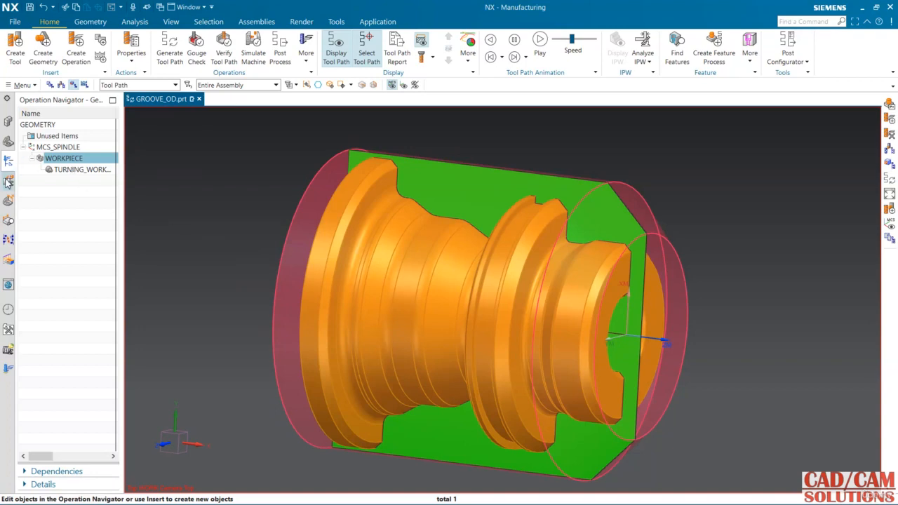
# Step: Hide the solid part, Body (0), and orient the model to the top view
pyautogui.click(7, 143)
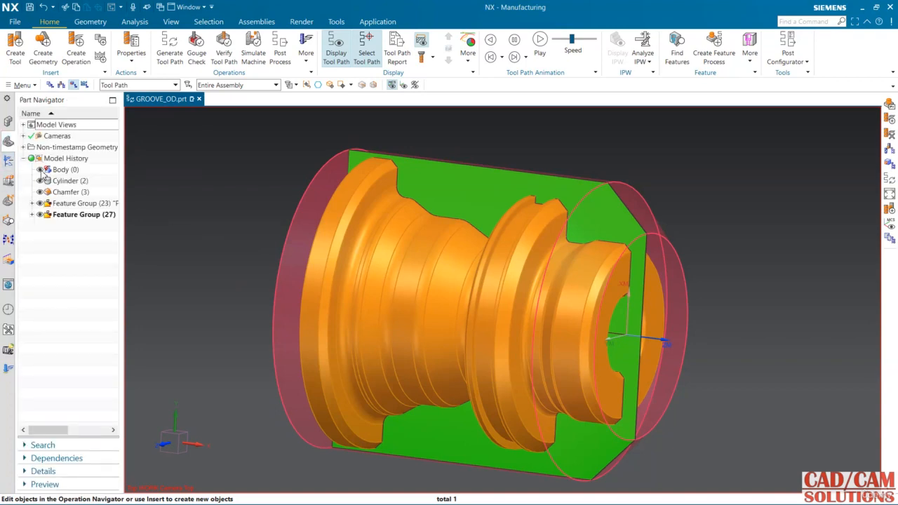
pyautogui.click(41, 170)
pyautogui.hotkey('ctrl', 'alt', 't')
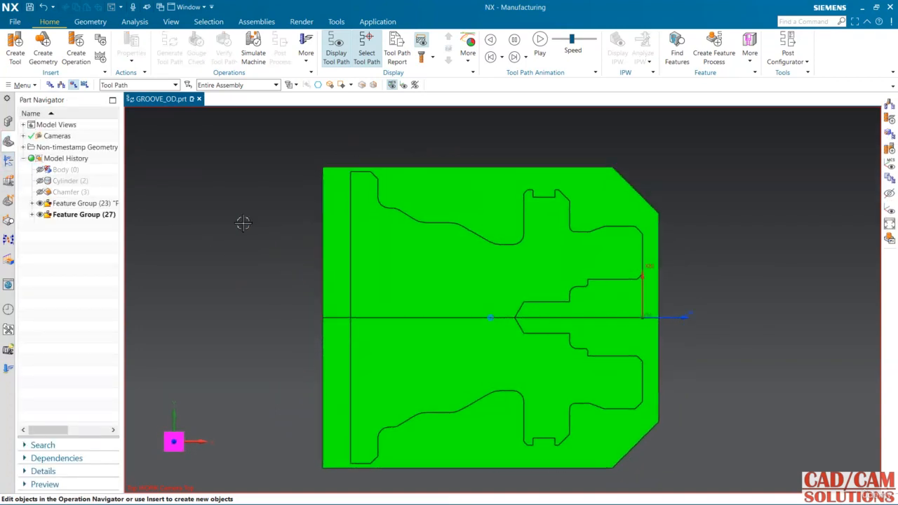
# Step: Examine the available turning, grooving and drilling tools in the machine tool view of the operations
pyautogui.click(8, 160)
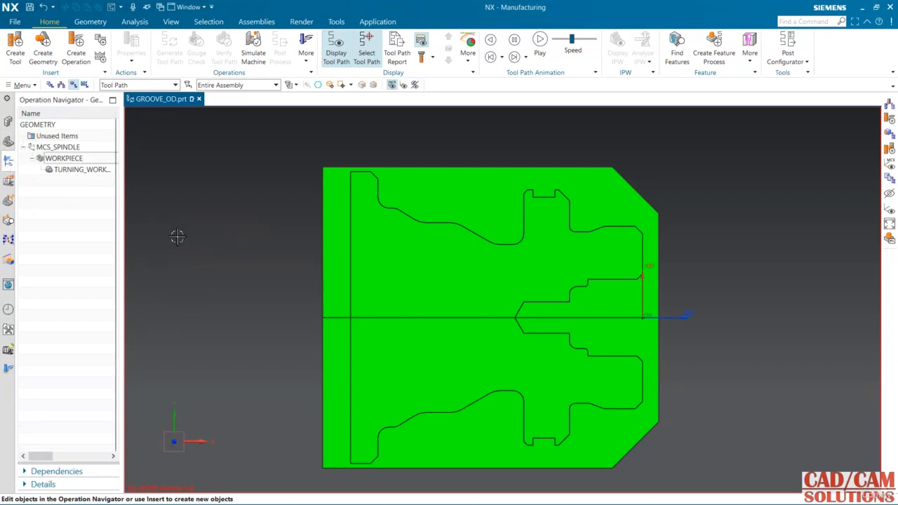
pyautogui.click(61, 84)
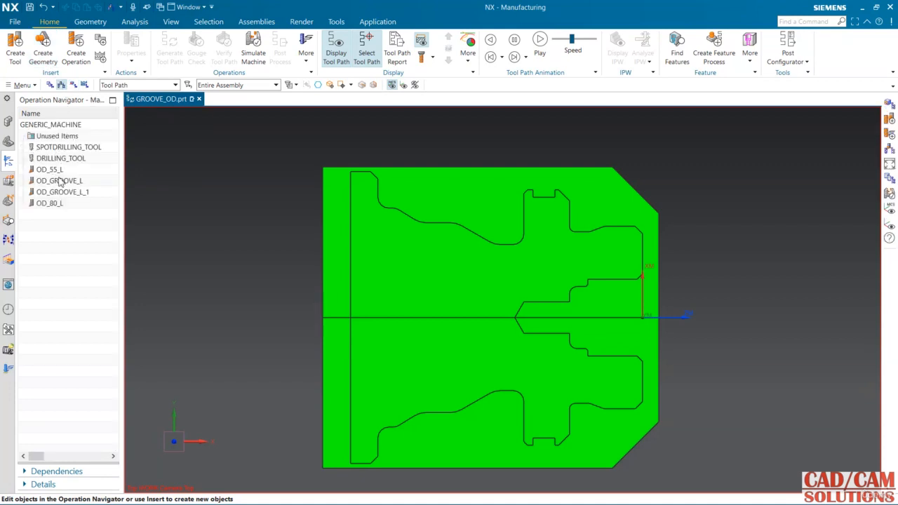
pyautogui.click(60, 203)
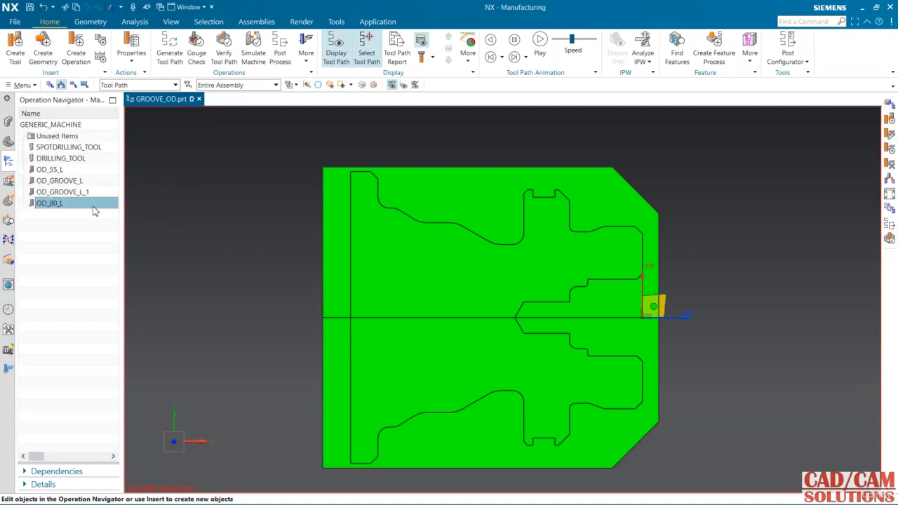
pyautogui.click(51, 171)
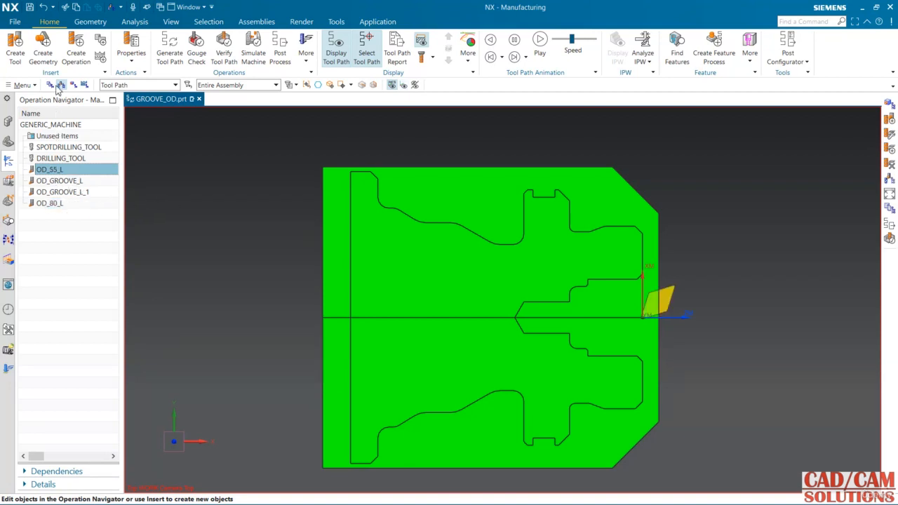
pyautogui.click(70, 182)
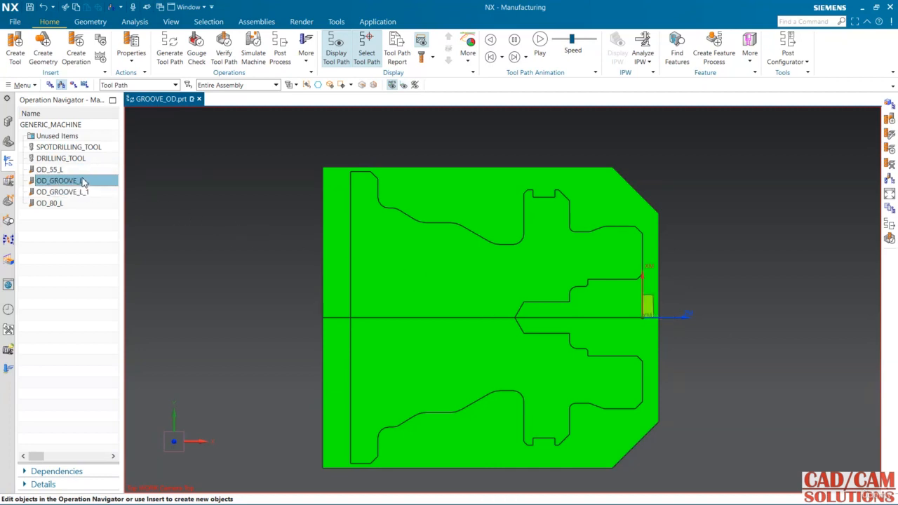
pyautogui.click(73, 159)
pyautogui.click(80, 148)
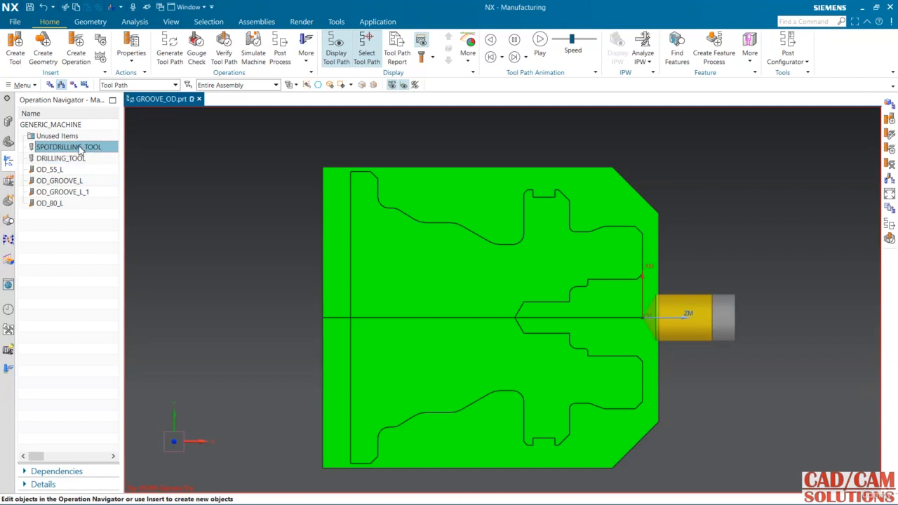
# Step: Start a new turning operation of subtype Facing in the ROUGHING program
pyautogui.click(144, 201)
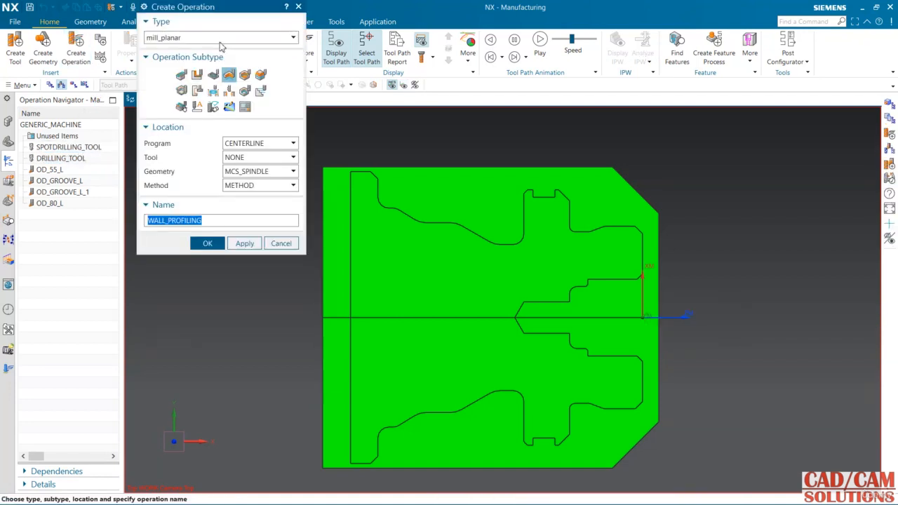
pyautogui.click(220, 39)
pyautogui.click(187, 111)
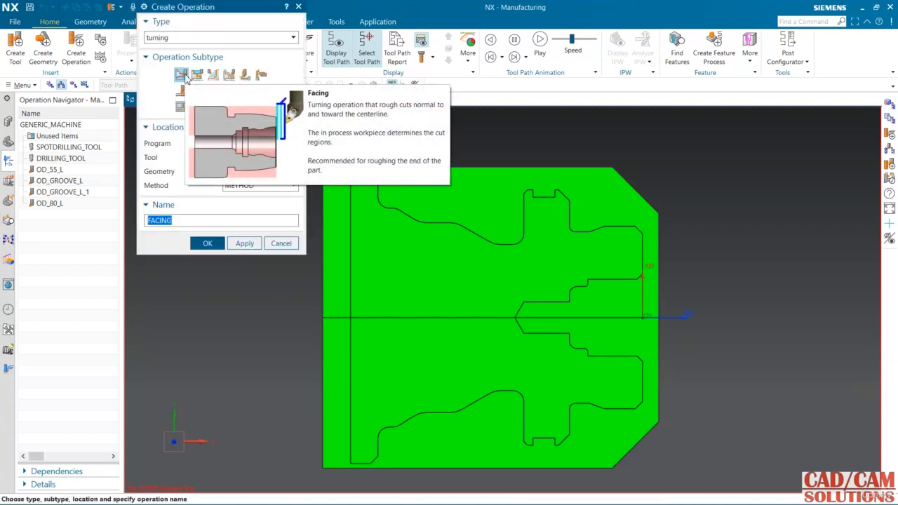
pyautogui.click(181, 74)
pyautogui.click(256, 145)
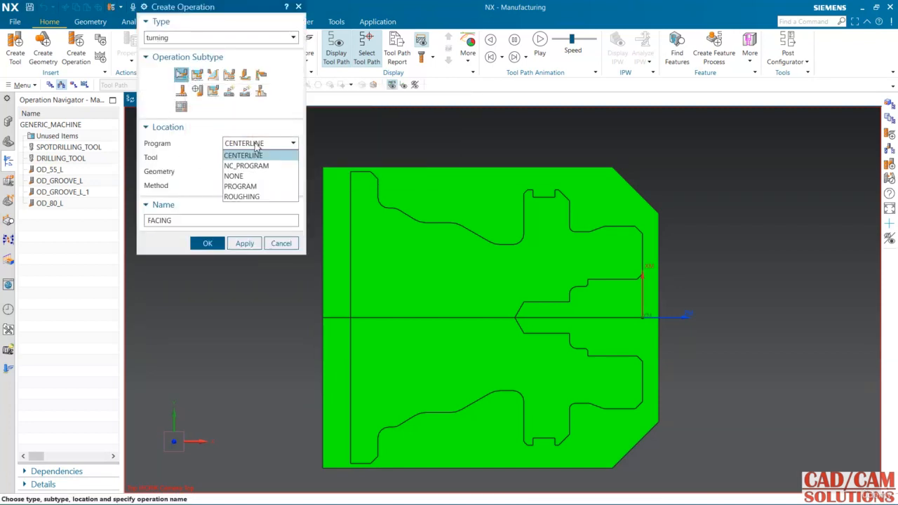
pyautogui.click(254, 197)
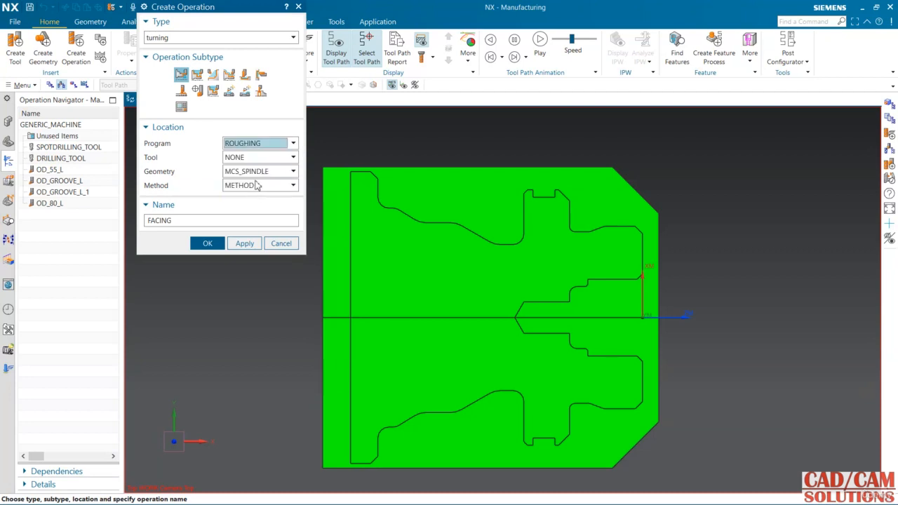
# Step: Create the FACING operation with tool OD_80_L, the turning workpiece geometry and the LATHE_ROUGH method
pyautogui.click(250, 158)
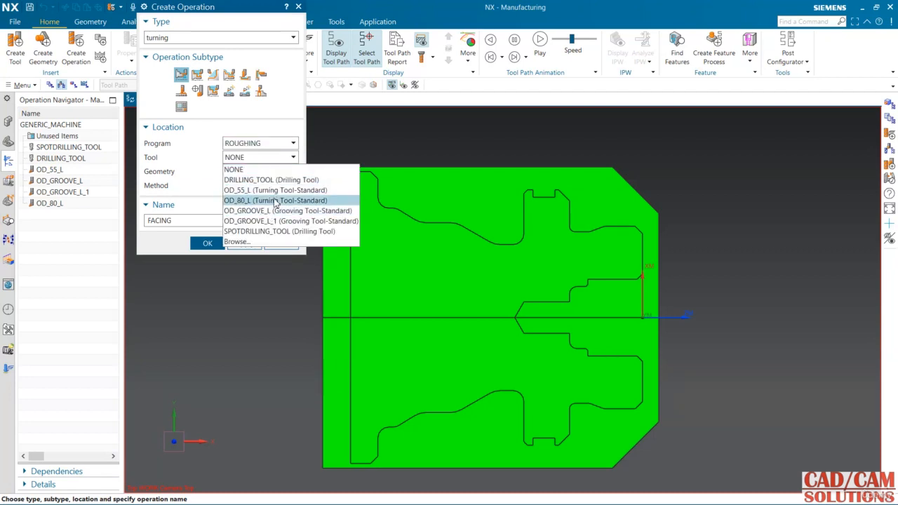
pyautogui.click(246, 200)
pyautogui.click(247, 171)
pyautogui.click(249, 202)
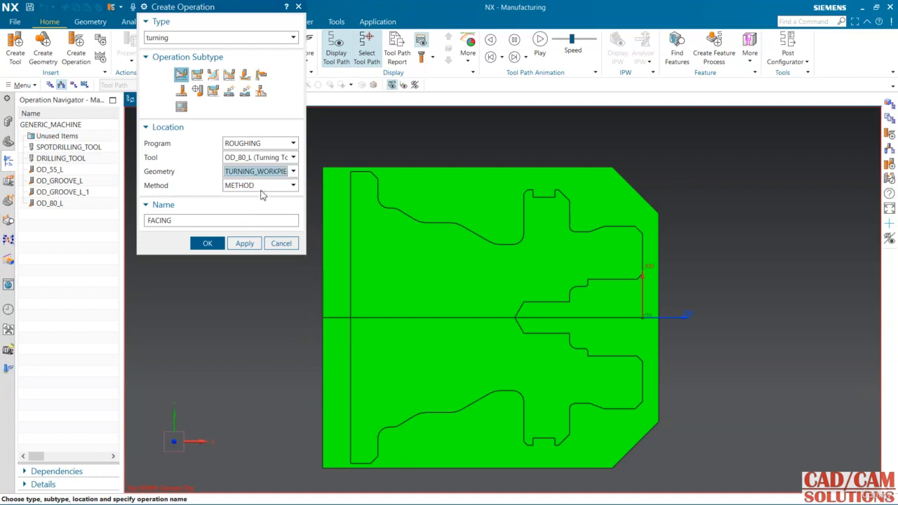
pyautogui.click(256, 185)
pyautogui.click(269, 241)
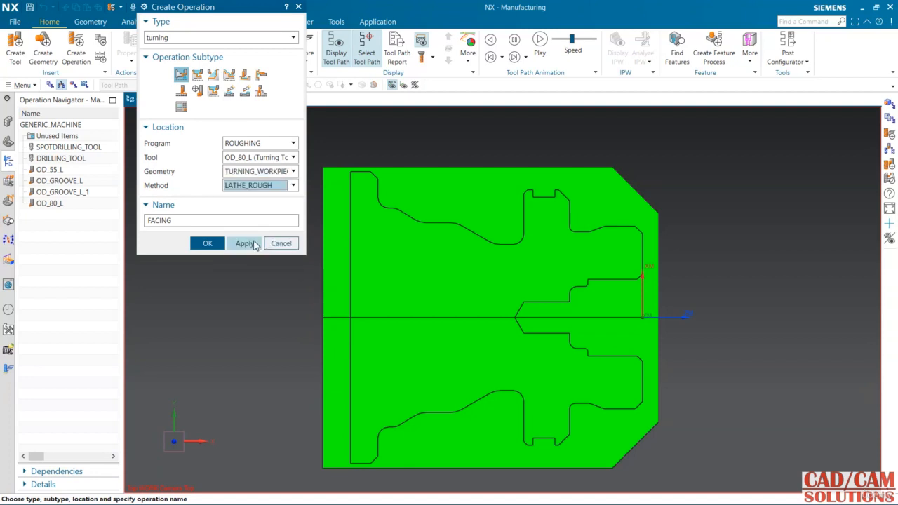
pyautogui.click(217, 245)
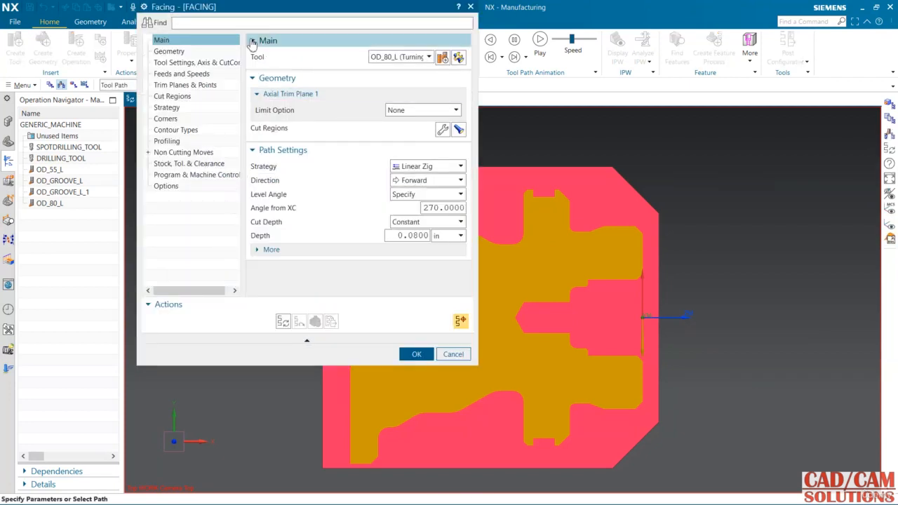
pyautogui.moveTo(247, 8); pyautogui.dragTo(174, 50)
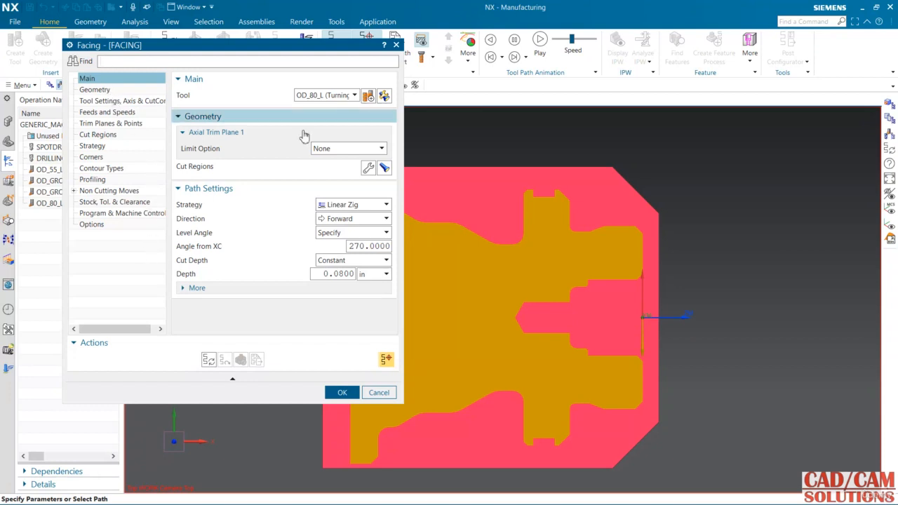
pyautogui.click(330, 96)
pyautogui.click(329, 96)
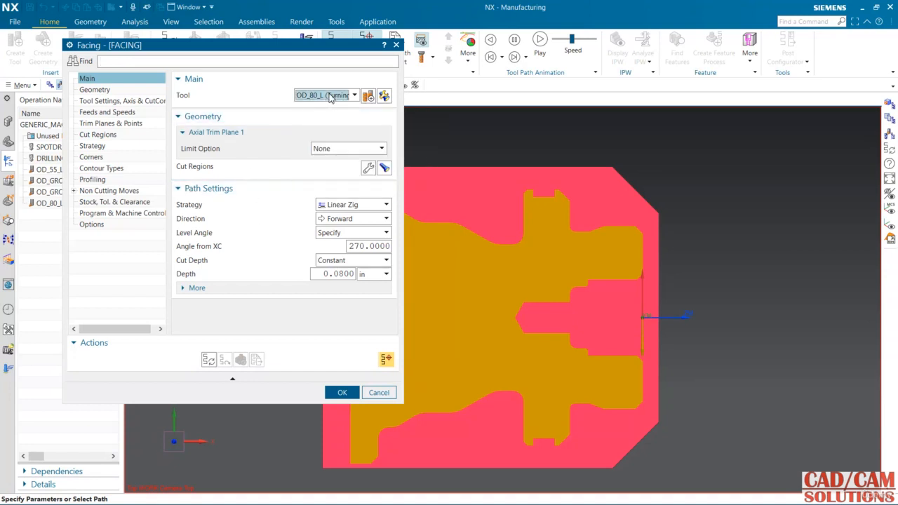
pyautogui.click(337, 149)
pyautogui.click(337, 150)
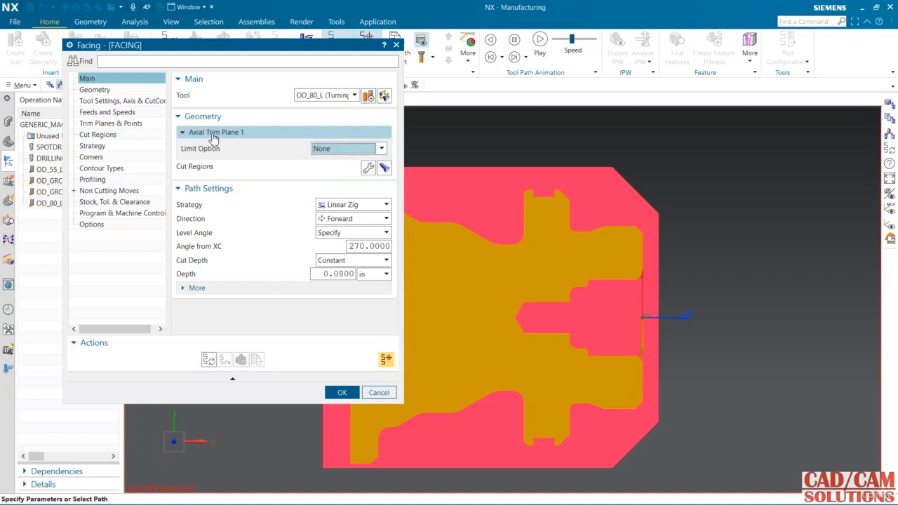
# Step: Limit the facing cut region with Axial Trim Plane 1 through a point on the part's front face, at its outer chamfer corner
pyautogui.click(384, 167)
pyautogui.scroll(-1, 730, 261)
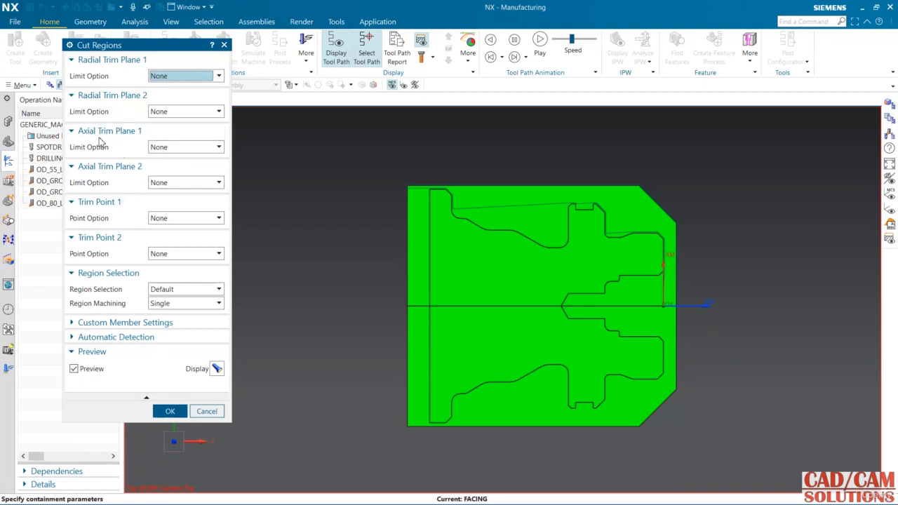
pyautogui.click(177, 147)
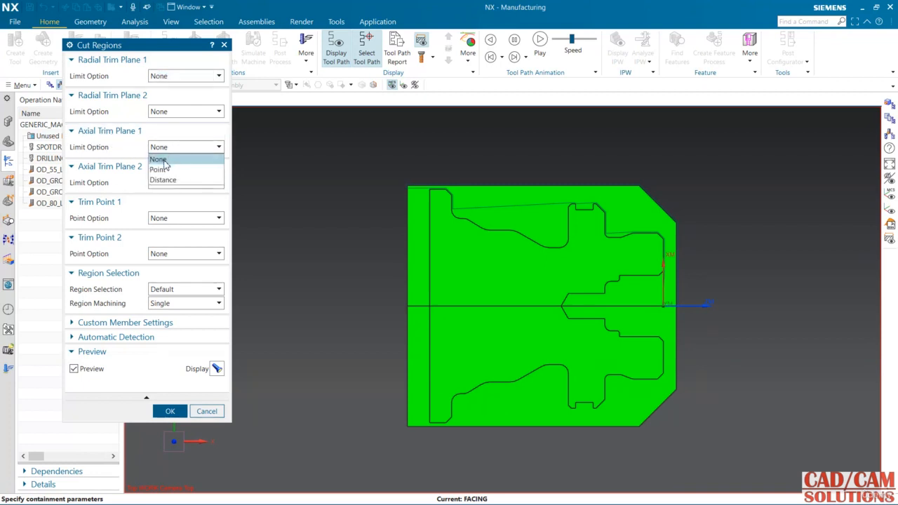
pyautogui.click(158, 170)
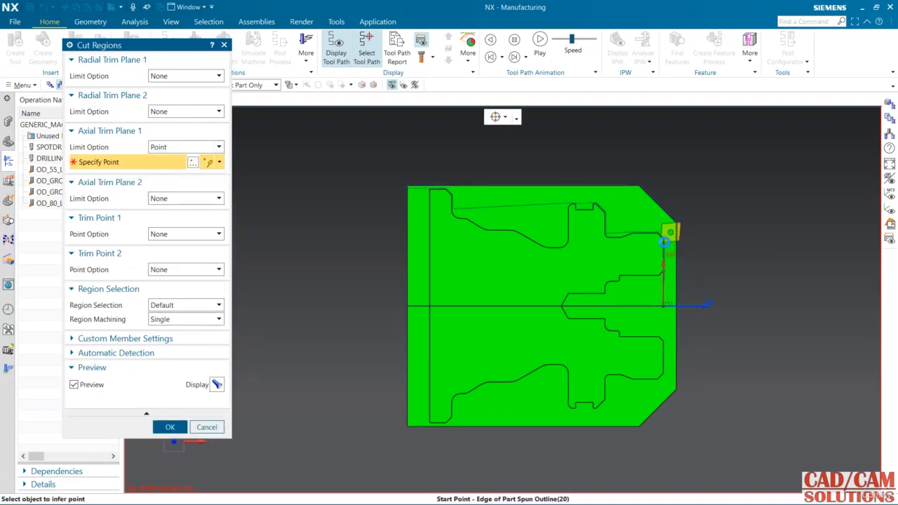
pyautogui.click(663, 239)
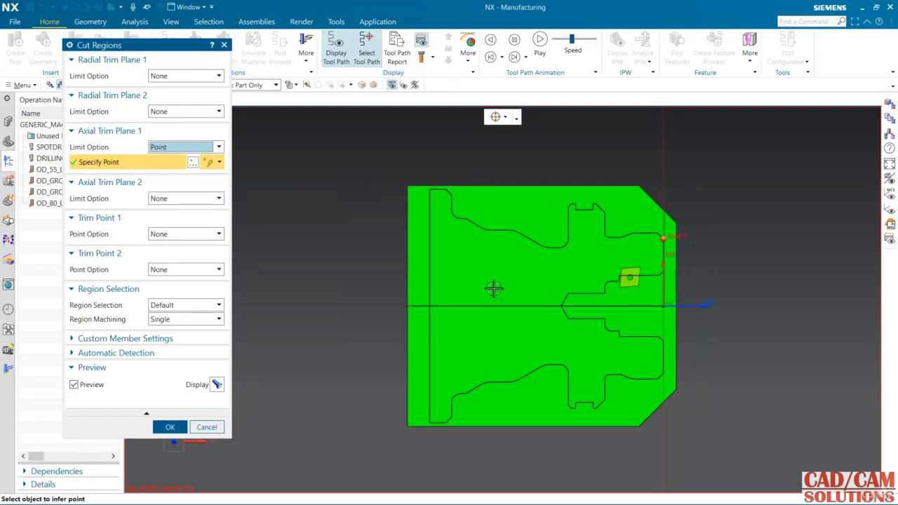
pyautogui.click(169, 427)
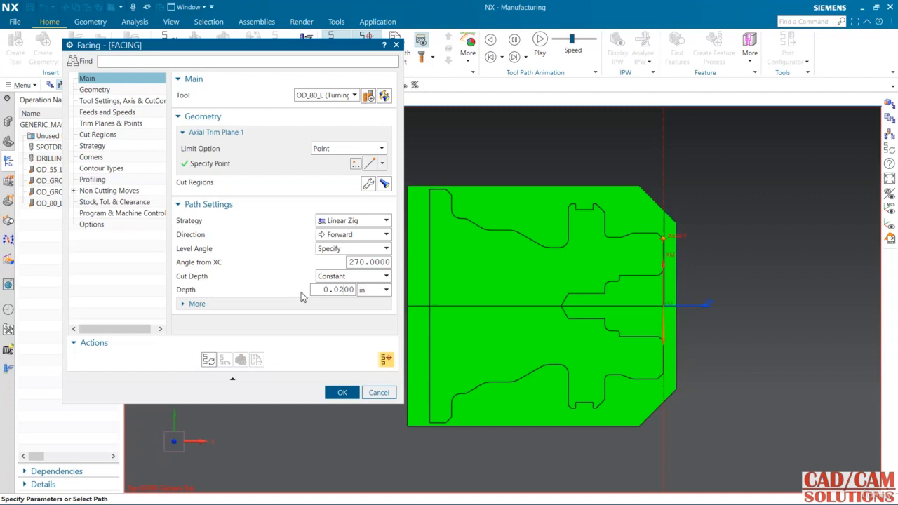
# Step: Review the facing operation's settings up to its cut constraints and specify a minimum cut depth distance of 0.01
pyautogui.click(112, 89)
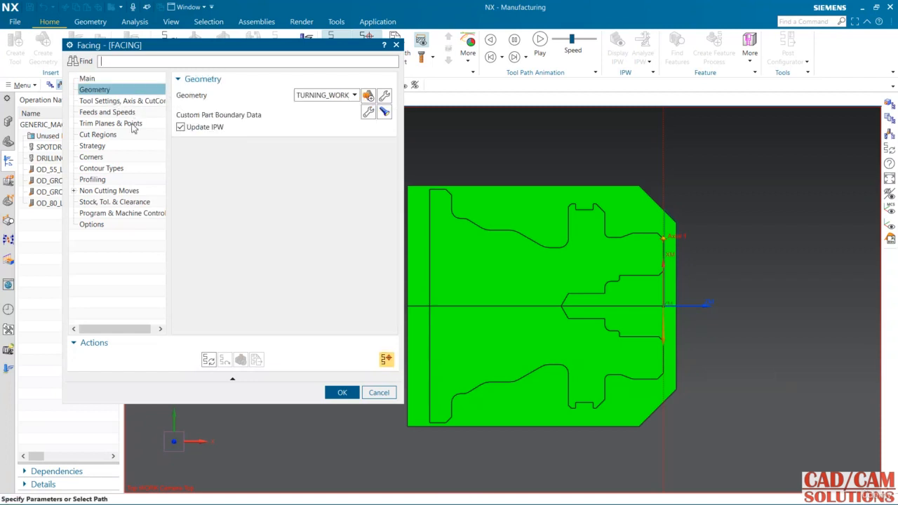
pyautogui.click(111, 101)
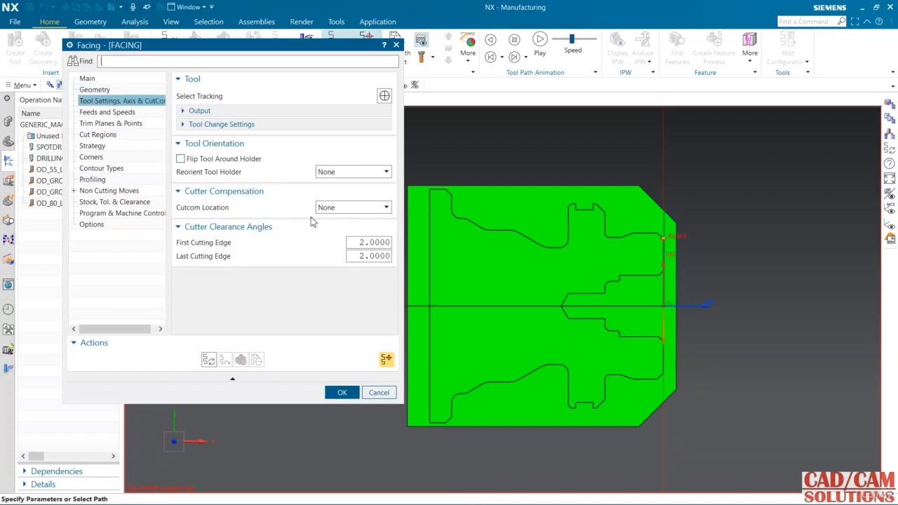
pyautogui.click(111, 113)
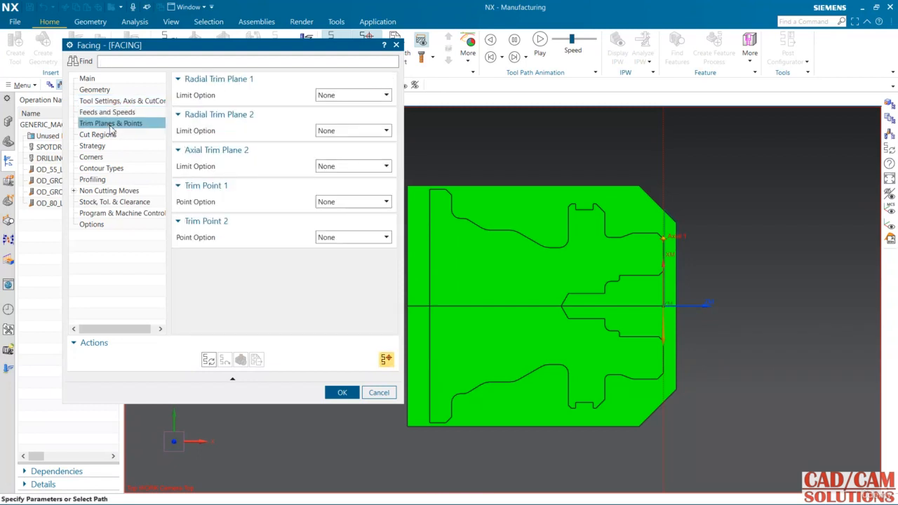
pyautogui.click(102, 135)
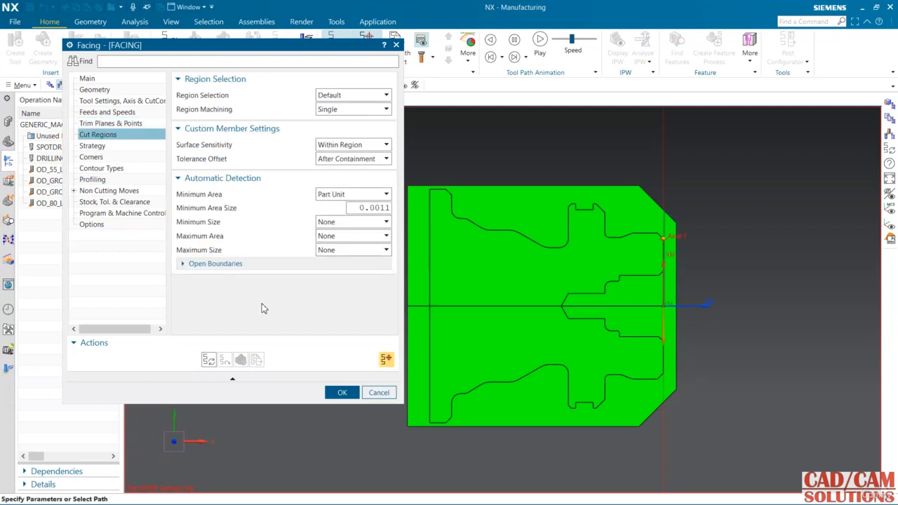
pyautogui.click(102, 146)
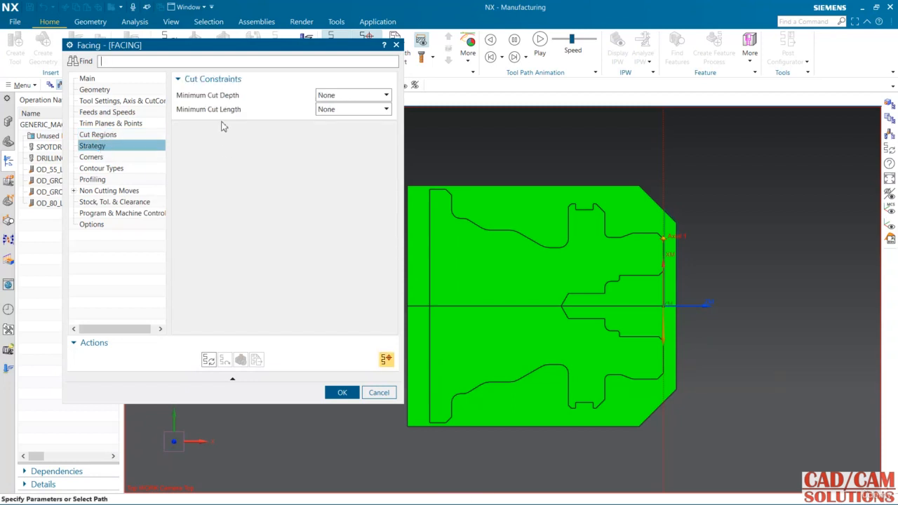
pyautogui.click(333, 96)
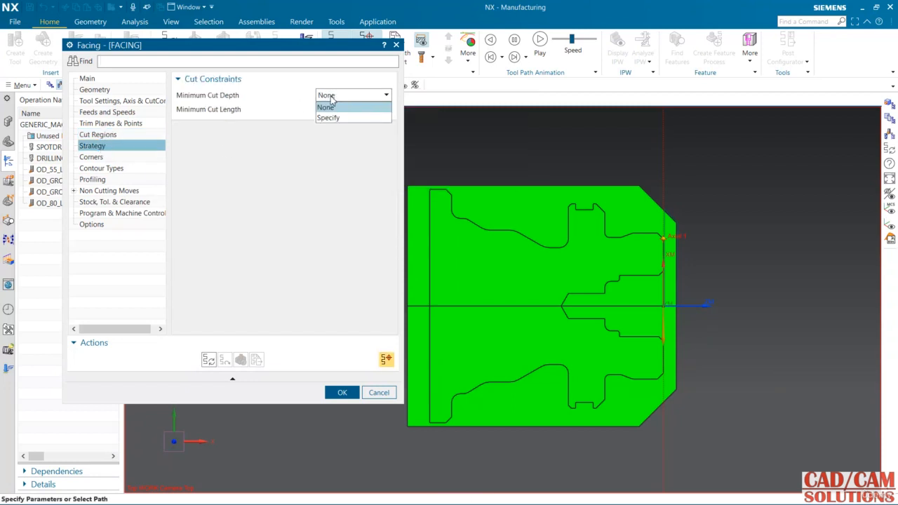
pyautogui.click(330, 116)
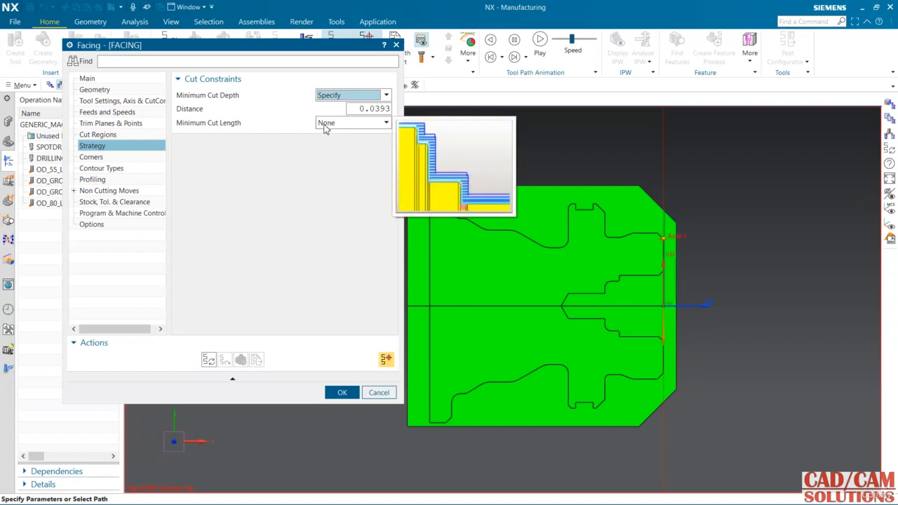
pyautogui.moveTo(375, 110); pyautogui.dragTo(382, 111)
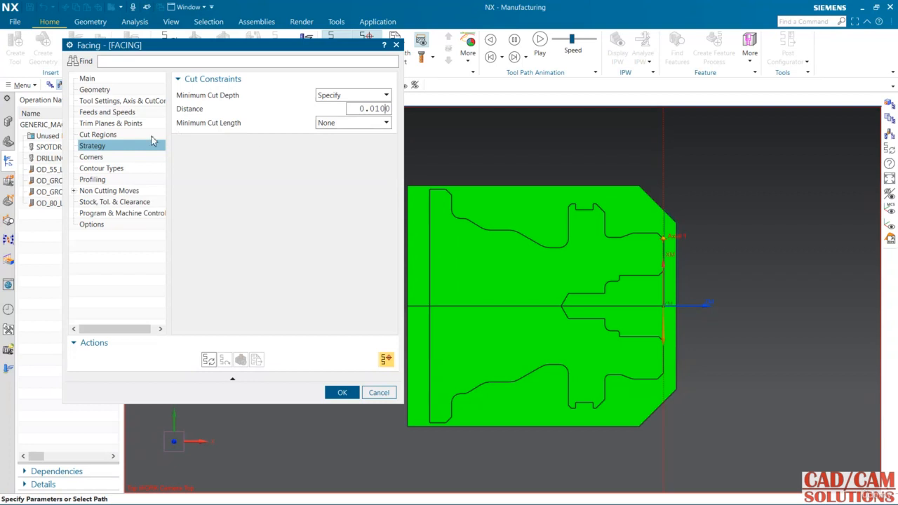
# Step: Generate the facing tool path, dismiss the last tool position notice and inspect the cutting passes at the part's front face
pyautogui.click(107, 158)
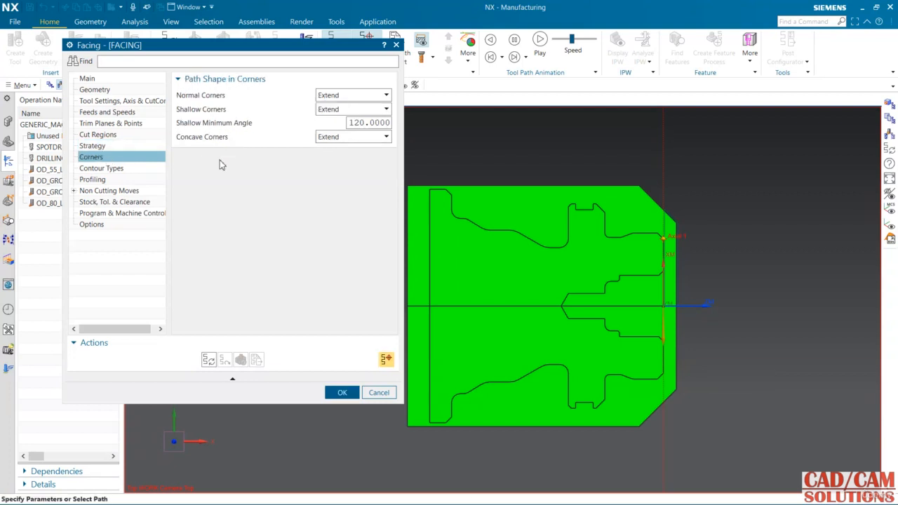
pyautogui.click(209, 359)
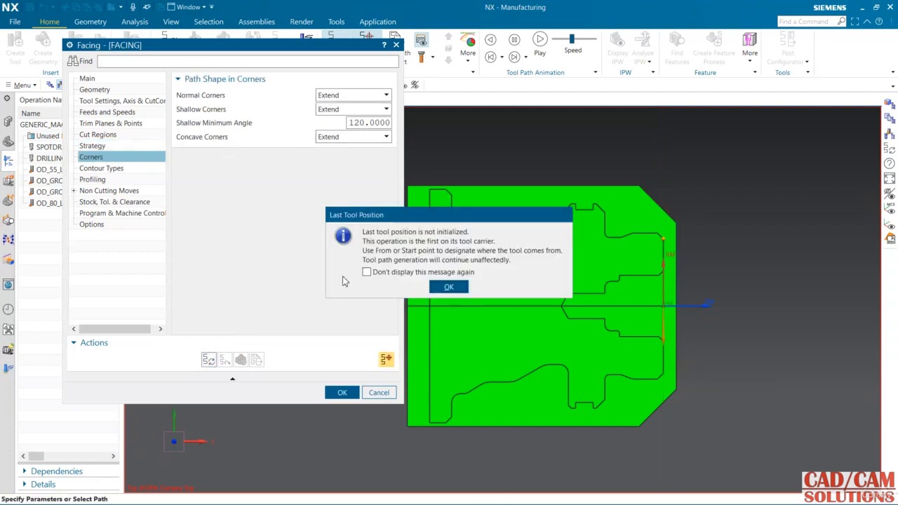
pyautogui.click(451, 287)
pyautogui.middleClick(360, 269)
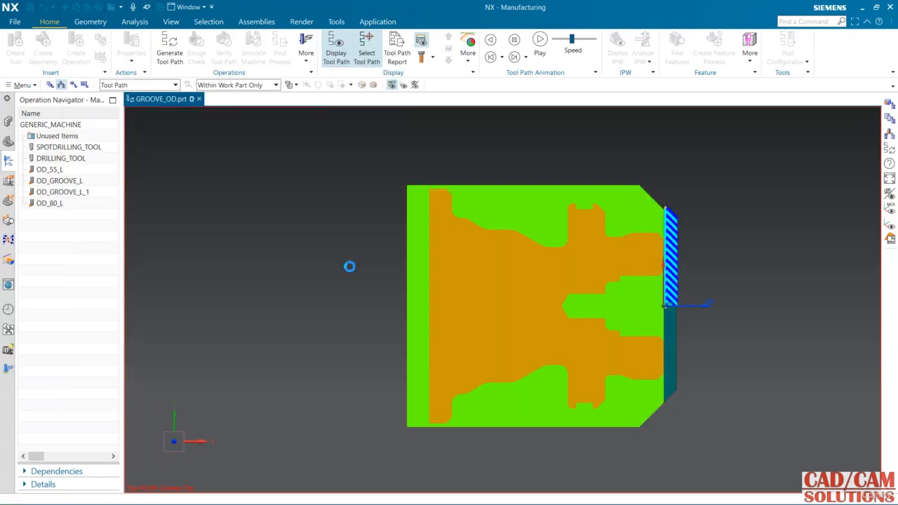
pyautogui.scroll(7, 672, 233)
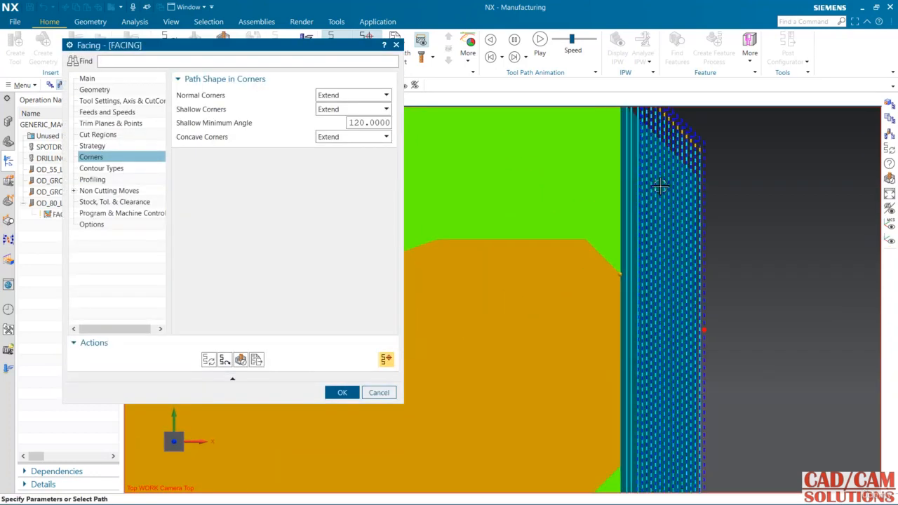
pyautogui.scroll(-3, 659, 186)
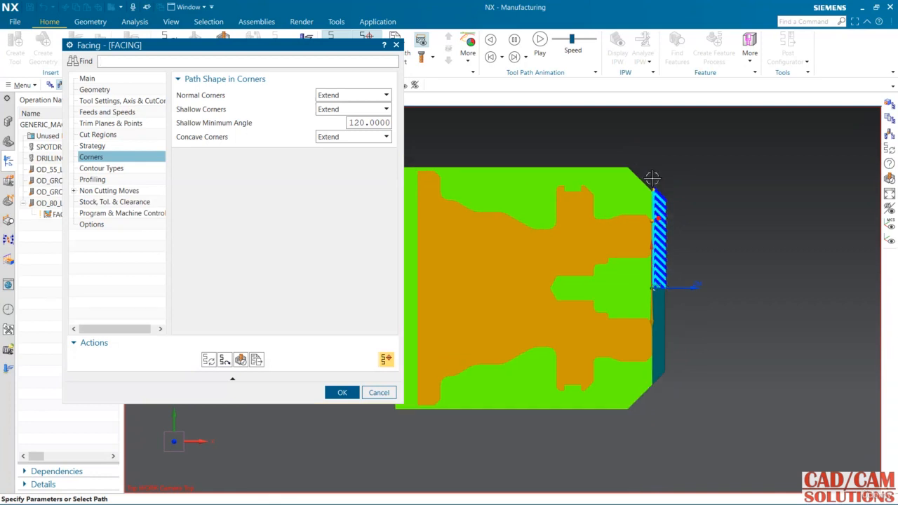
pyautogui.scroll(-5, 680, 207)
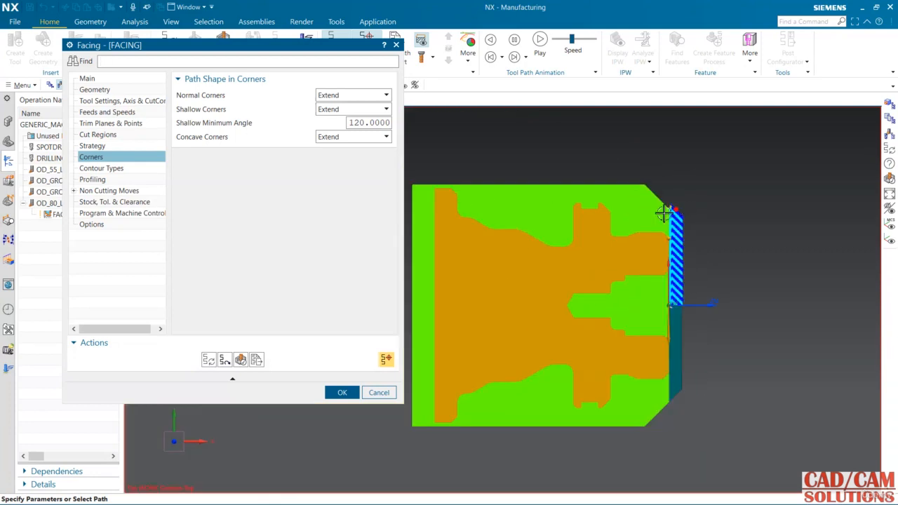
# Step: Specify a From point for the facing approach, well ahead of and above the part's upper front corner
pyautogui.click(103, 191)
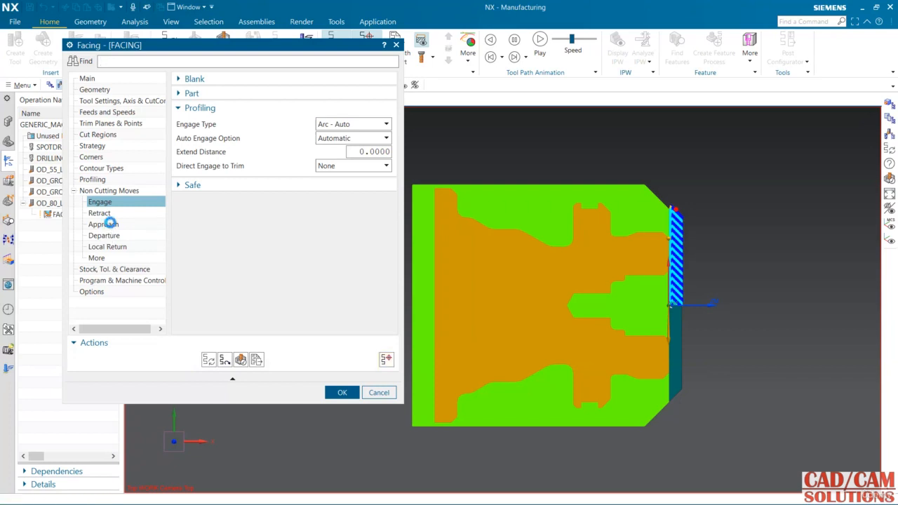
pyautogui.click(106, 224)
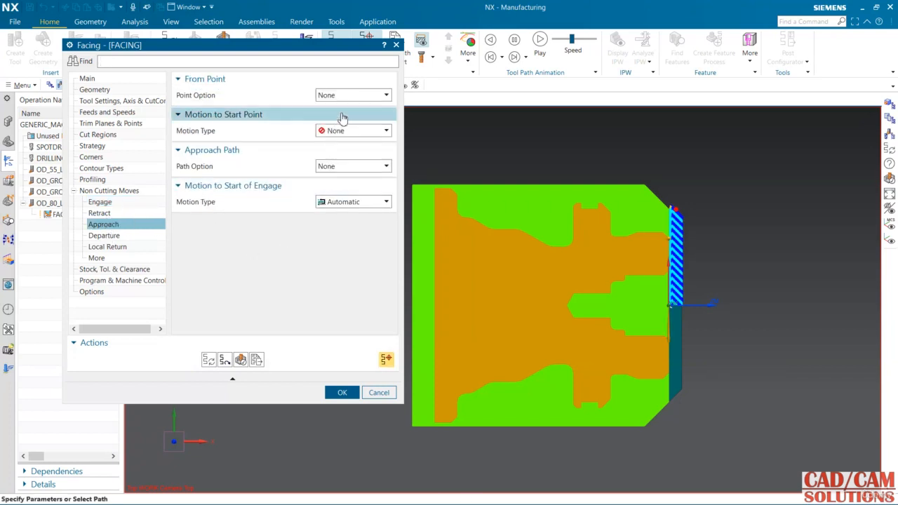
pyautogui.click(359, 96)
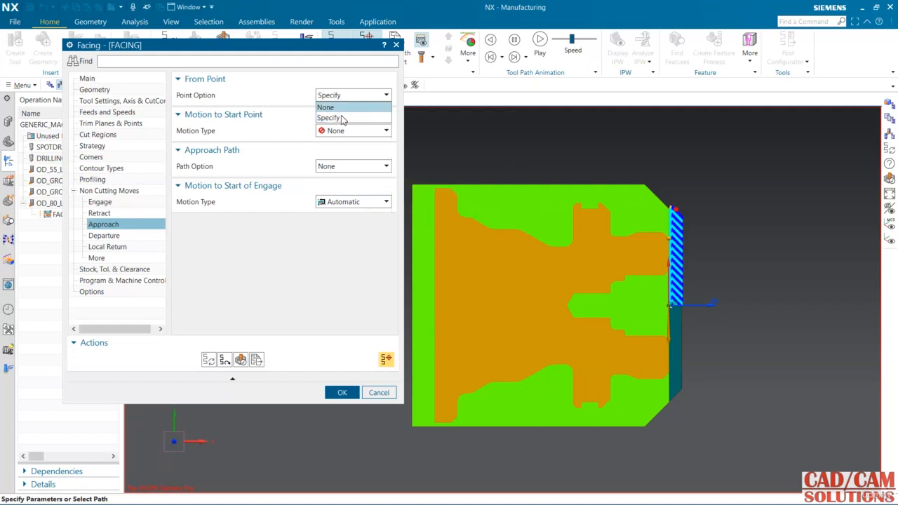
pyautogui.click(341, 118)
pyautogui.click(769, 119)
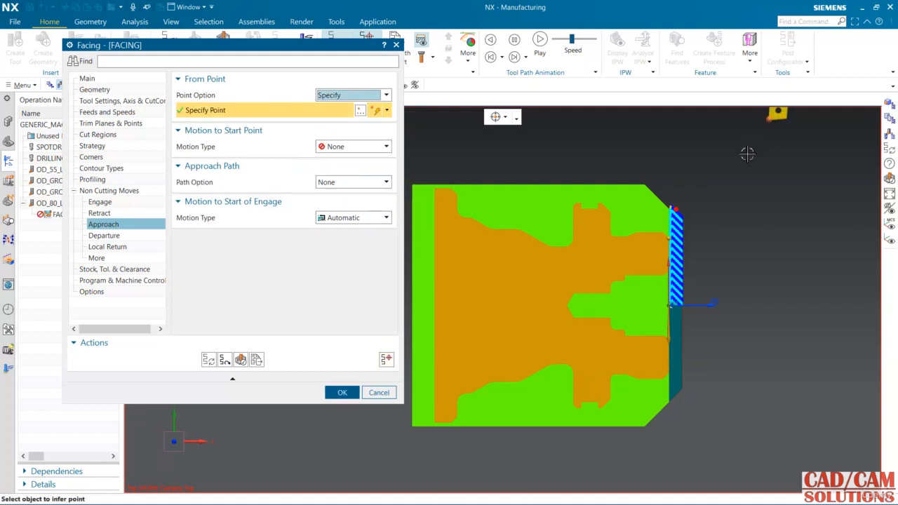
# Step: Set the motion to the start point to Direct, with a point between the From point and the part's upper front corner
pyautogui.click(357, 148)
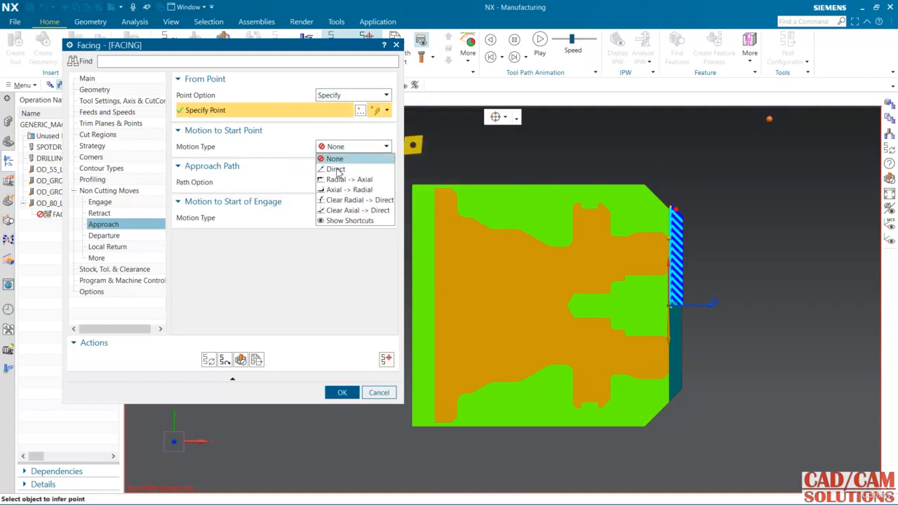
pyautogui.click(337, 169)
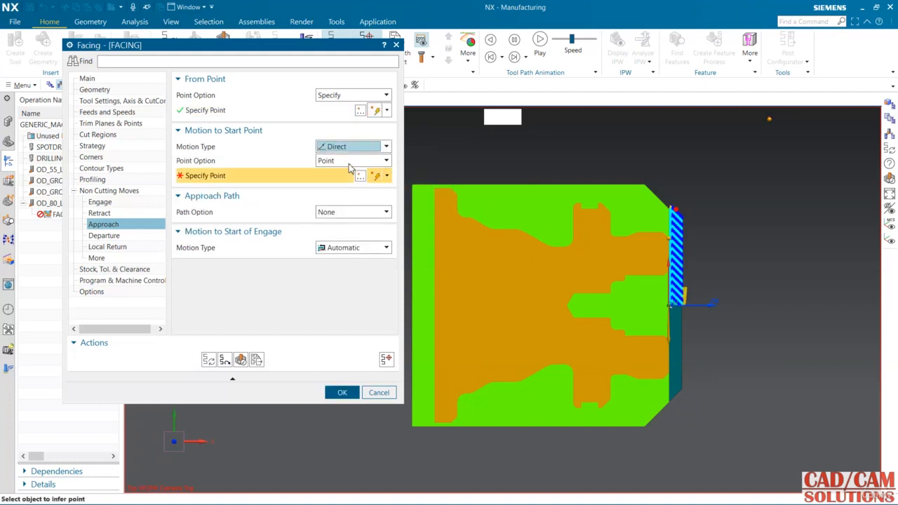
pyautogui.click(743, 161)
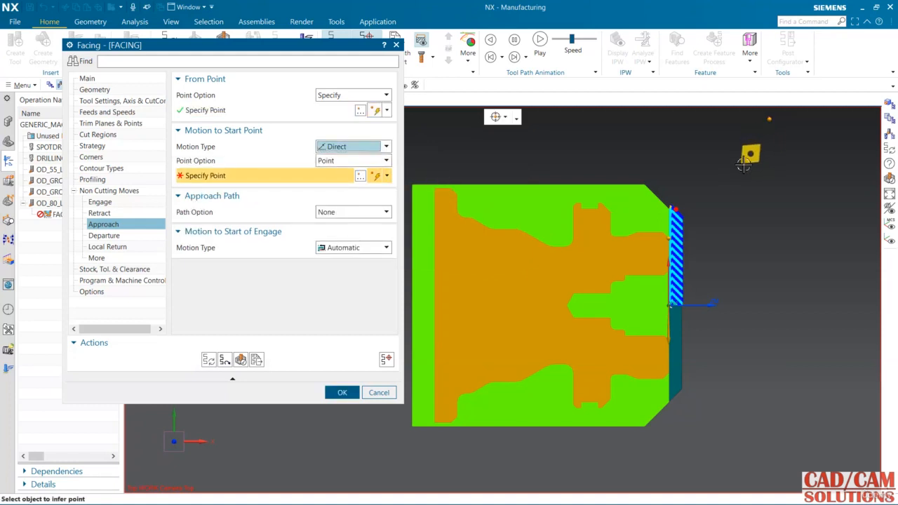
# Step: Set the approach path to Points with one point between the start point and the front chamfer, and regenerate the facing tool path
pyautogui.click(360, 212)
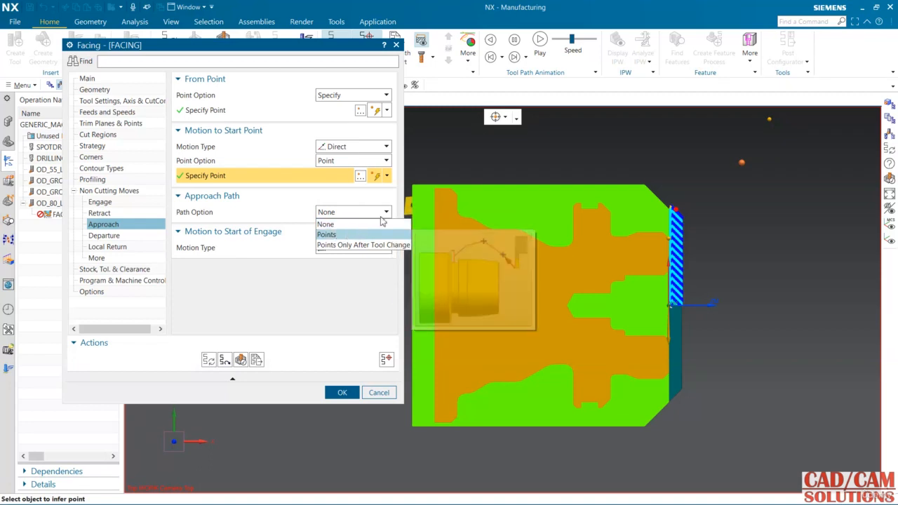
pyautogui.click(341, 236)
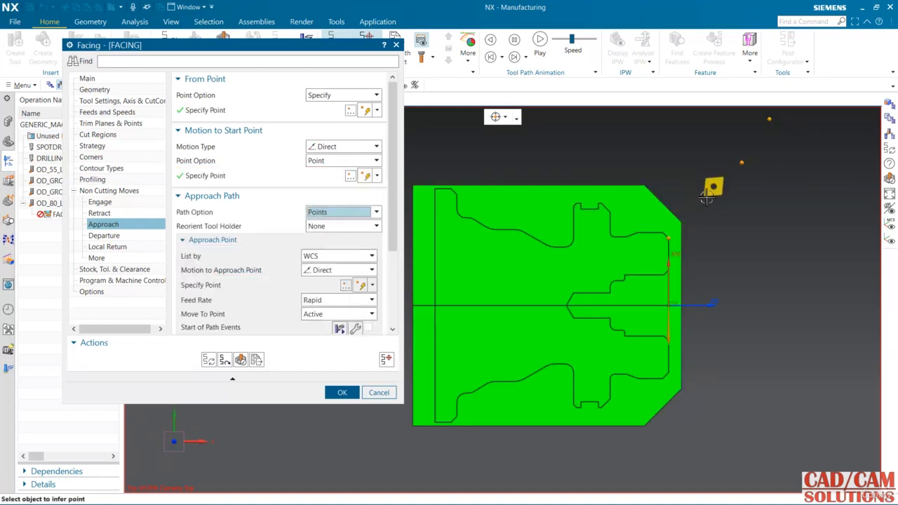
pyautogui.click(211, 361)
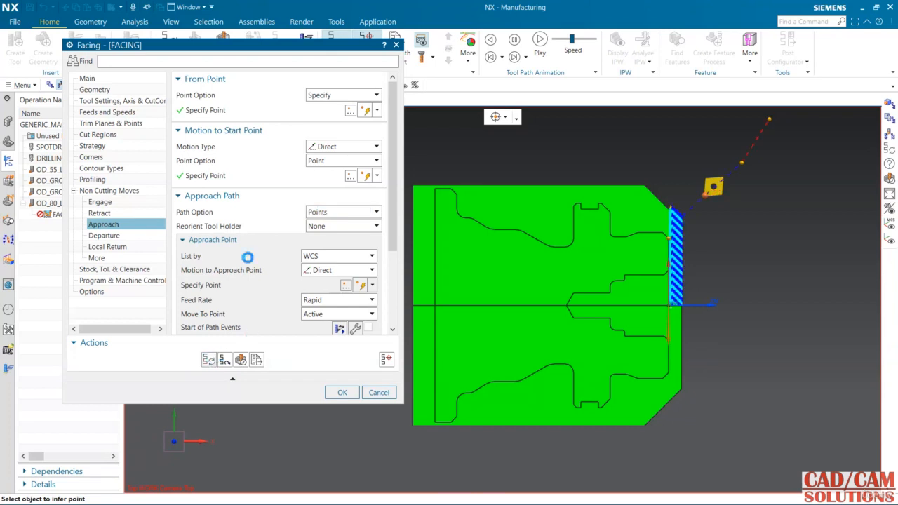
pyautogui.middleClick(246, 256)
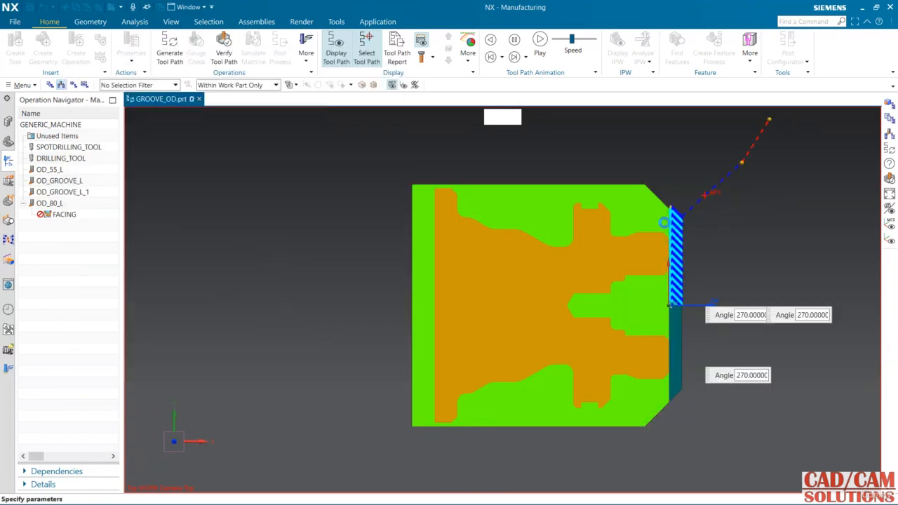
# Step: Verify the facing tool path by replaying it with 2D material removal at animation speed 9
pyautogui.doubleClick(665, 222)
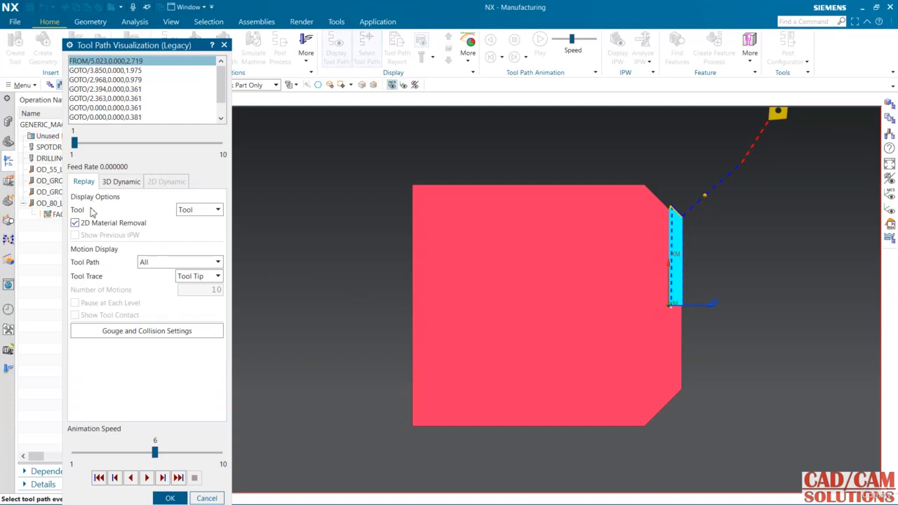
pyautogui.click(148, 478)
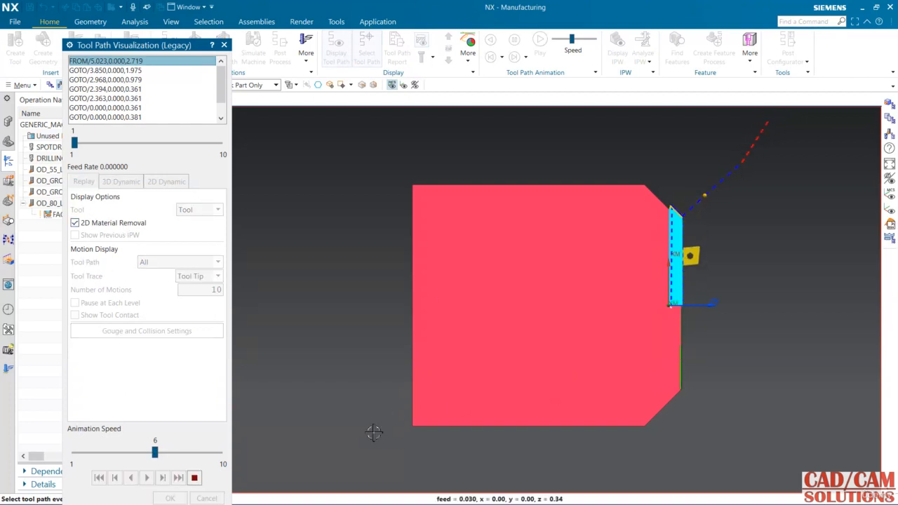
pyautogui.click(208, 452)
pyautogui.click(208, 453)
pyautogui.click(208, 452)
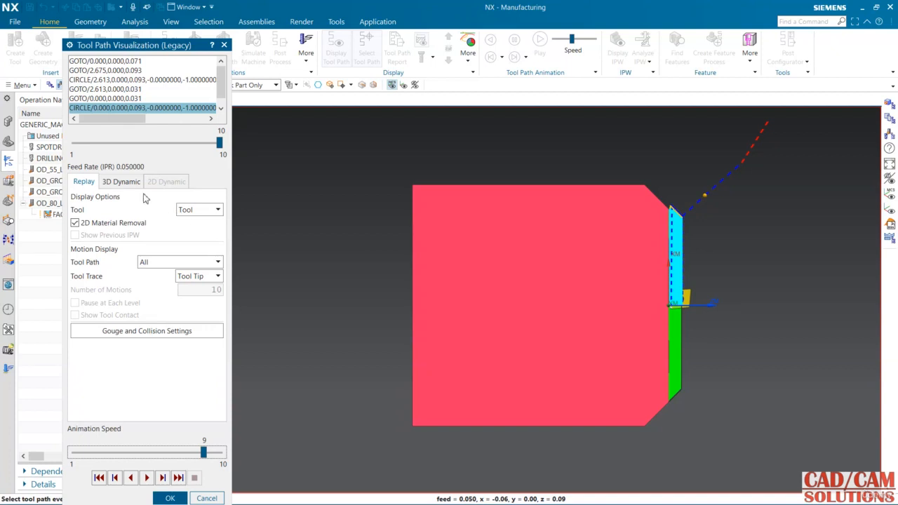
# Step: Simulate the facing cut in 3D Dynamic from a tilted view, and accept the facing operation
pyautogui.click(122, 182)
pyautogui.moveTo(377, 237); pyautogui.dragTo(365, 246, button='middle')
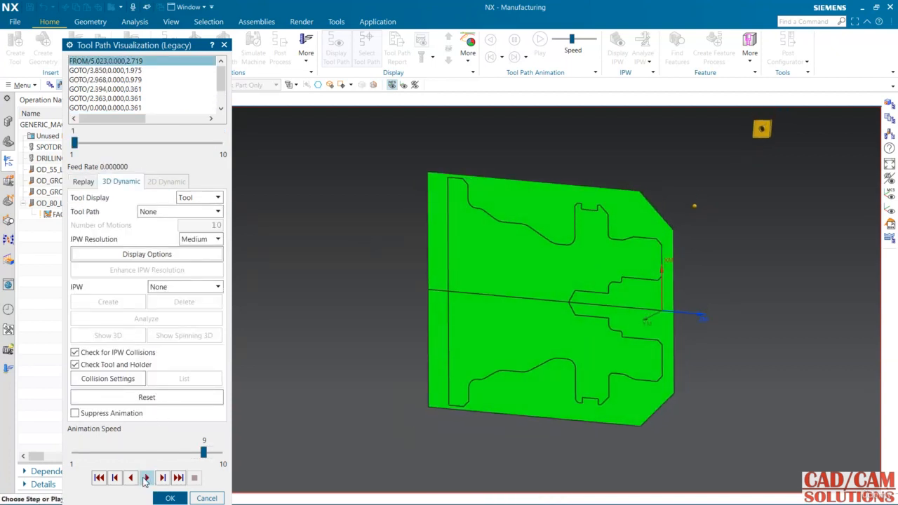
pyautogui.click(145, 478)
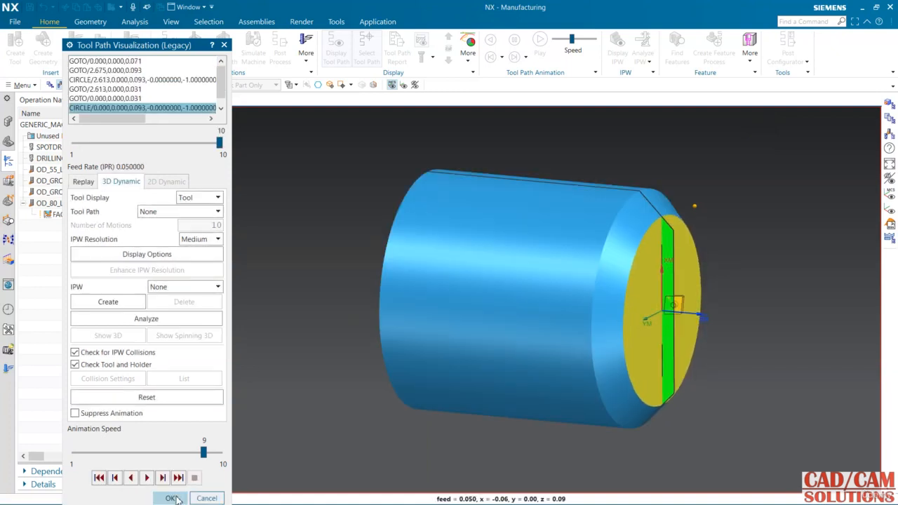
pyautogui.click(170, 498)
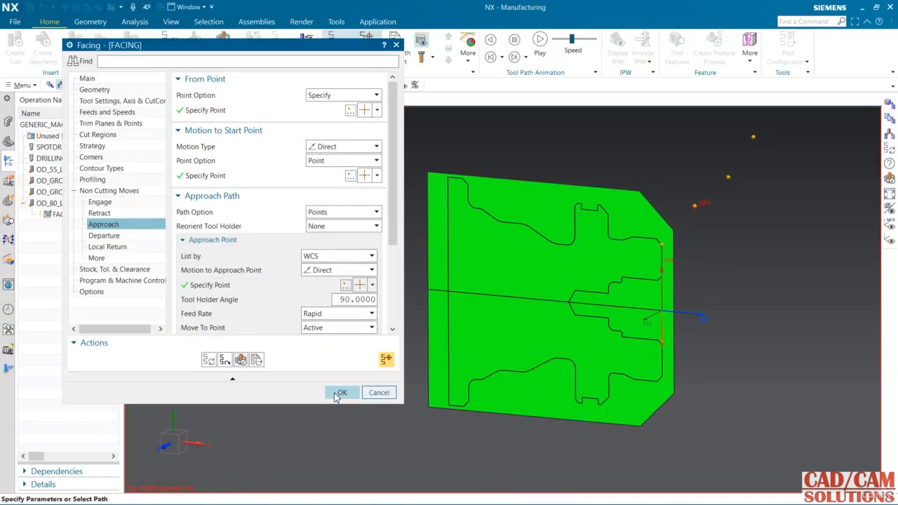
pyautogui.click(340, 392)
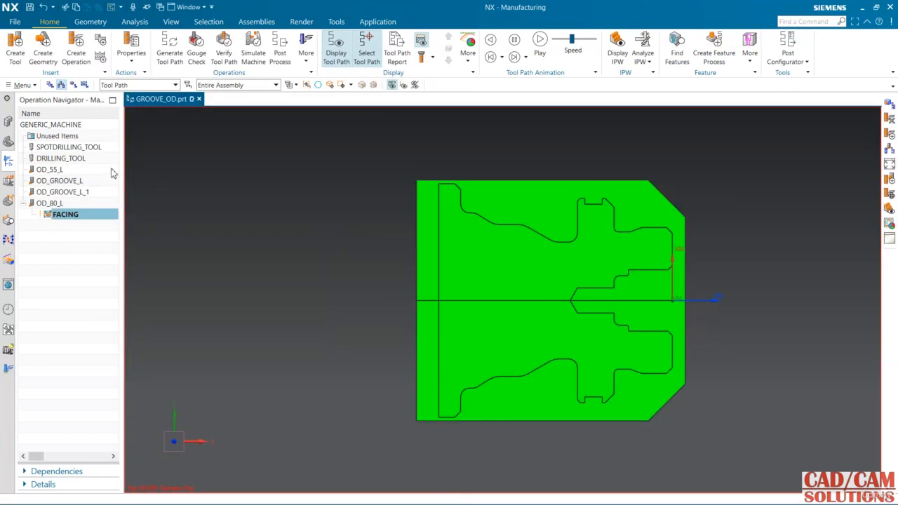
# Step: Create a Rough Turn operation in the ROUGHING program with tool OD_80_L, the turning workpiece geometry and the LATHE_ROUGH method
pyautogui.click(76, 53)
pyautogui.moveTo(123, 115)
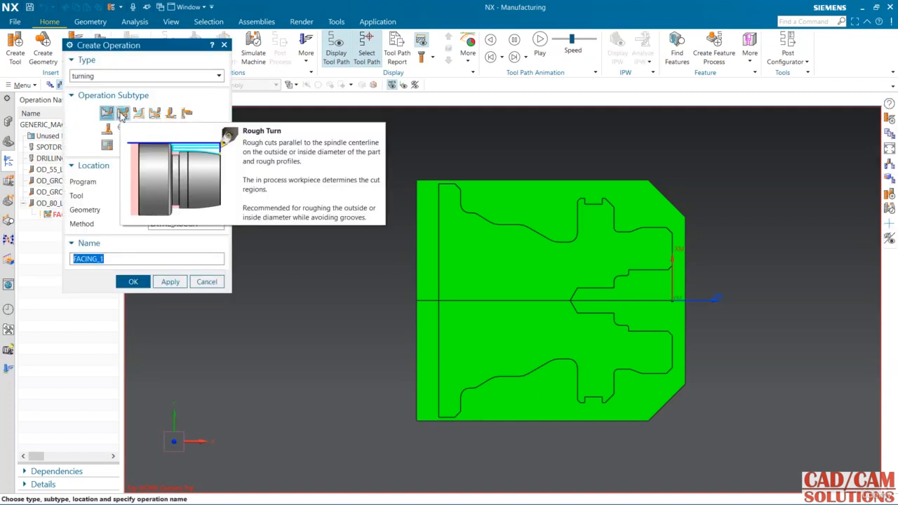
pyautogui.click(123, 114)
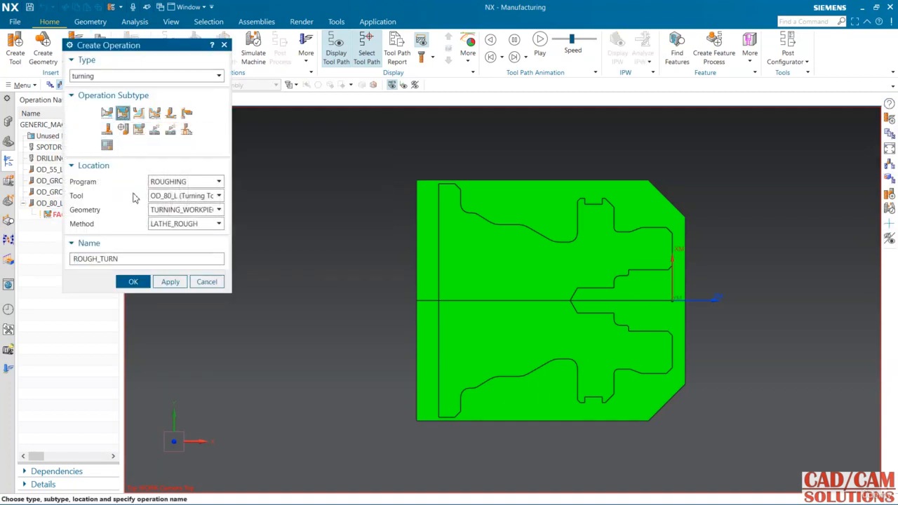
pyautogui.click(132, 282)
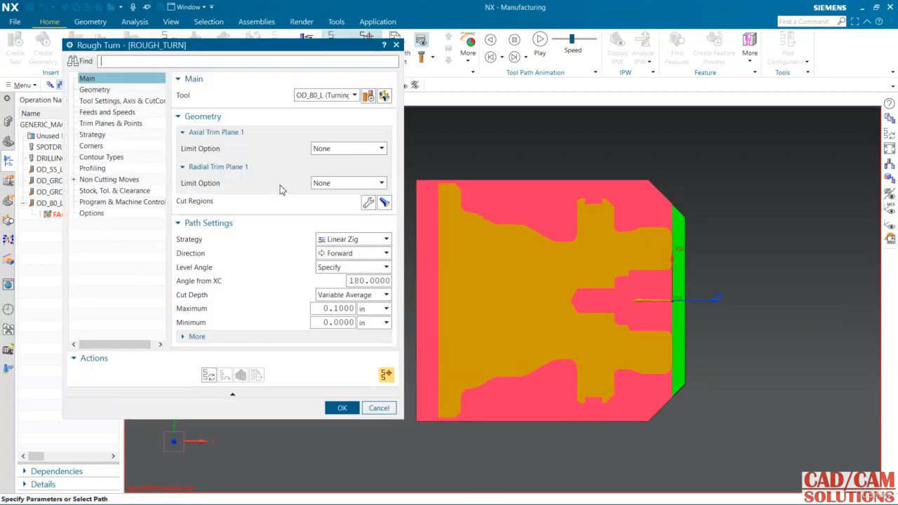
# Step: Display the cut regions and specify the region to machine with a point in the outer stock above the part profile
pyautogui.click(384, 202)
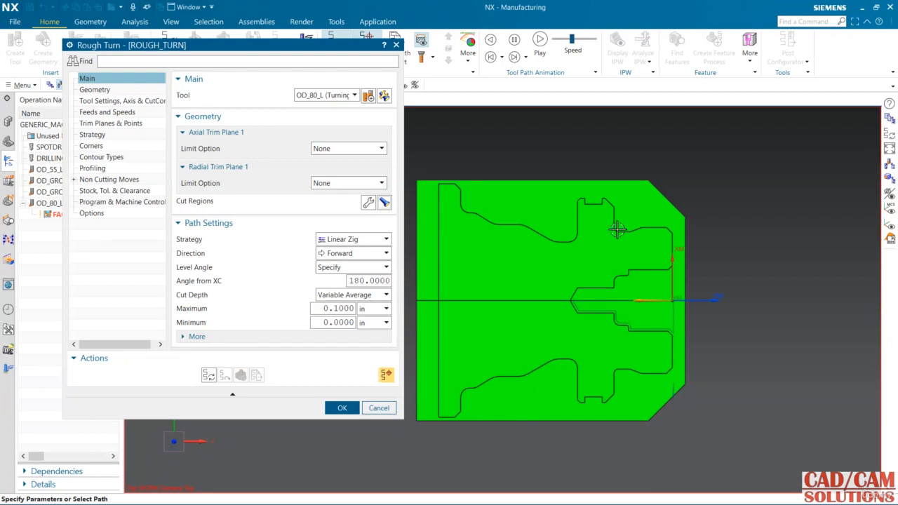
pyautogui.click(367, 204)
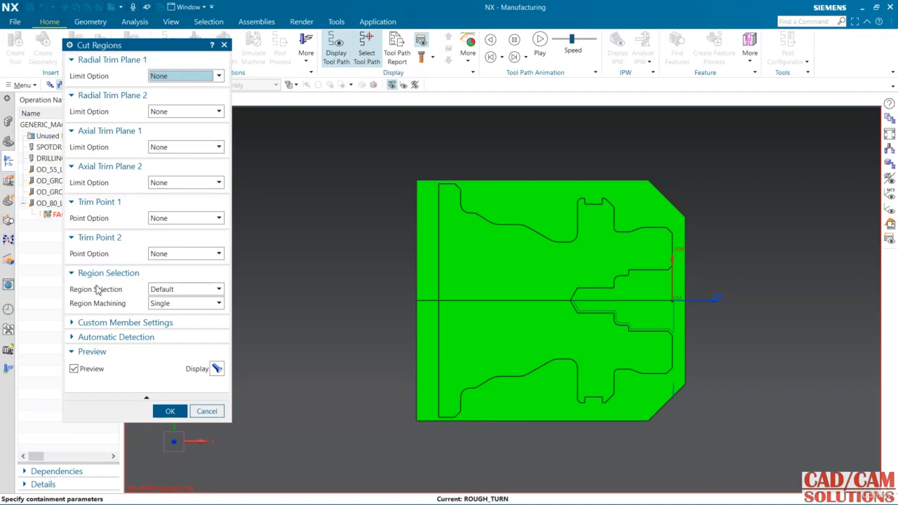
pyautogui.click(150, 290)
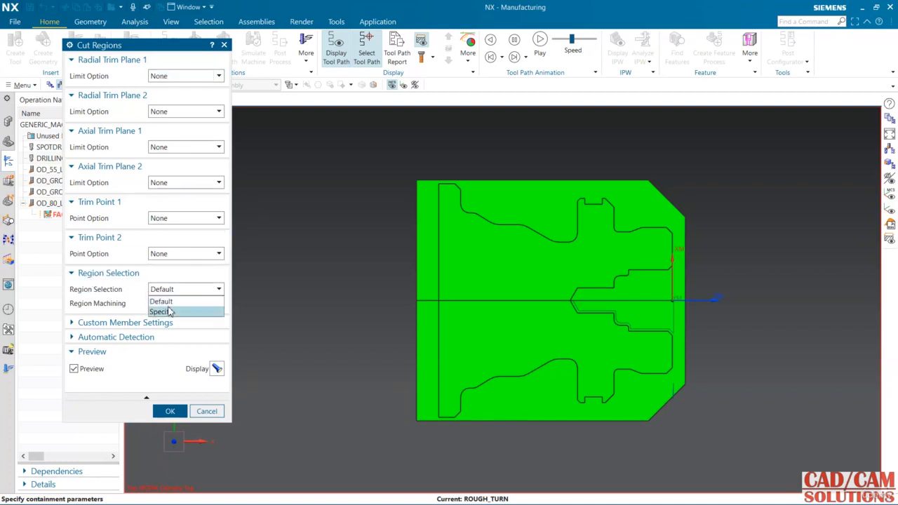
pyautogui.click(178, 312)
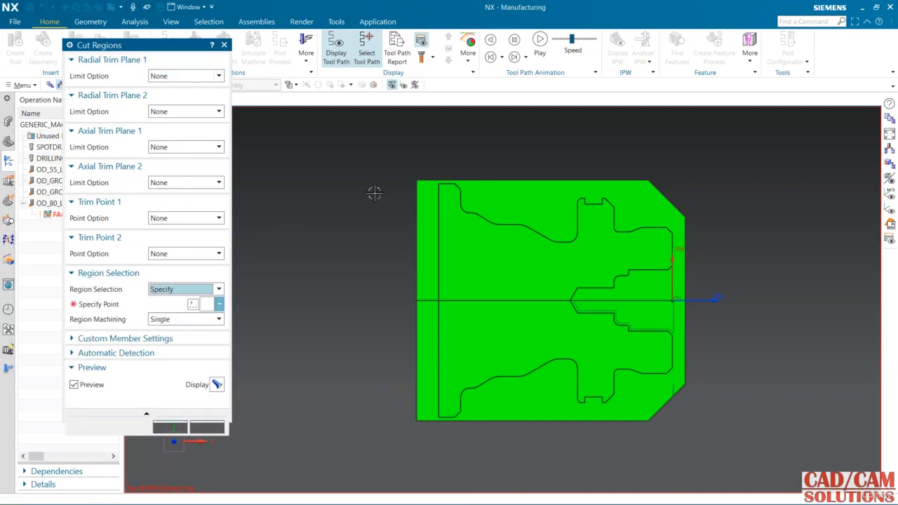
pyautogui.click(552, 201)
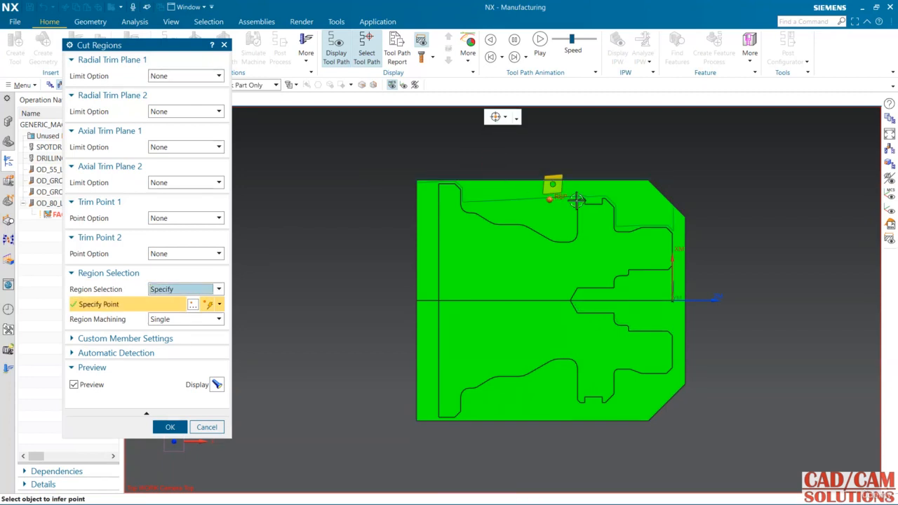
pyautogui.middleClick(243, 313)
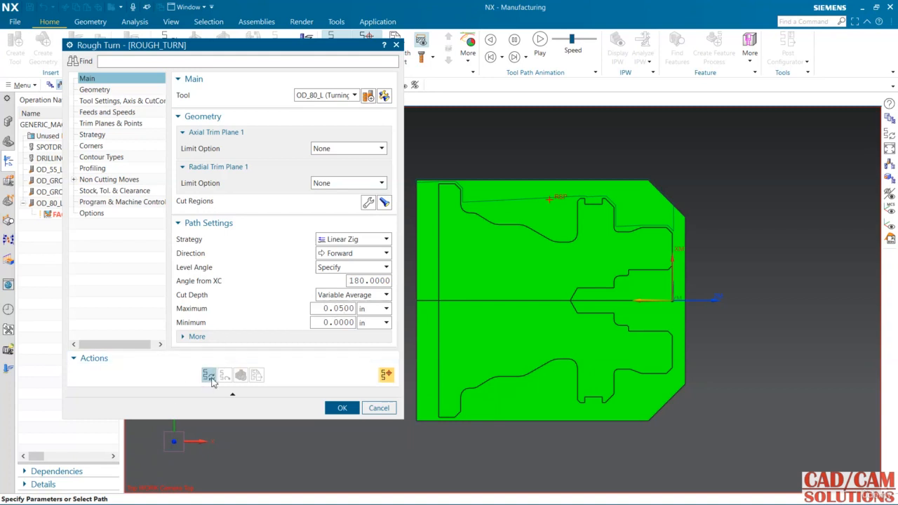
# Step: Set the maximum cut depth to 0.05 in, keep Variable Average, and generate the rough turning tool path
pyautogui.click(208, 375)
pyautogui.click(448, 296)
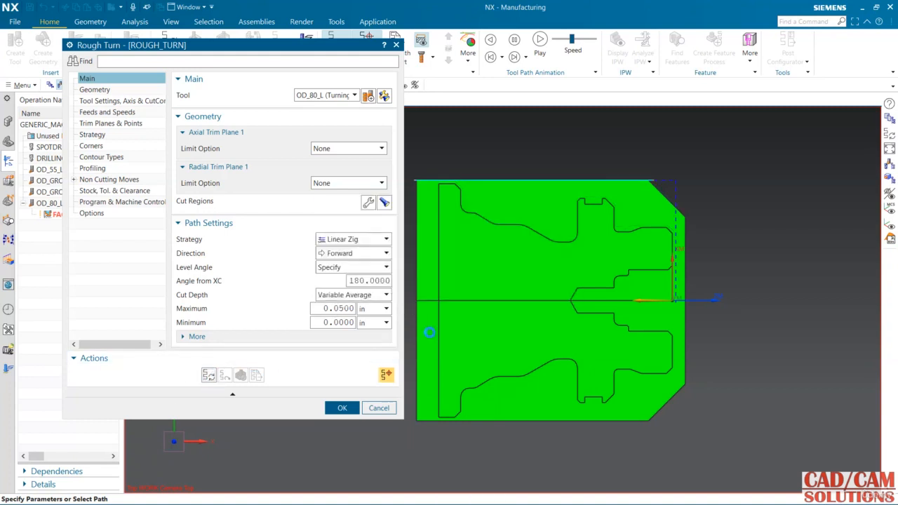
pyautogui.click(452, 296)
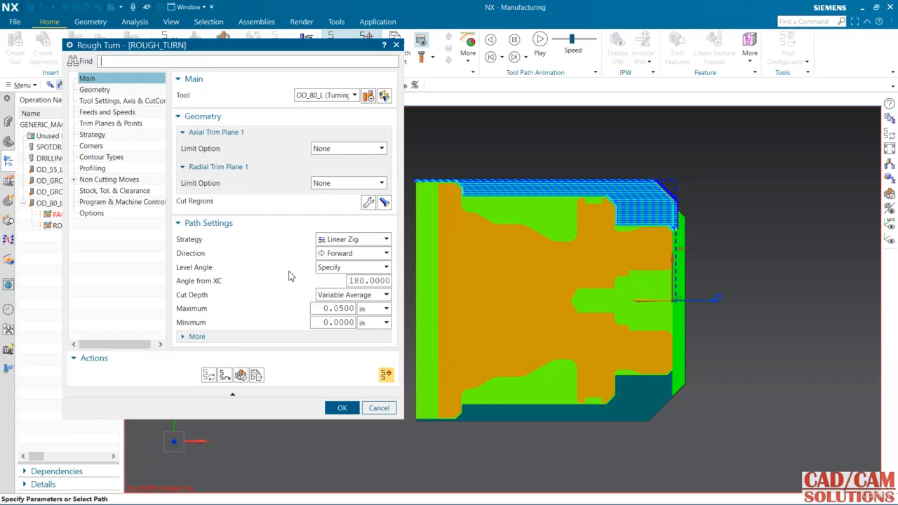
pyautogui.click(341, 297)
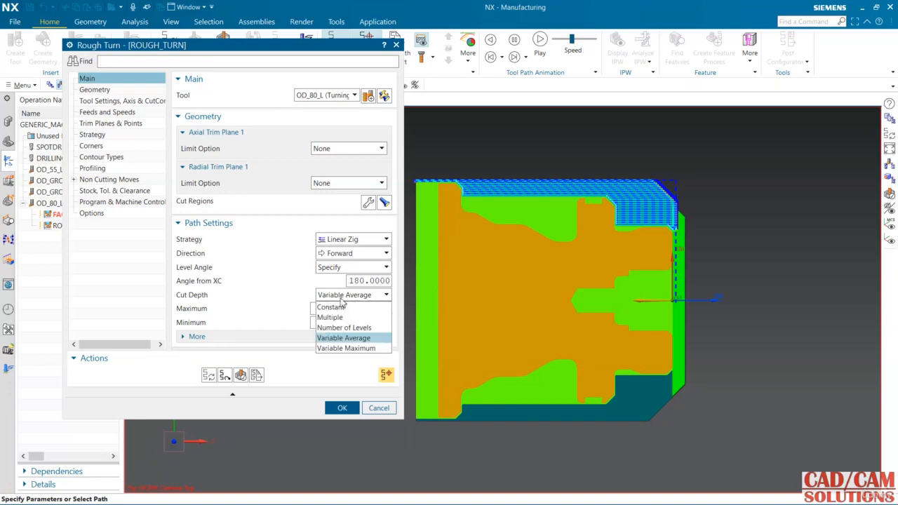
pyautogui.click(337, 298)
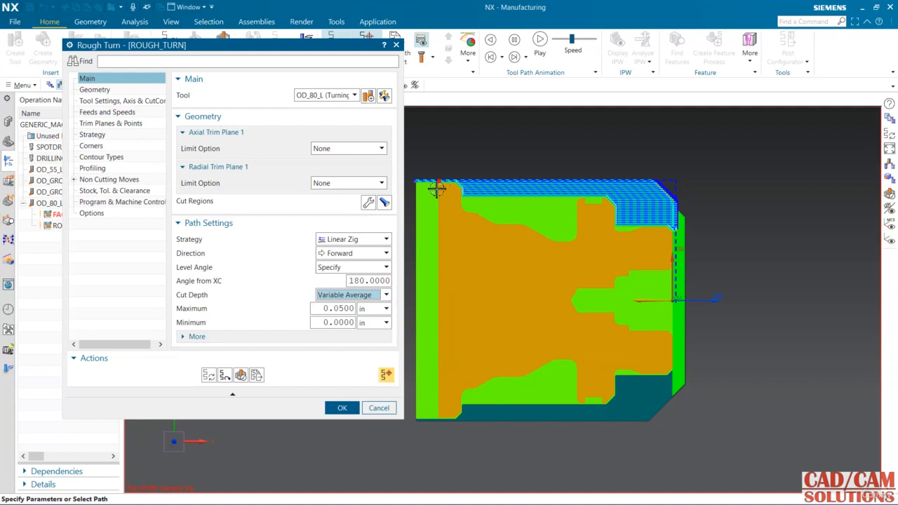
# Step: Limit the cut region with Axial Trim Plane 1 set to a point on the outer corner of the rear flange
pyautogui.click(369, 203)
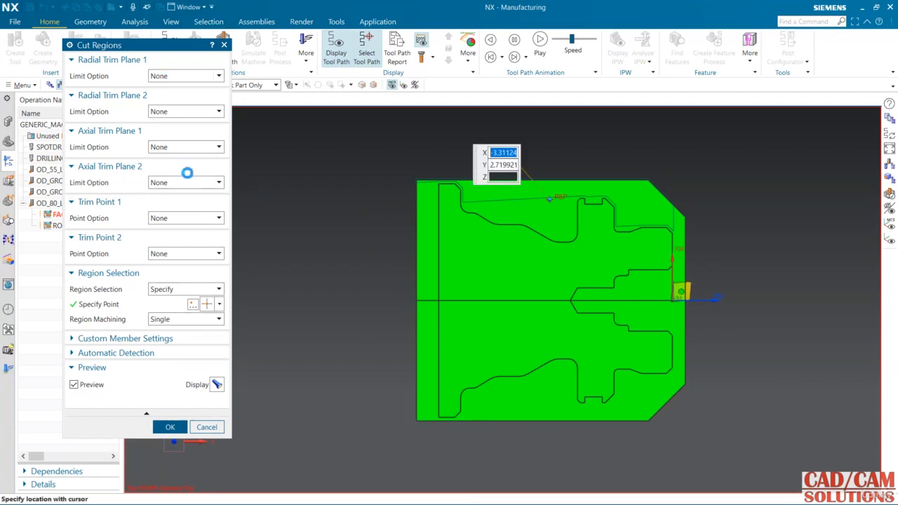
pyautogui.click(186, 146)
pyautogui.click(178, 171)
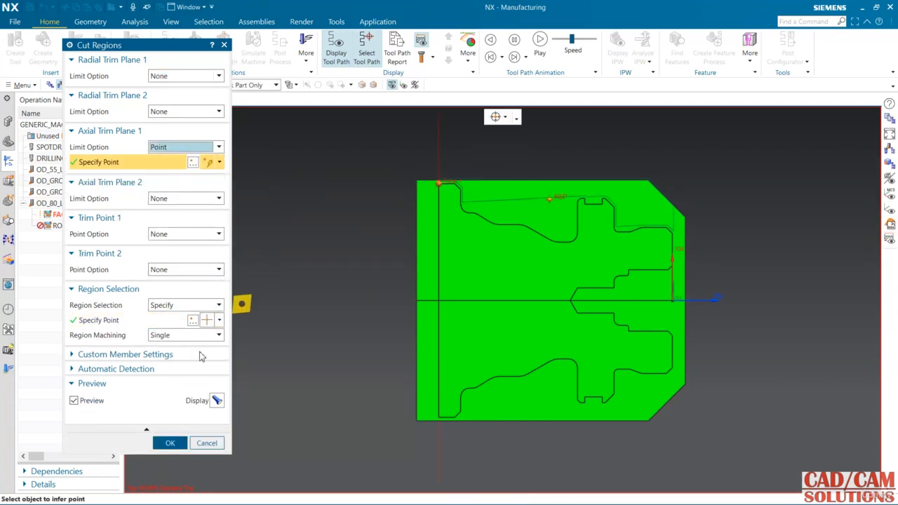
pyautogui.click(170, 442)
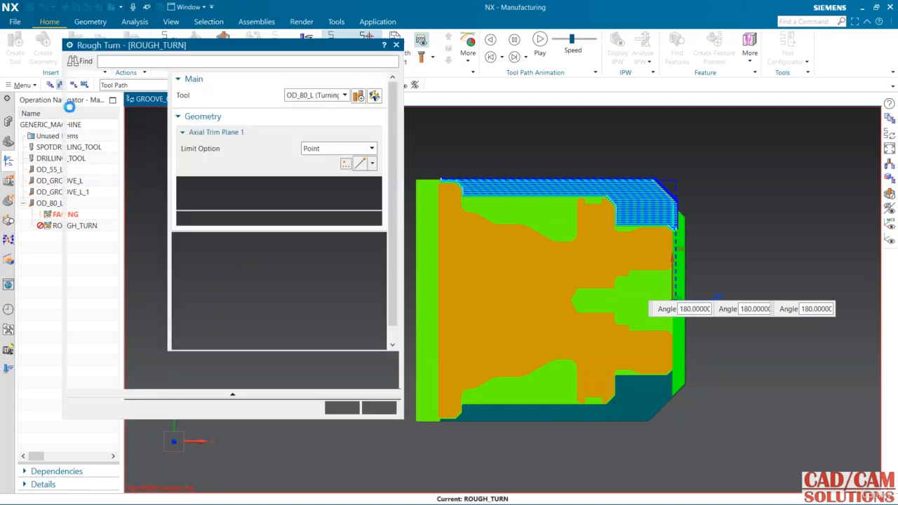
# Step: Specify the approach's From Point in open space, in front of and well above the part
pyautogui.click(110, 180)
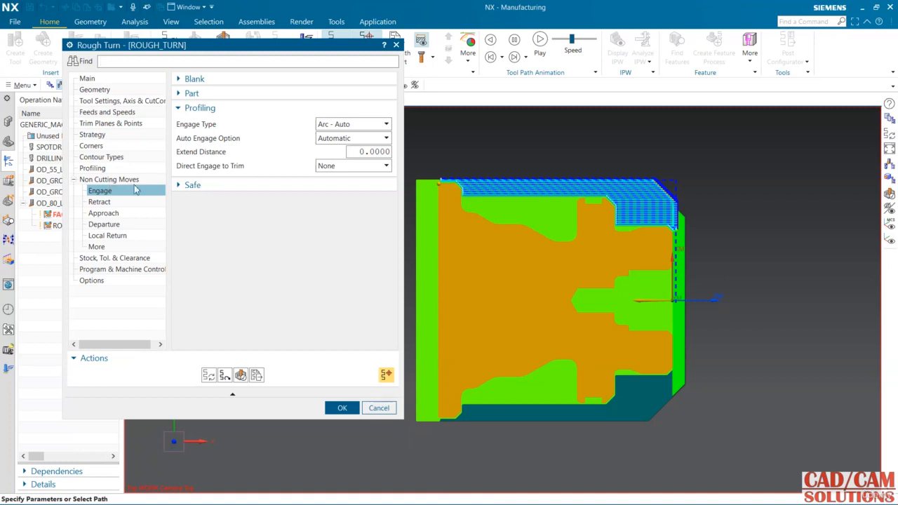
pyautogui.click(105, 213)
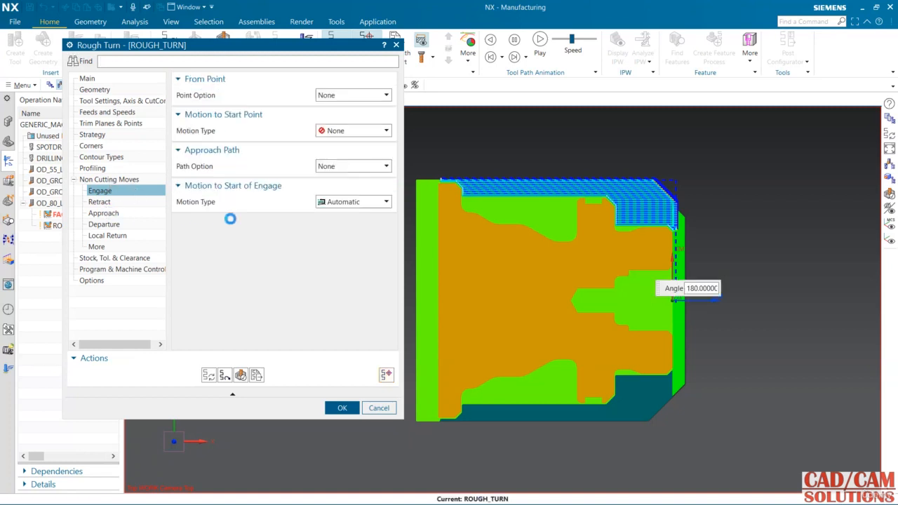
pyautogui.click(347, 99)
pyautogui.click(343, 113)
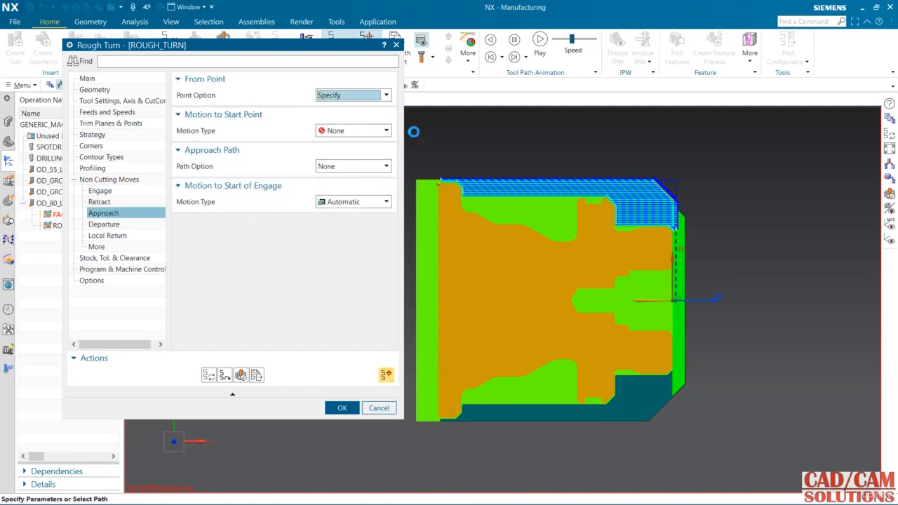
pyautogui.click(675, 288)
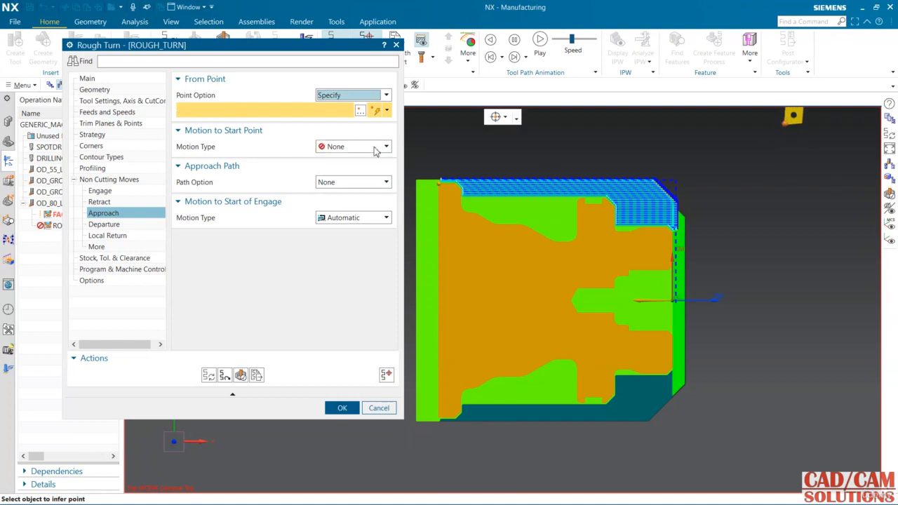
# Step: Set the motion to the start point to Direct, with its point between the From Point and the front chamfer
pyautogui.click(352, 146)
pyautogui.click(345, 170)
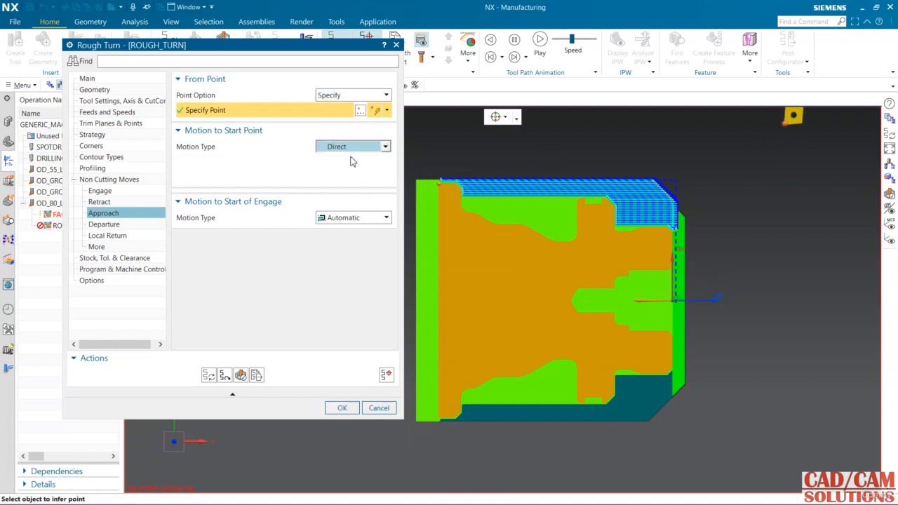
pyautogui.click(354, 161)
pyautogui.click(354, 173)
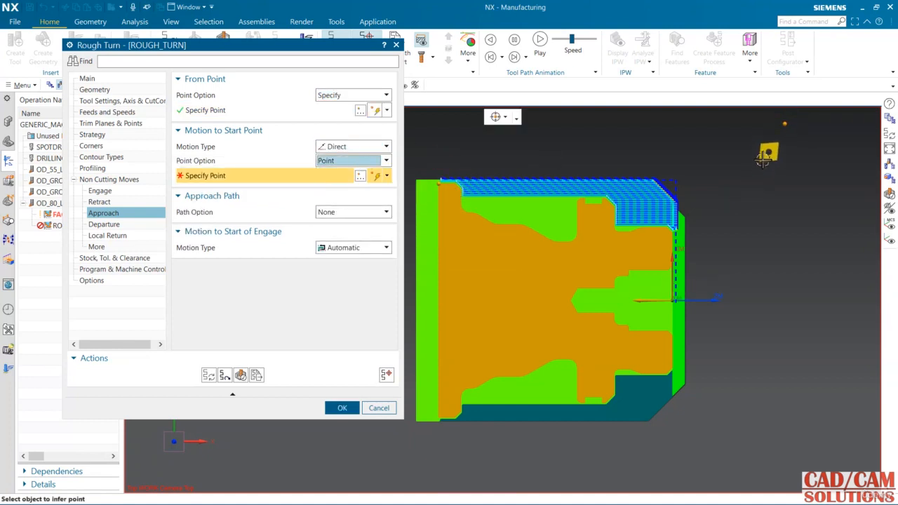
# Step: Set the approach path to Points with one point just above the front chamfer, regenerate the tool path, and accept the rough turning operation
pyautogui.click(357, 213)
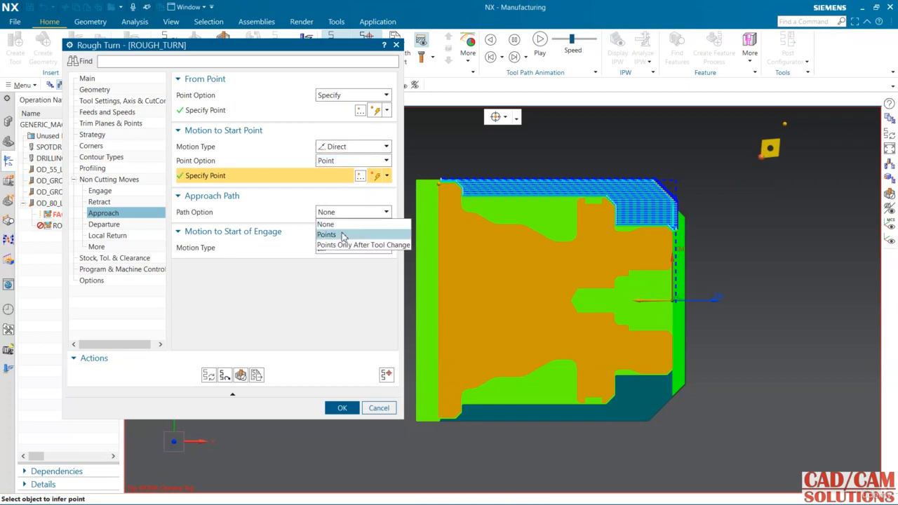
pyautogui.click(352, 233)
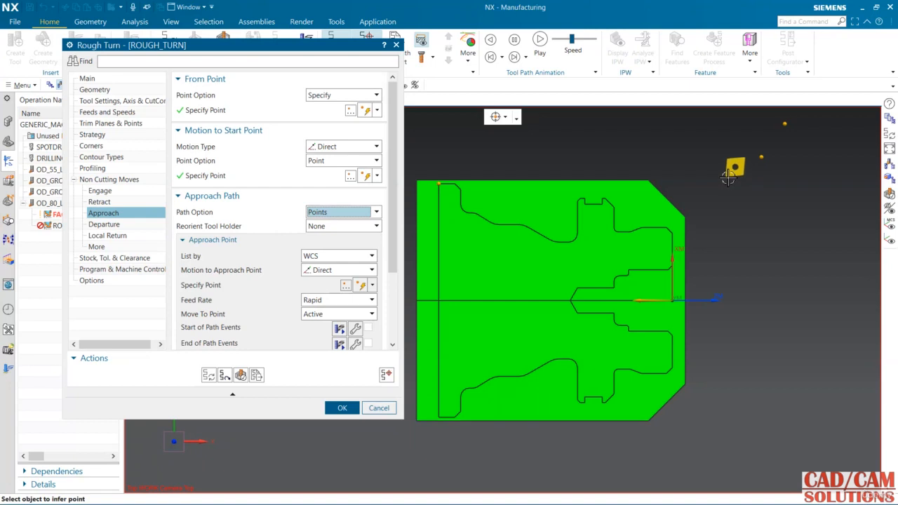
pyautogui.click(728, 178)
pyautogui.click(208, 375)
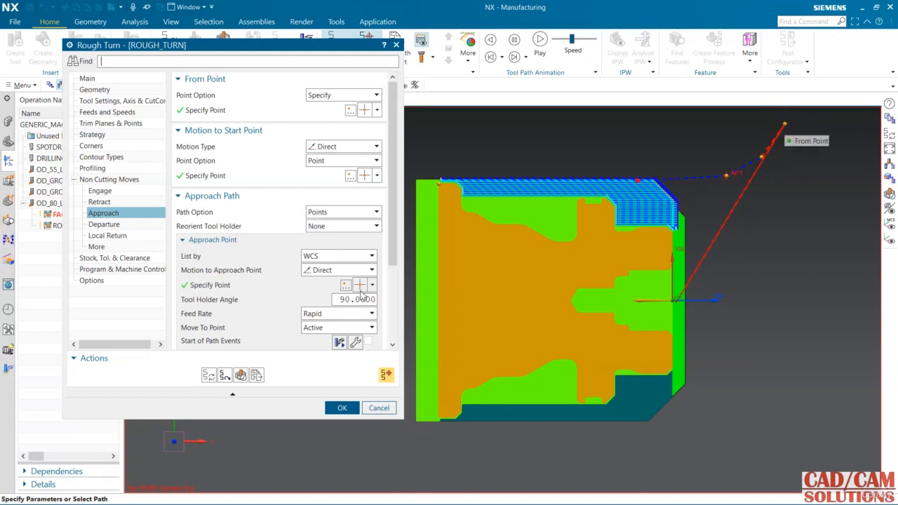
pyautogui.click(340, 409)
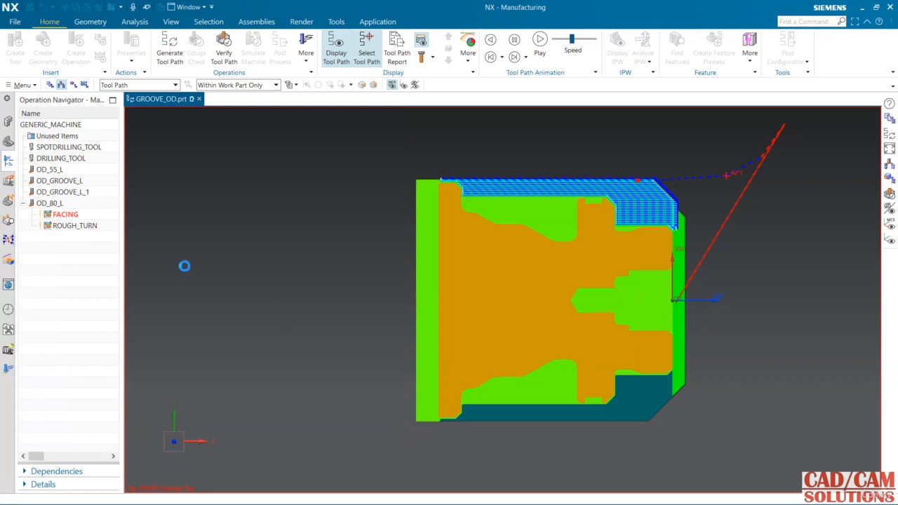
# Step: Reopen the FACING operation for editing and show the Operation Navigator in Geometry view
pyautogui.doubleClick(68, 216)
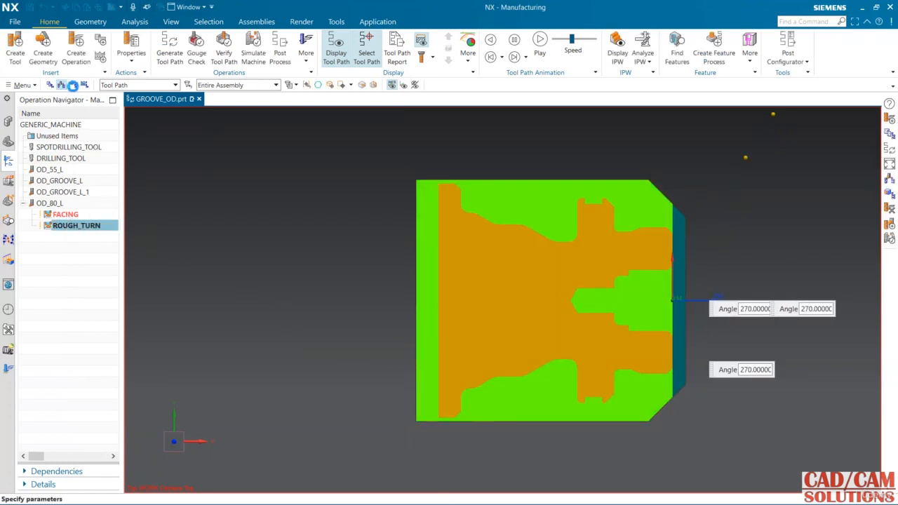
pyautogui.moveTo(109, 46); pyautogui.dragTo(155, 47)
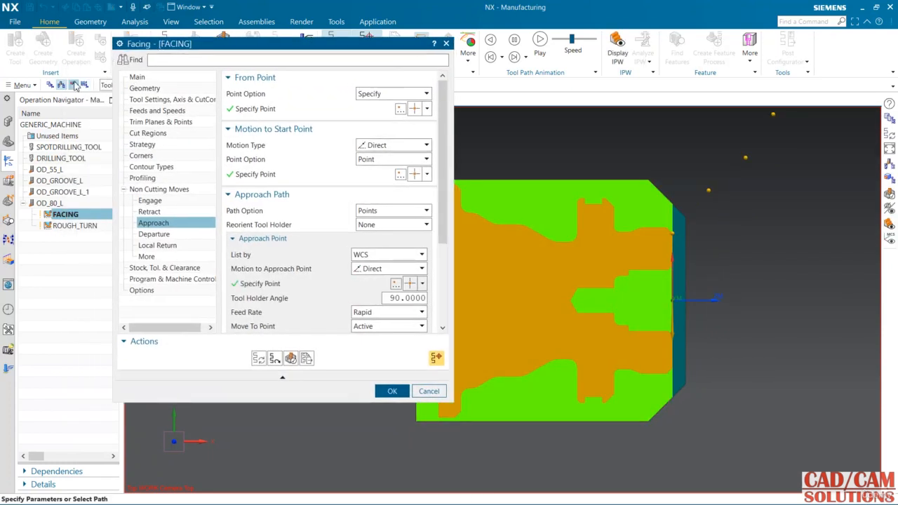
pyautogui.click(73, 84)
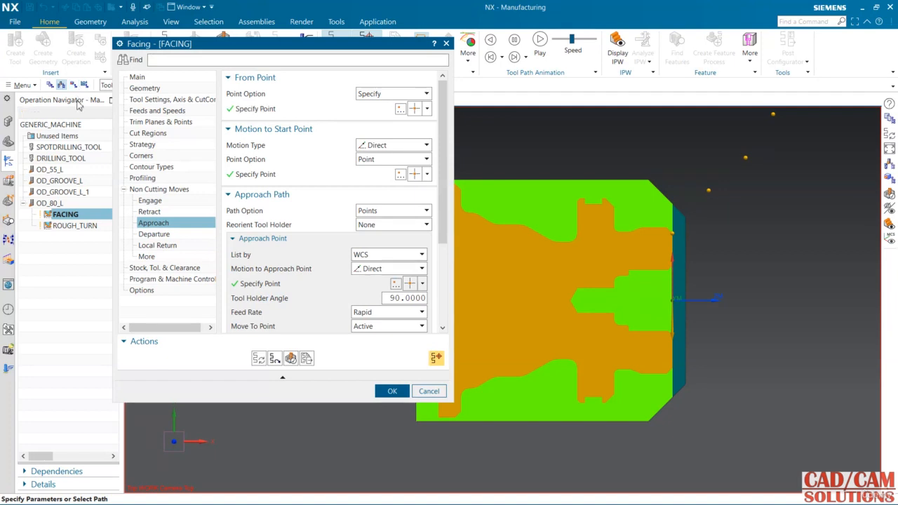
# Step: Set the facing departure path to Same as Approach and the motion to the return point to Direct, Same as Start
pyautogui.click(166, 234)
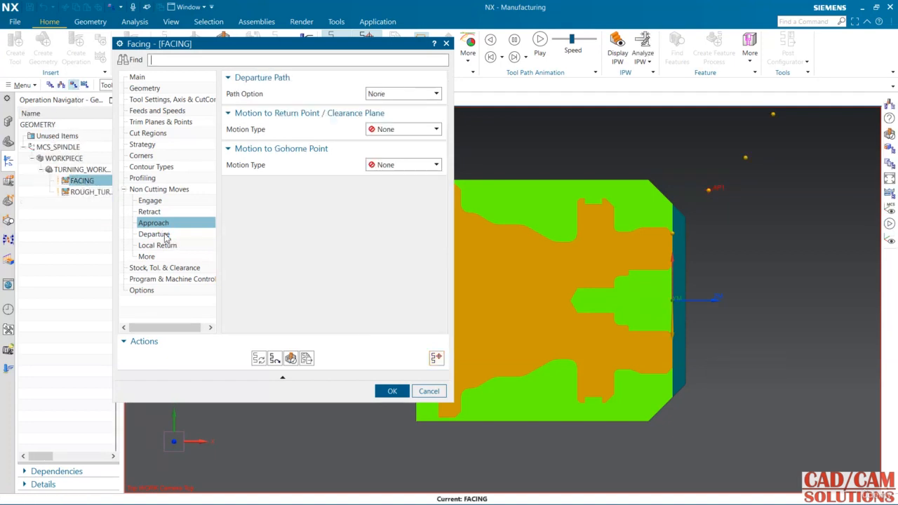
pyautogui.click(396, 93)
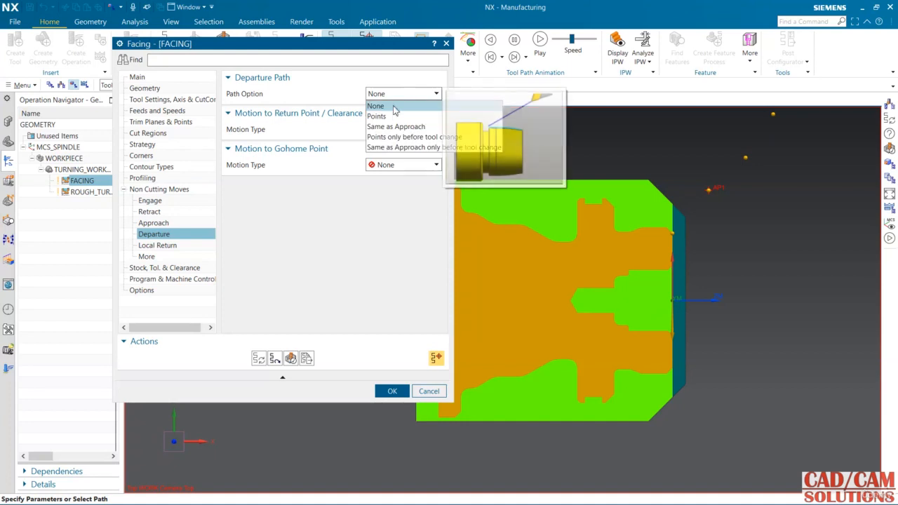
pyautogui.click(396, 124)
pyautogui.click(398, 131)
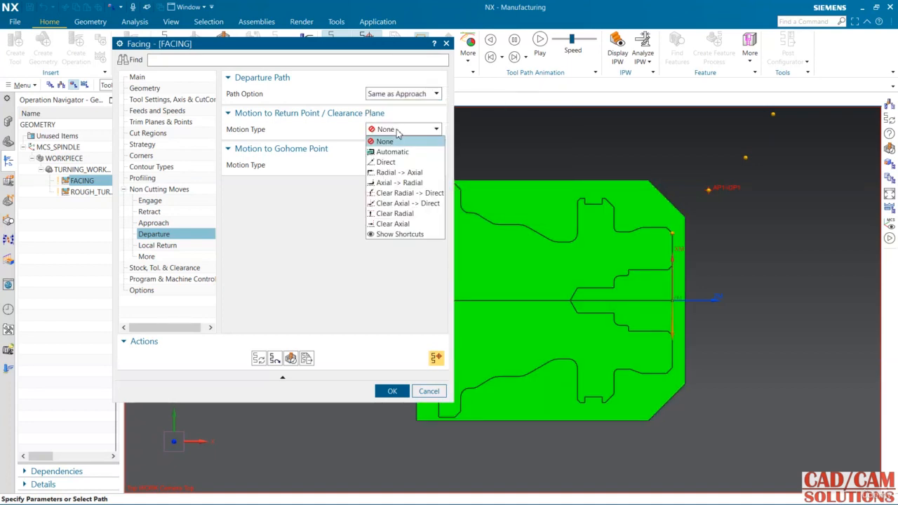
pyautogui.click(387, 162)
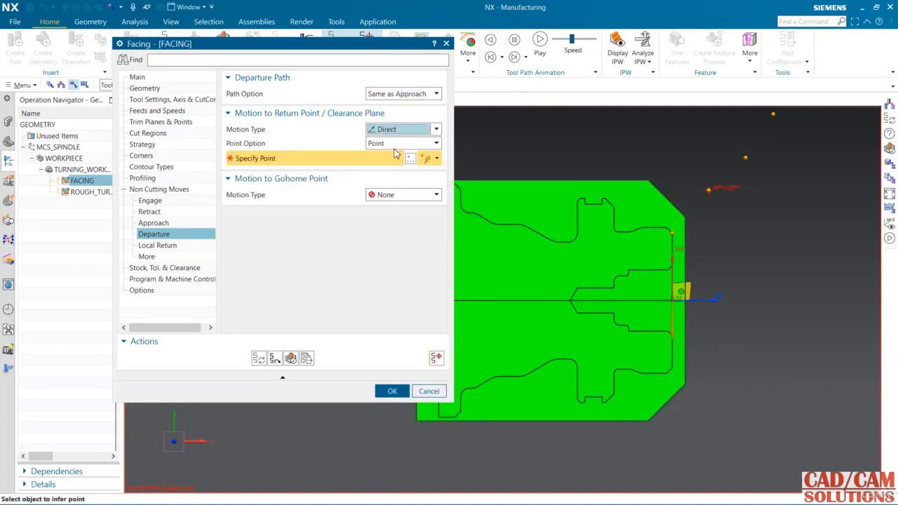
pyautogui.click(397, 143)
pyautogui.click(392, 197)
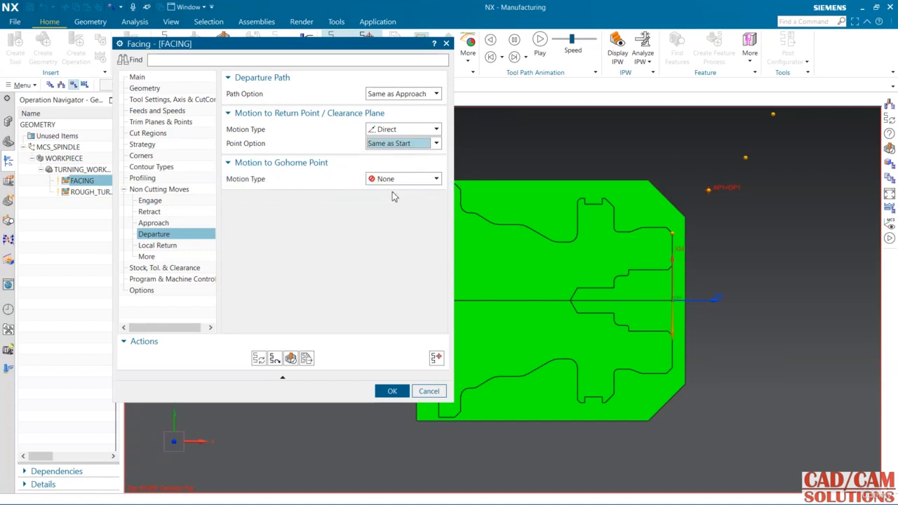
# Step: Set the motion to the Gohome point to Direct, Same as From, regenerate the tool path, and accept the facing operation
pyautogui.click(397, 181)
pyautogui.click(390, 202)
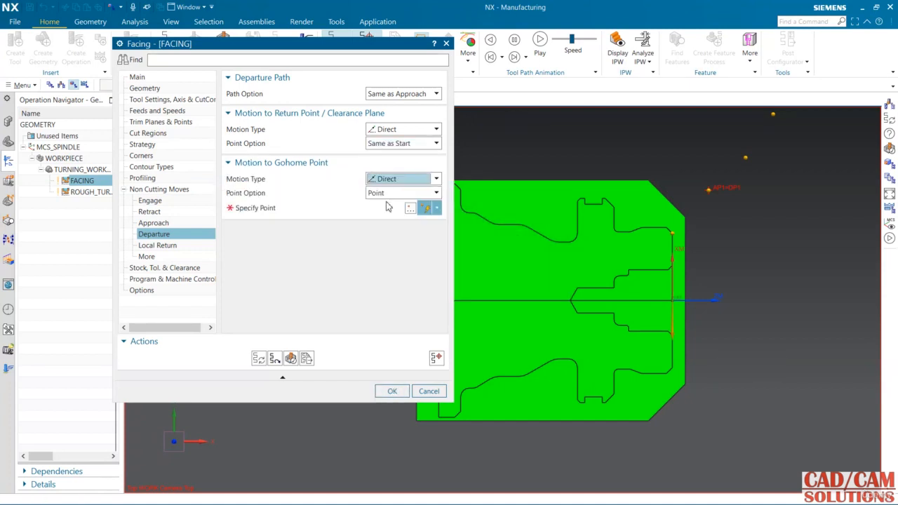
pyautogui.click(391, 193)
pyautogui.click(390, 216)
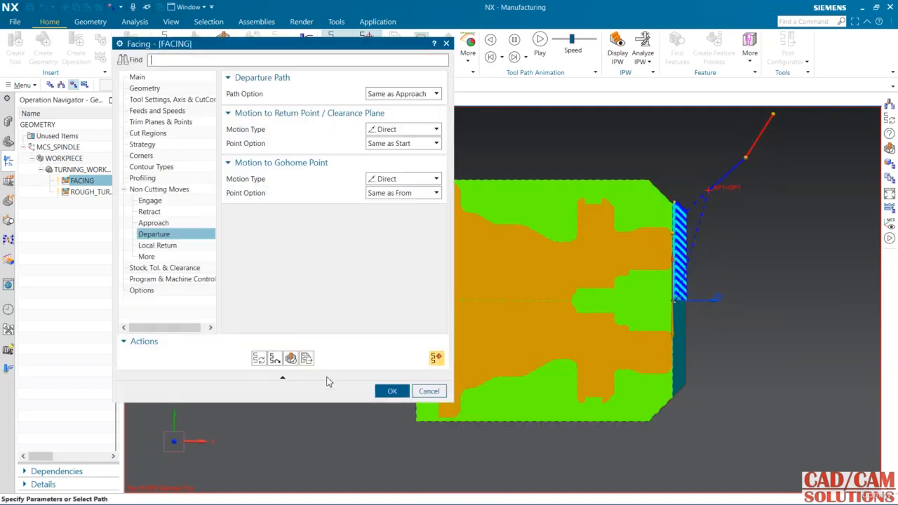
pyautogui.click(390, 390)
# Step: Verify the ROUGH_TURN tool path by replaying it with 2D material removal, and square the view back to the part
pyautogui.click(87, 191)
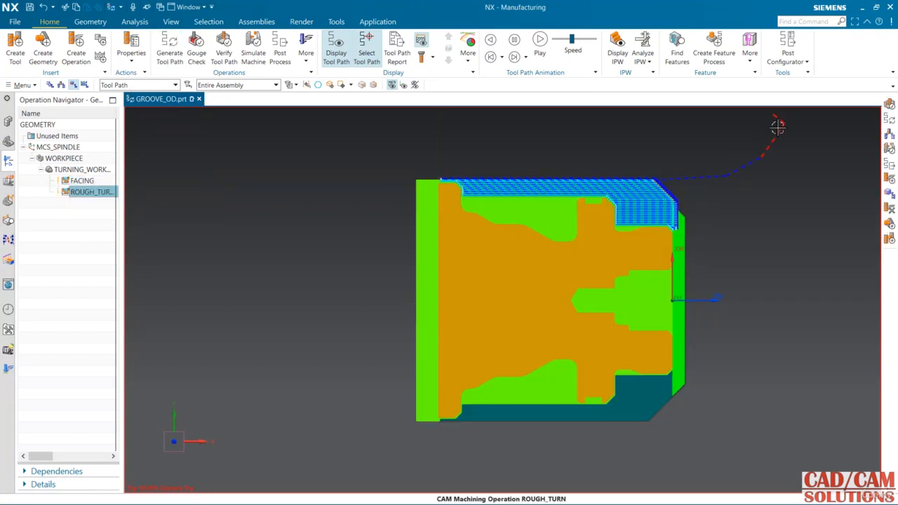
pyautogui.click(224, 52)
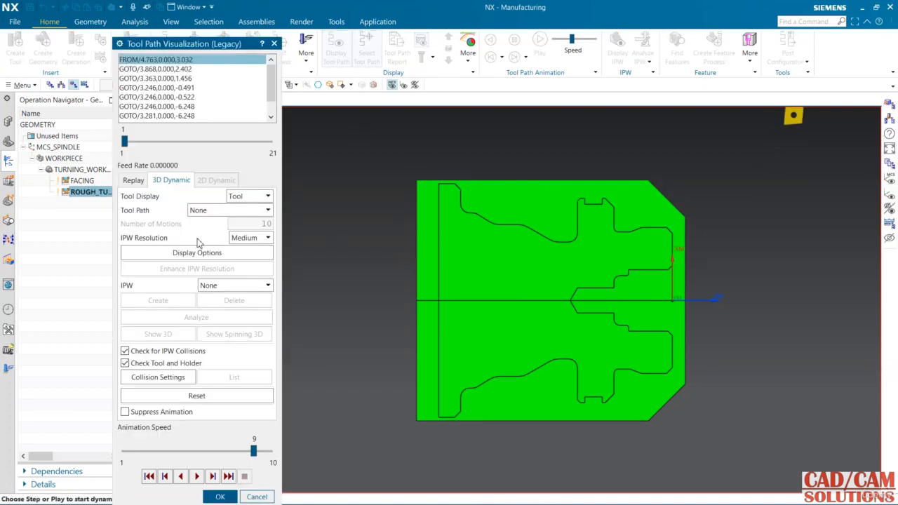
pyautogui.click(133, 179)
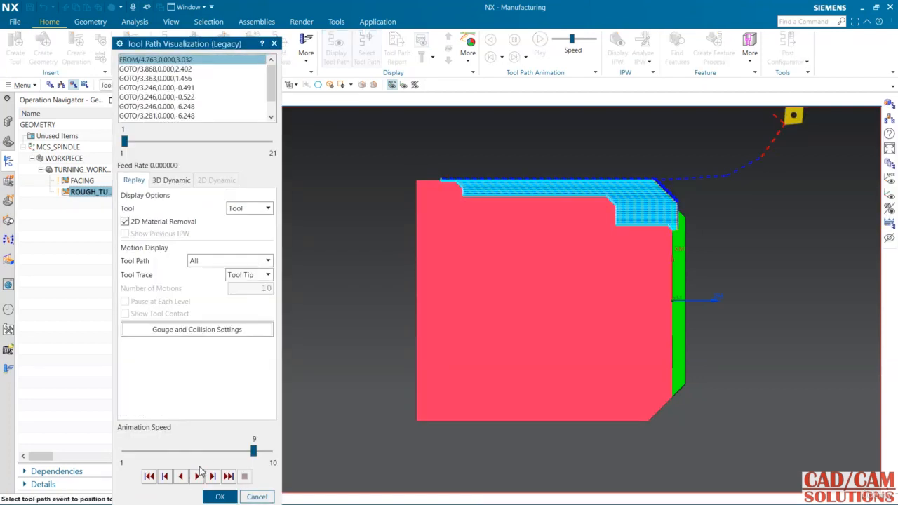
pyautogui.click(196, 476)
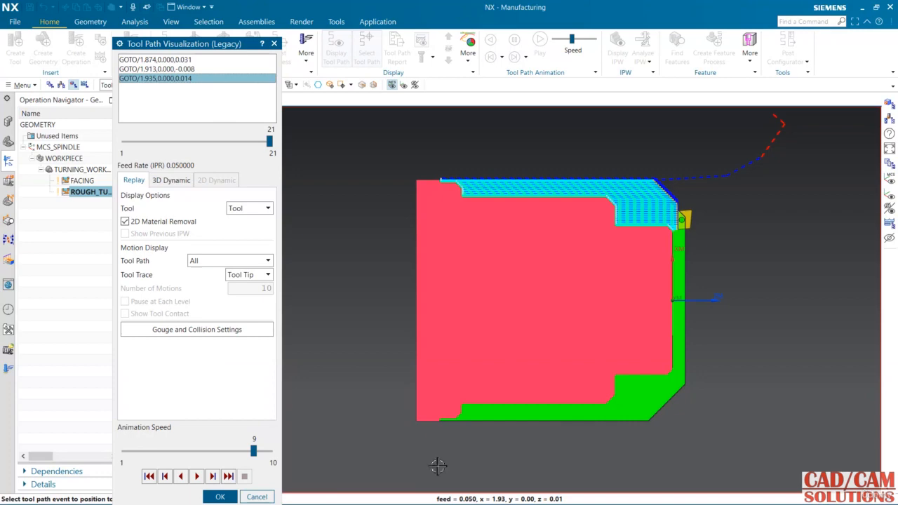
pyautogui.click(220, 495)
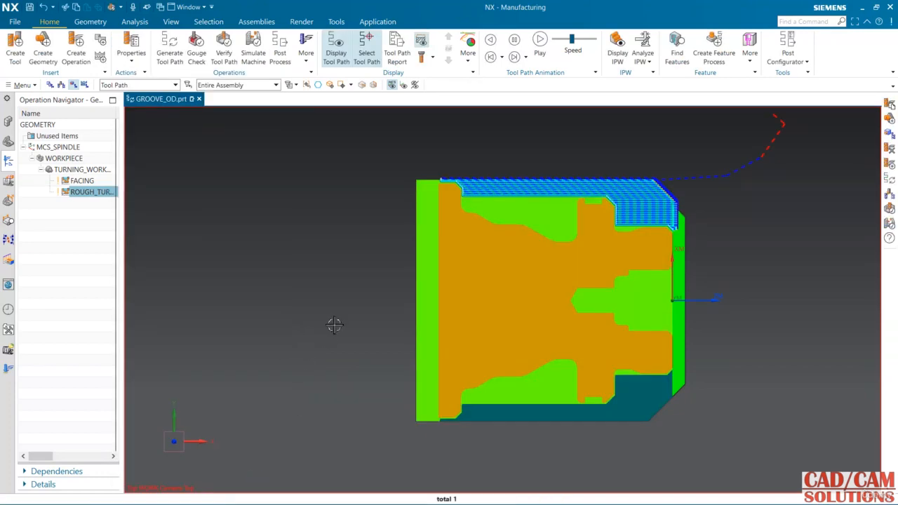
pyautogui.moveTo(335, 324); pyautogui.dragTo(333, 303, button='middle')
pyautogui.press('F8')
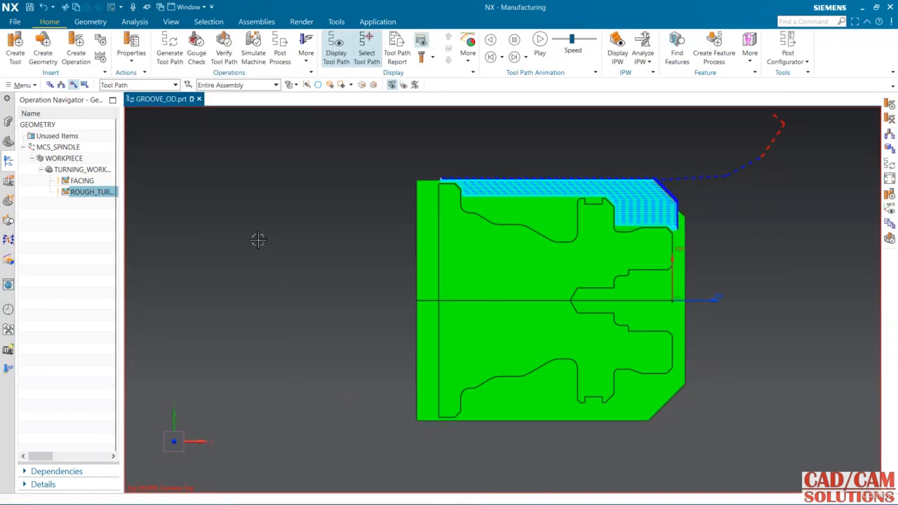
# Step: Show the Operation Navigator in Machine Tool view and inspect the OD_GROOVE_L tool against the part
pyautogui.click(60, 84)
pyautogui.click(60, 181)
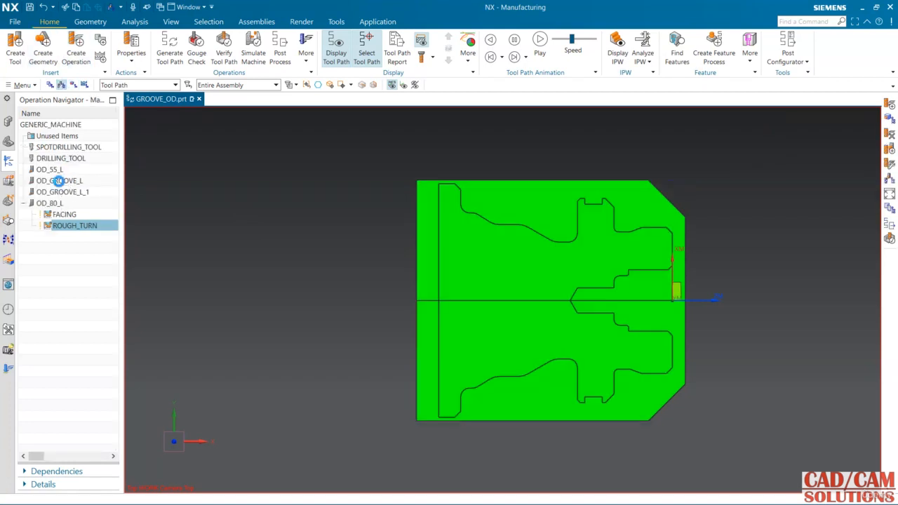
pyautogui.scroll(4, 695, 303)
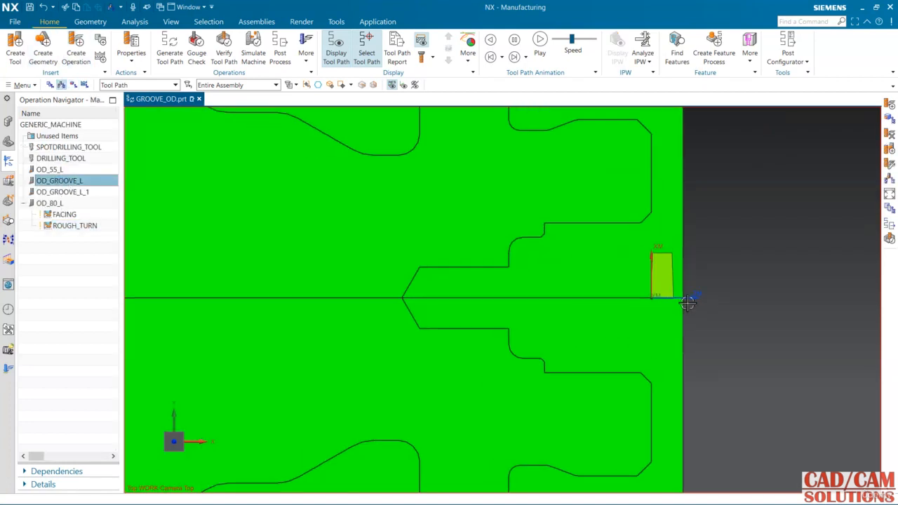
pyautogui.scroll(-3, 687, 300)
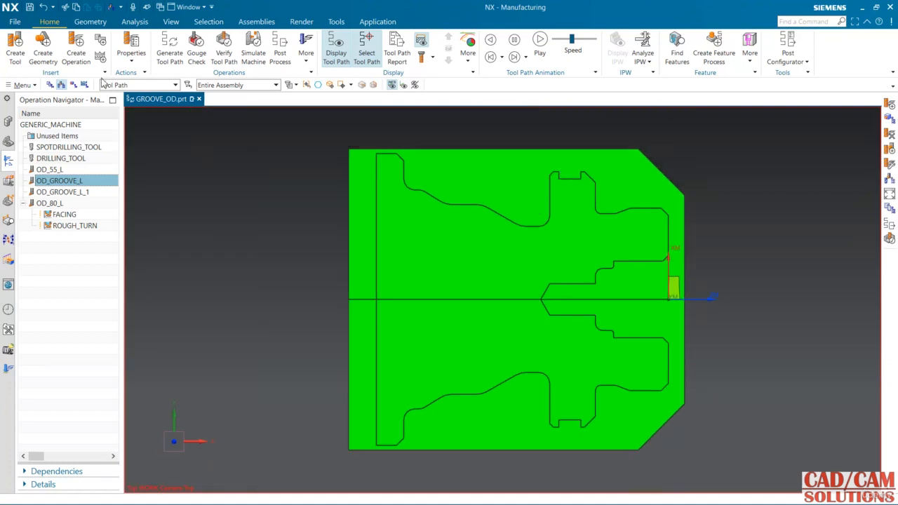
# Step: Create a turning operation of subtype Groove named GROOVE, in program ROUGHING with tool OD_GROOVE_L and method LATHE_GROOVE
pyautogui.click(76, 51)
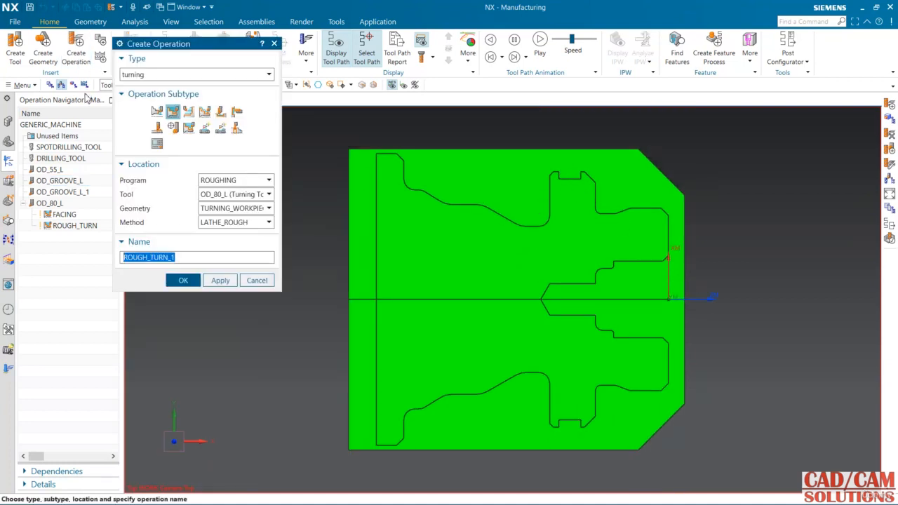
pyautogui.click(219, 113)
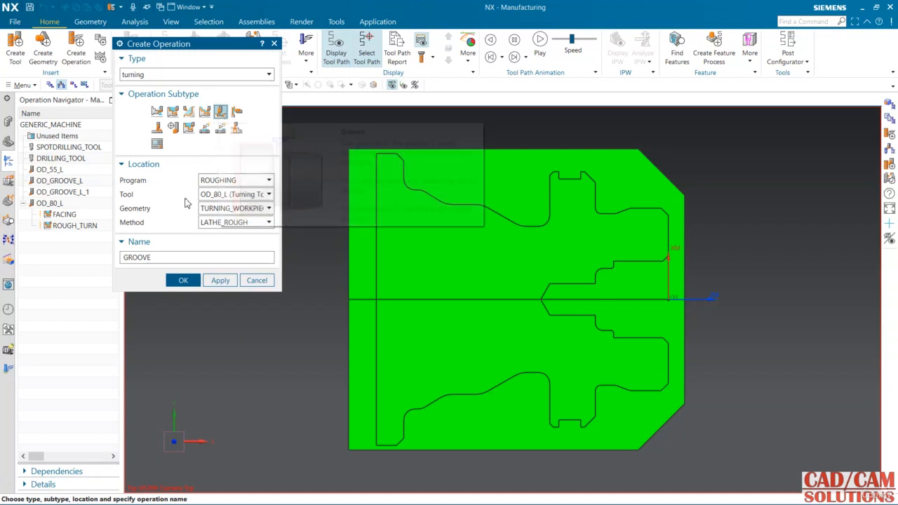
pyautogui.click(227, 181)
pyautogui.click(227, 182)
pyautogui.click(228, 195)
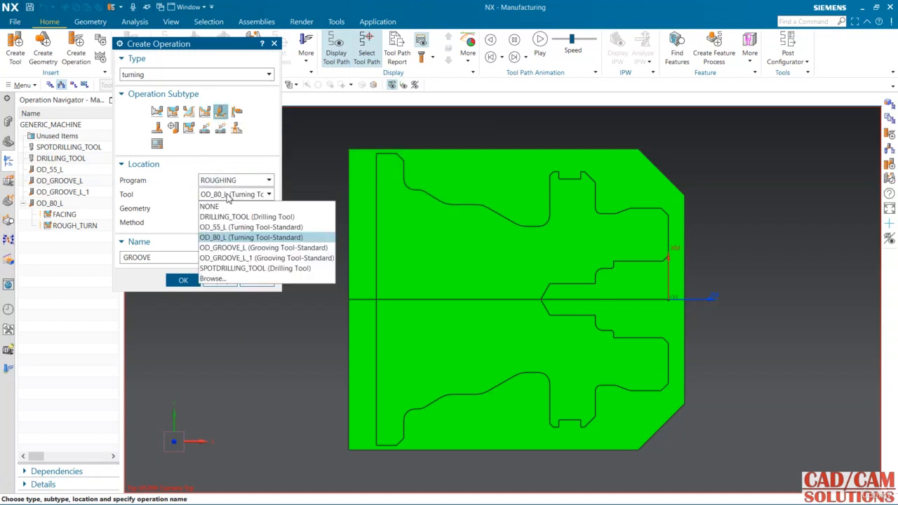
pyautogui.click(258, 248)
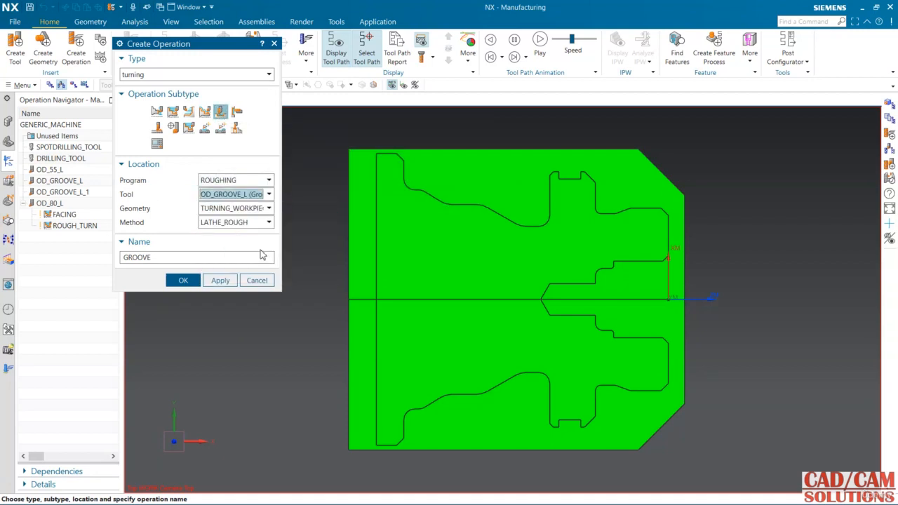
pyautogui.click(236, 222)
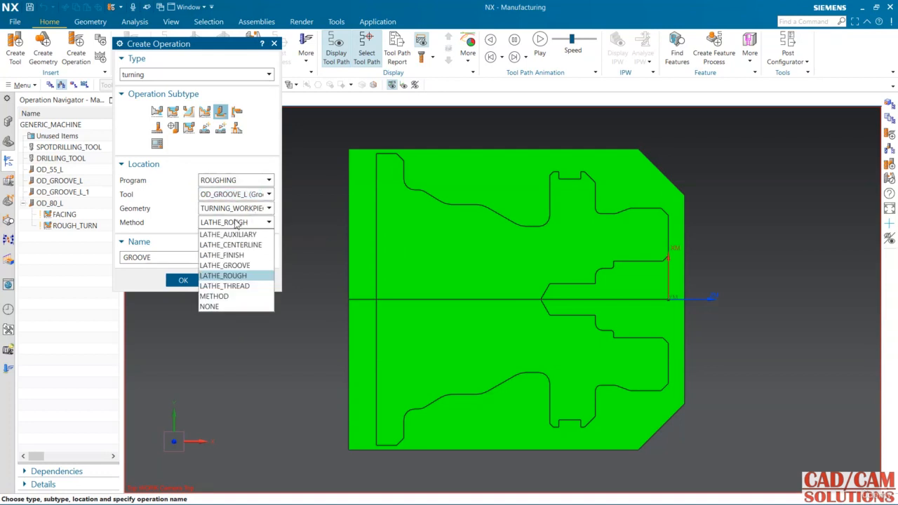
pyautogui.click(224, 265)
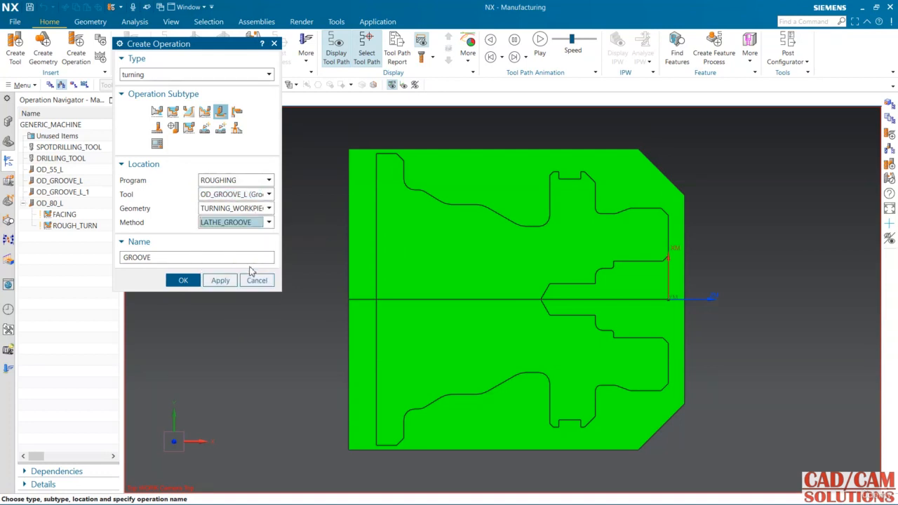
pyautogui.click(182, 280)
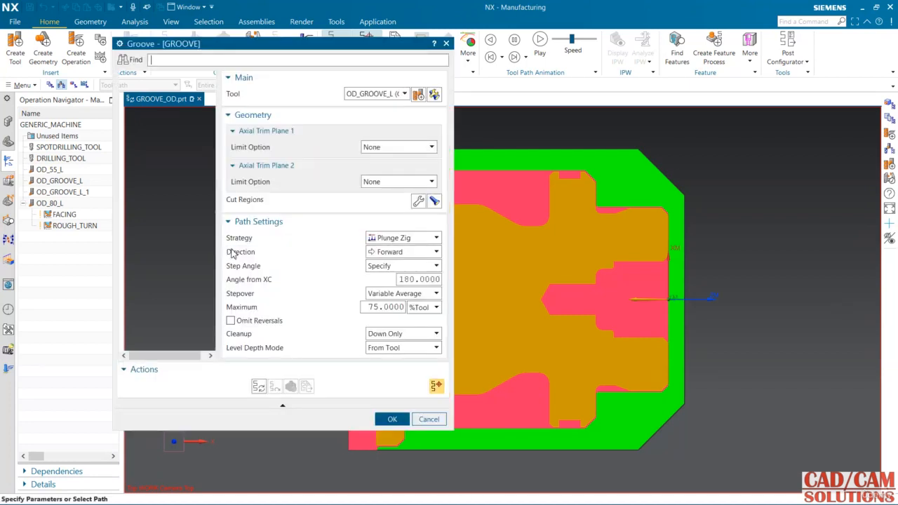
# Step: Display the groove operation's cut regions and examine them along the part's outer profile
pyautogui.click(435, 202)
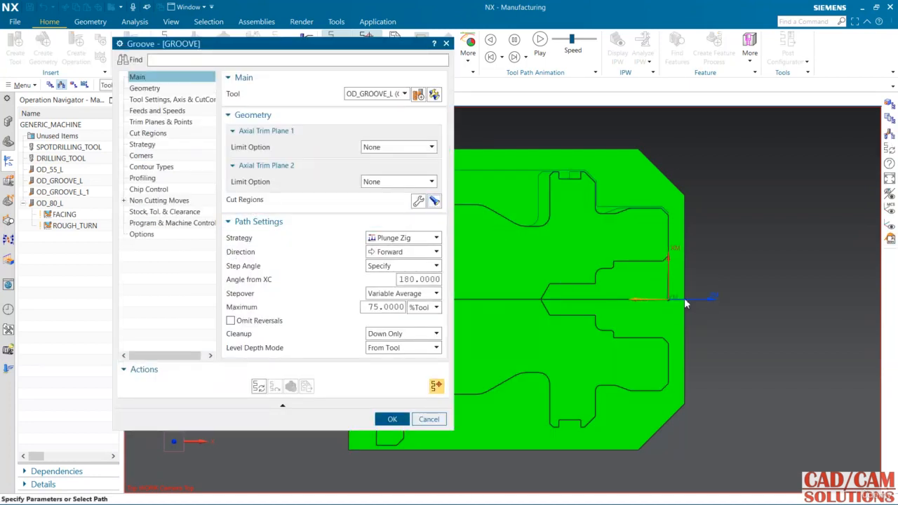
pyautogui.scroll(-1, 715, 297)
pyautogui.scroll(-1, 686, 265)
pyautogui.scroll(1, 626, 219)
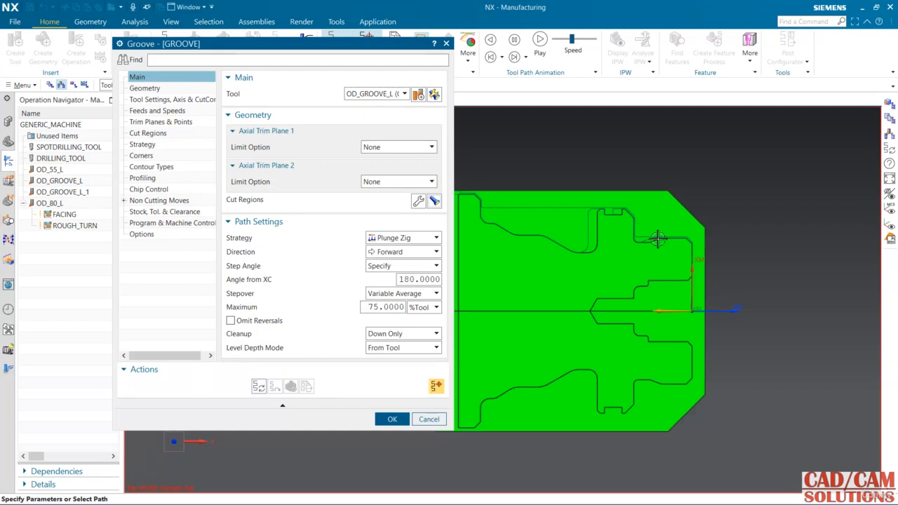
pyautogui.scroll(-1, 623, 222)
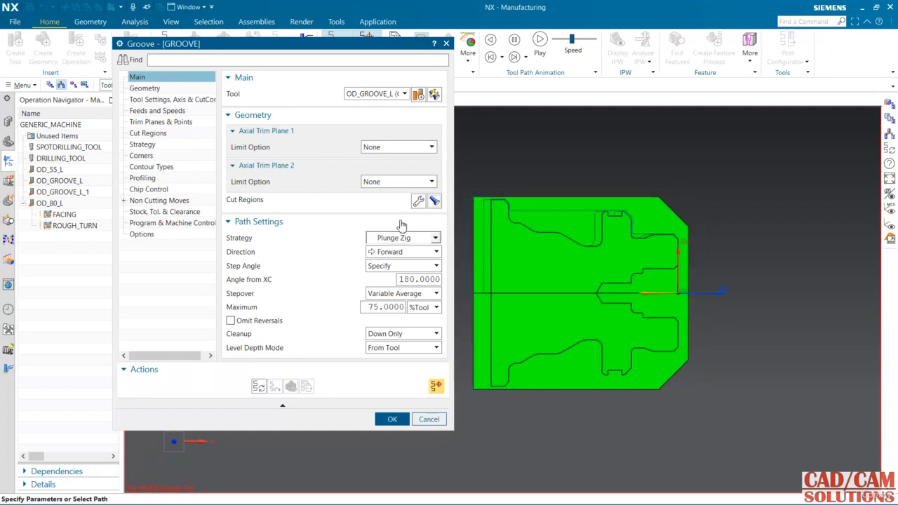
# Step: Limit the cut regions with Axial Trim Plane 1 at a point on the rear flange's upper corner, keeping Region Machining on Single
pyautogui.click(418, 201)
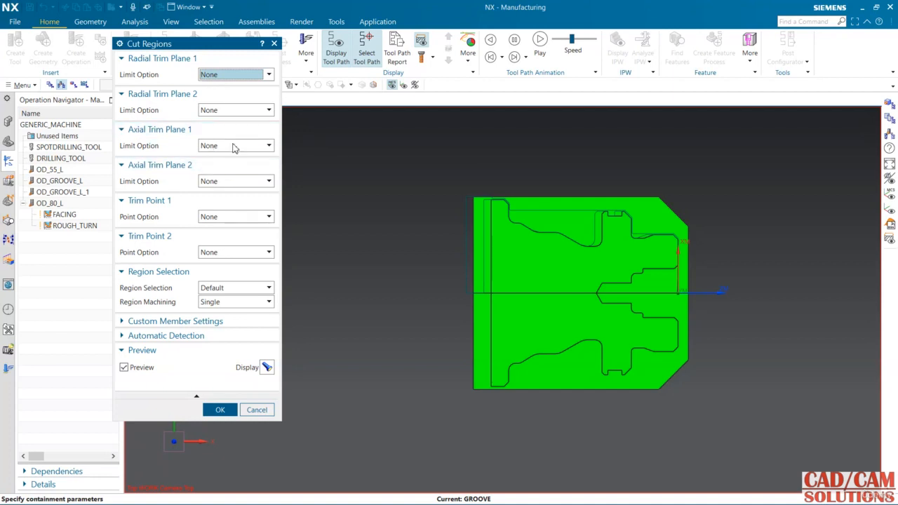
pyautogui.click(234, 146)
pyautogui.click(230, 168)
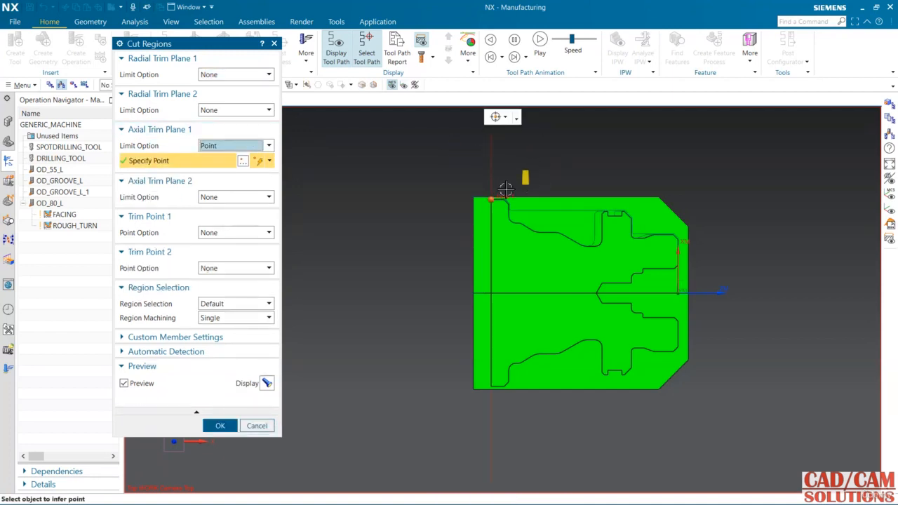
pyautogui.click(216, 319)
pyautogui.click(226, 328)
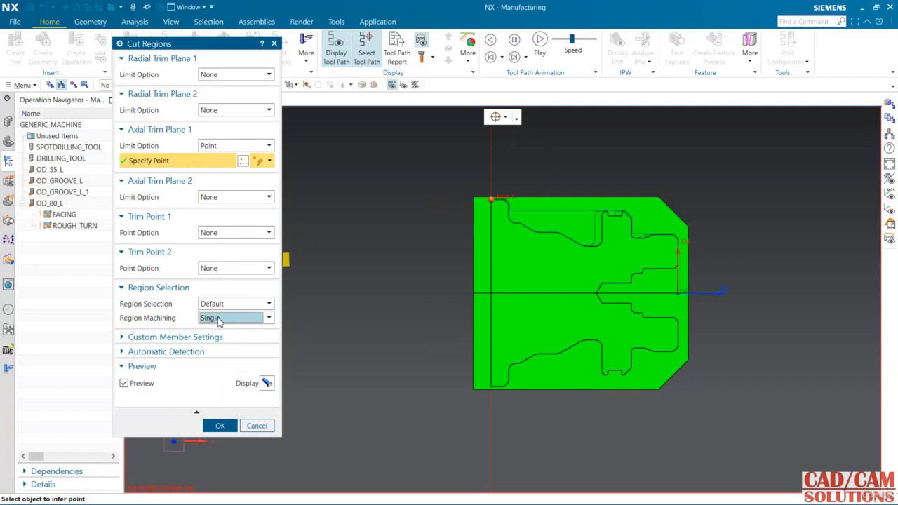
pyautogui.click(219, 424)
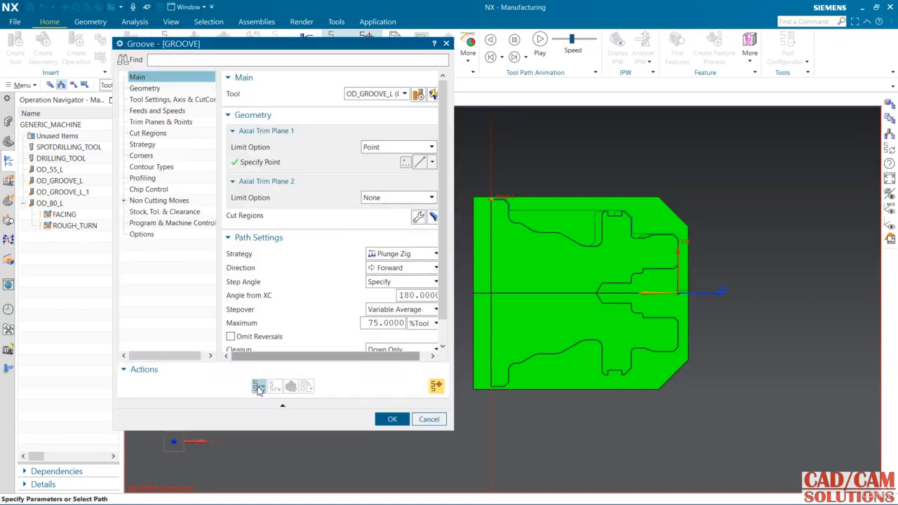
# Step: Generate the groove tool path and dismiss the engage clearance warnings
pyautogui.click(258, 386)
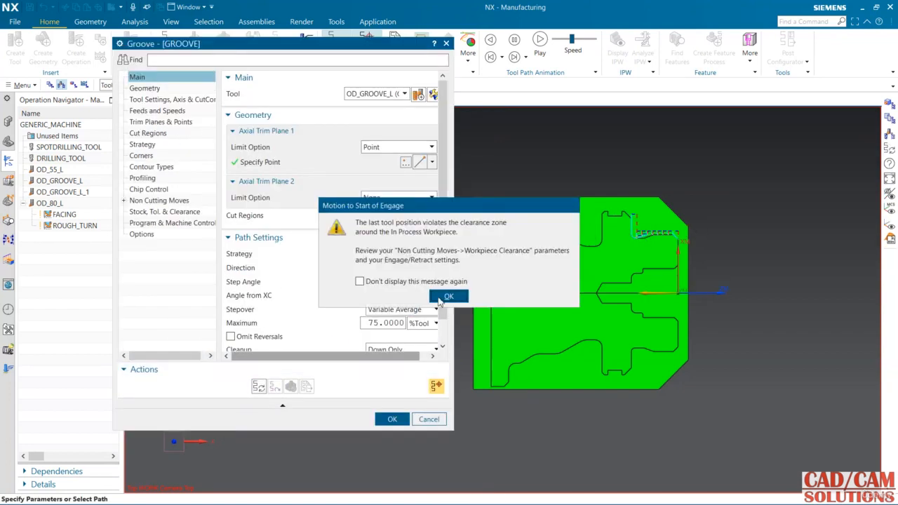
pyautogui.click(459, 299)
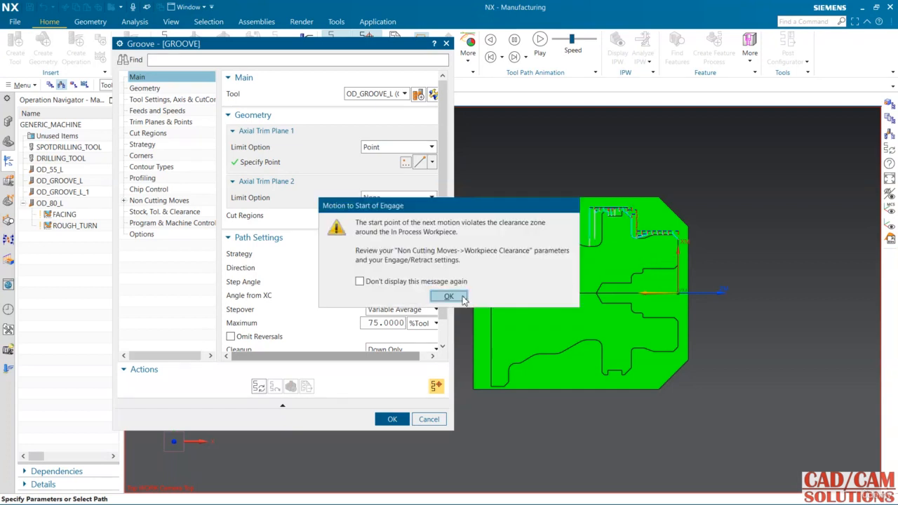
pyautogui.click(462, 297)
pyautogui.middleClick(657, 239)
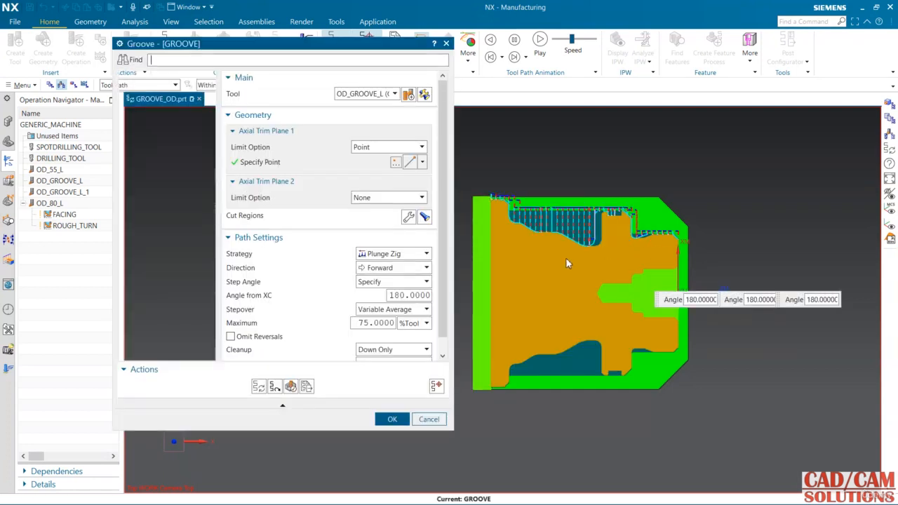
# Step: Set Region Machining to Multiple in the groove operation's cut regions and try to regenerate the tool path
pyautogui.click(406, 218)
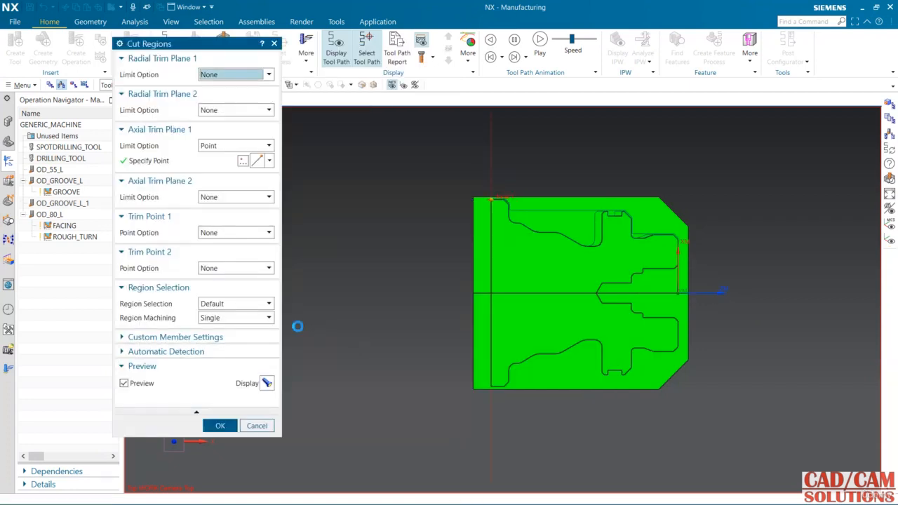
pyautogui.click(251, 319)
pyautogui.click(217, 340)
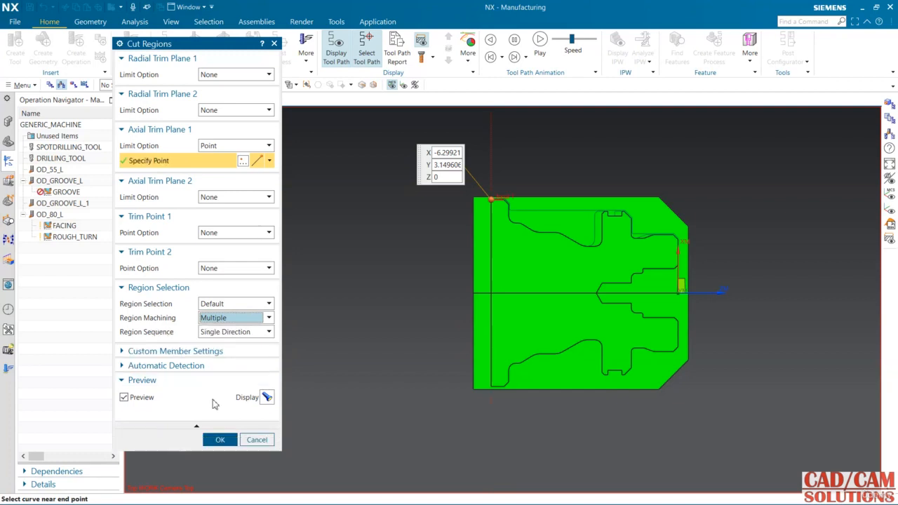
pyautogui.click(219, 440)
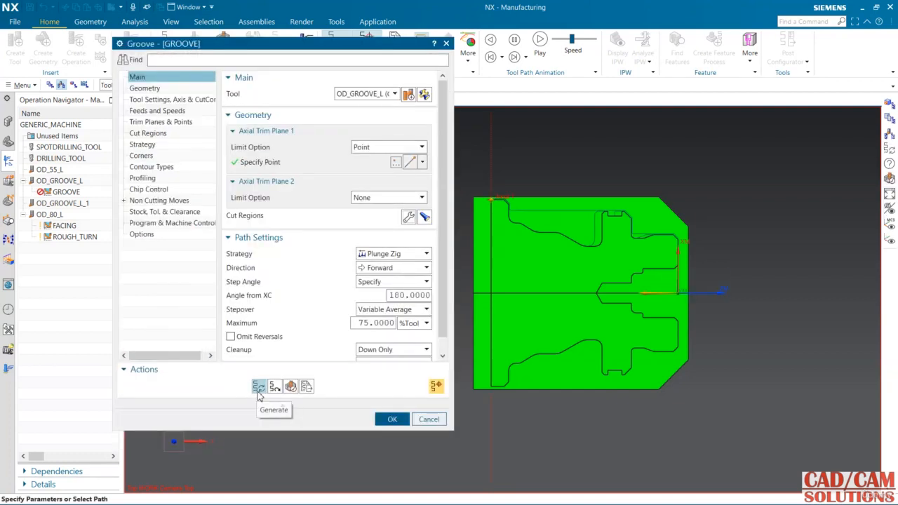
pyautogui.click(258, 386)
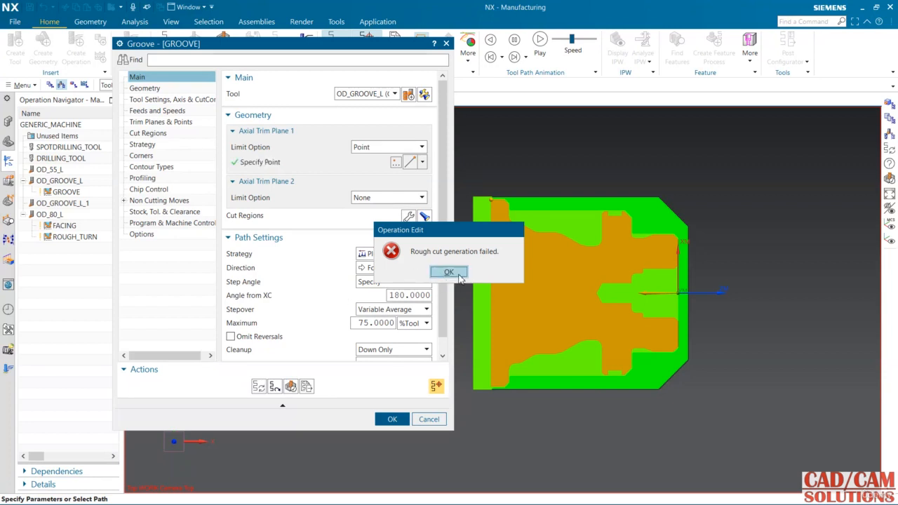
pyautogui.click(456, 273)
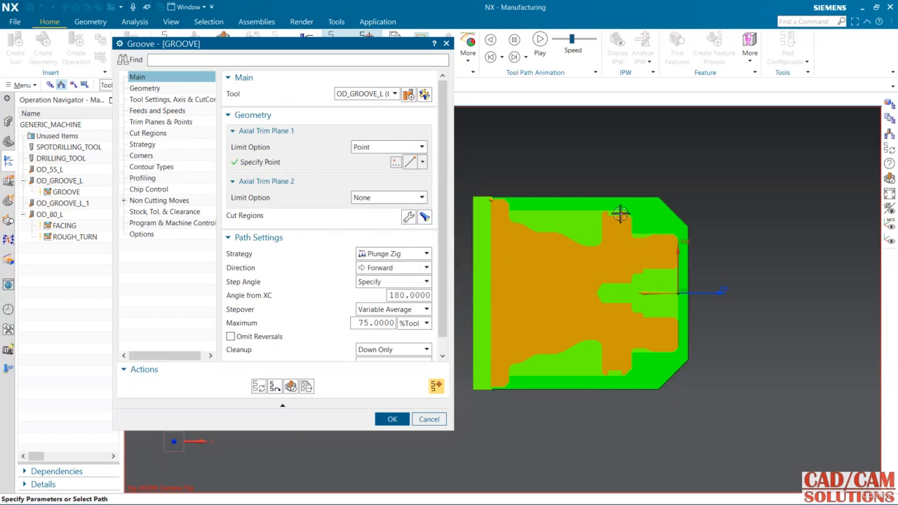
# Step: Move the GROOVE operation's Axial Trim Plane 1 point to the small collar groove's upper corner nearest the part's front face
pyautogui.click(424, 217)
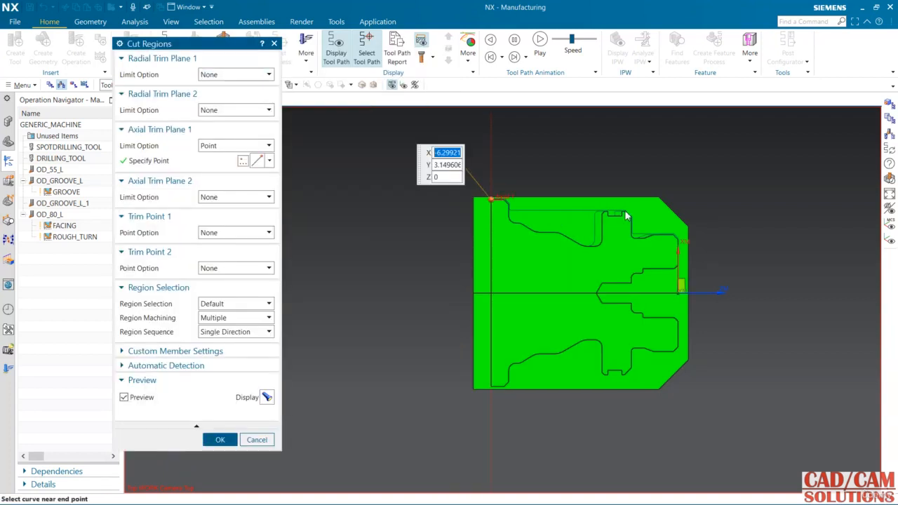
pyautogui.scroll(5, 623, 218)
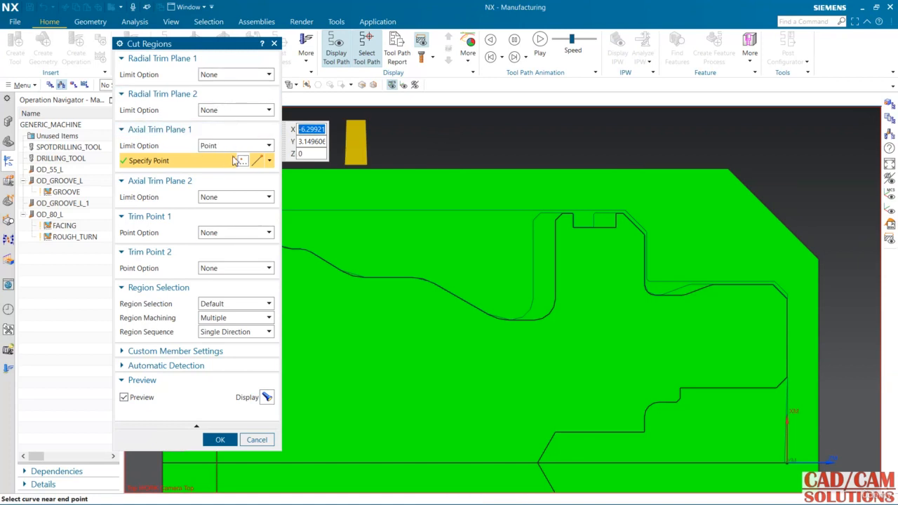
pyautogui.scroll(-2, 465, 210)
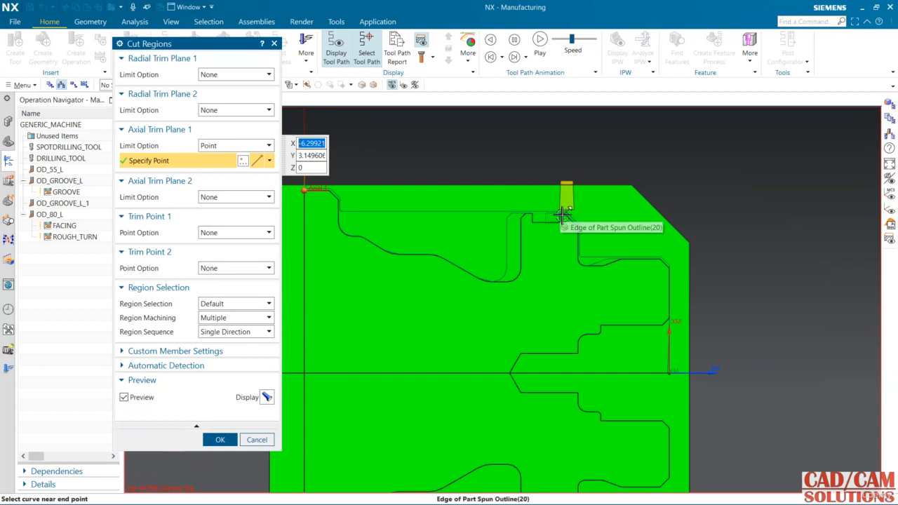
pyautogui.click(561, 215)
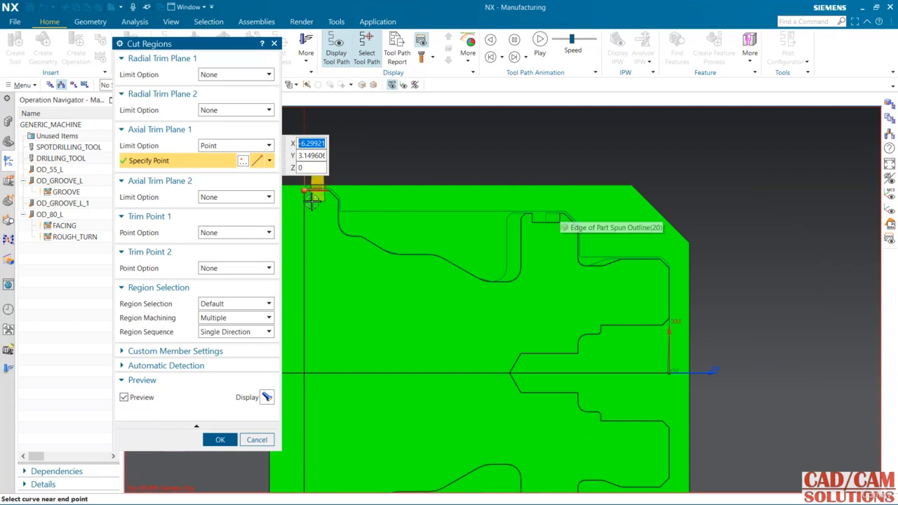
pyautogui.click(559, 213)
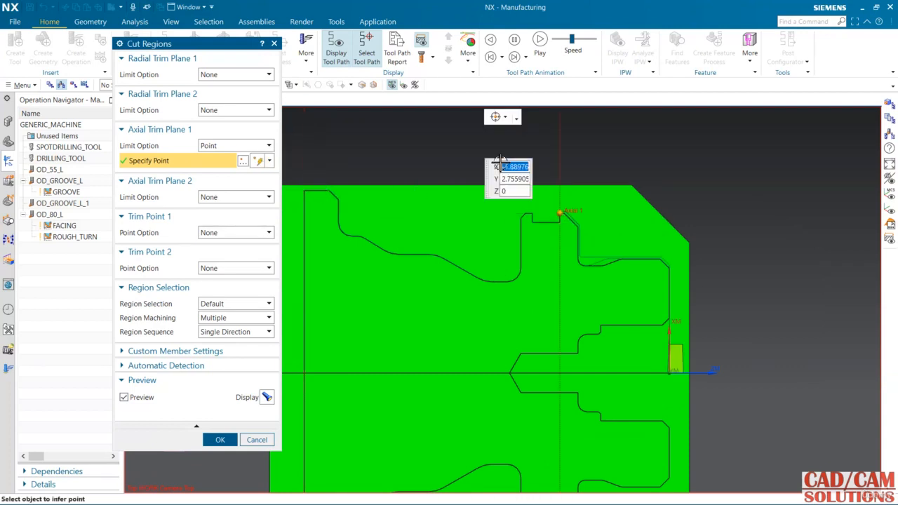
# Step: Limit Axial Trim Plane 2 with a point at the small collar groove's rear upper corner and regenerate the GROOVE tool path
pyautogui.click(225, 197)
pyautogui.click(214, 223)
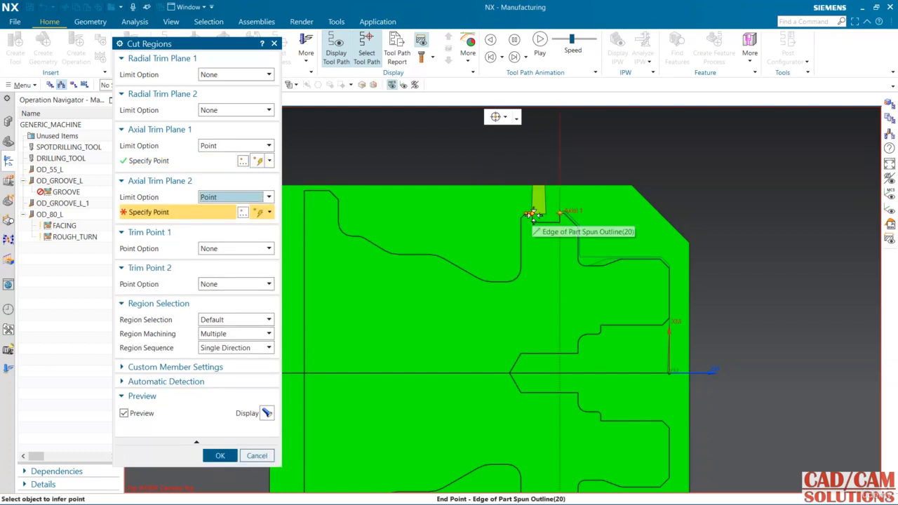
pyautogui.click(533, 214)
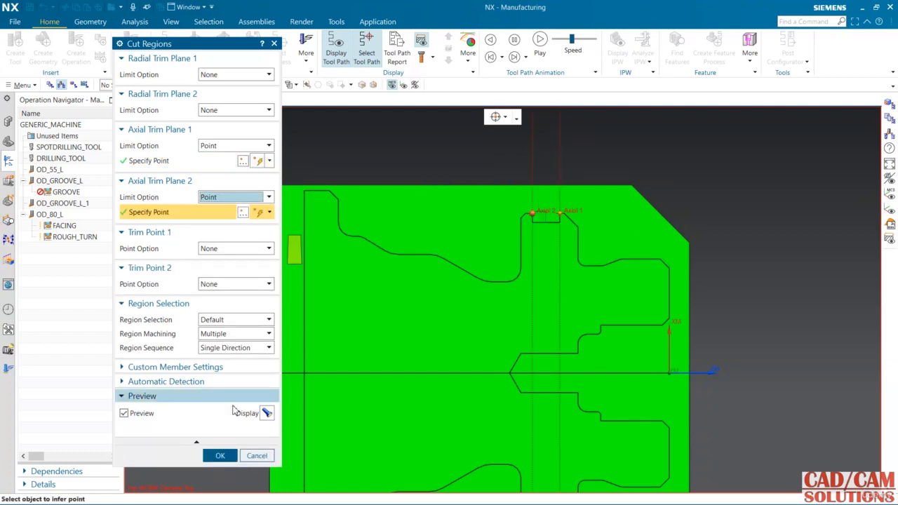
pyautogui.click(219, 455)
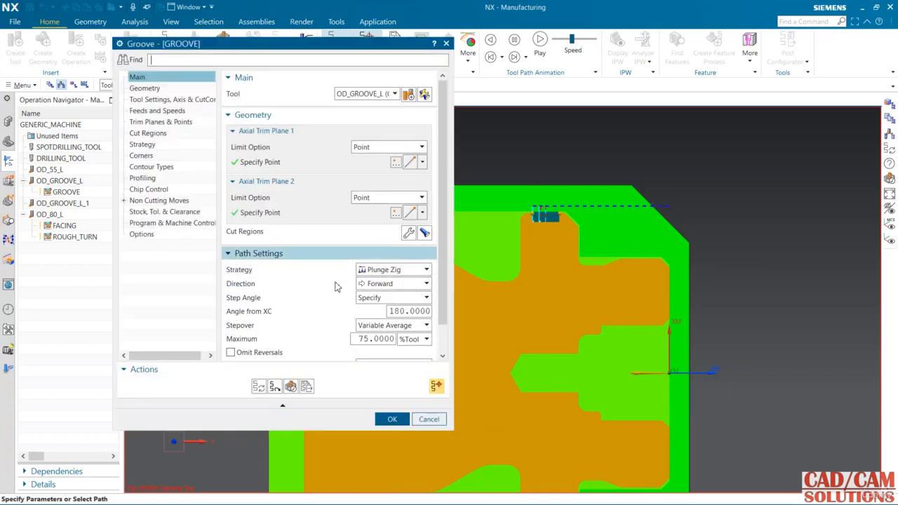
# Step: Verify the GROOVE tool path by replaying it with 2D Material Removal, and accept the operation
pyautogui.click(291, 386)
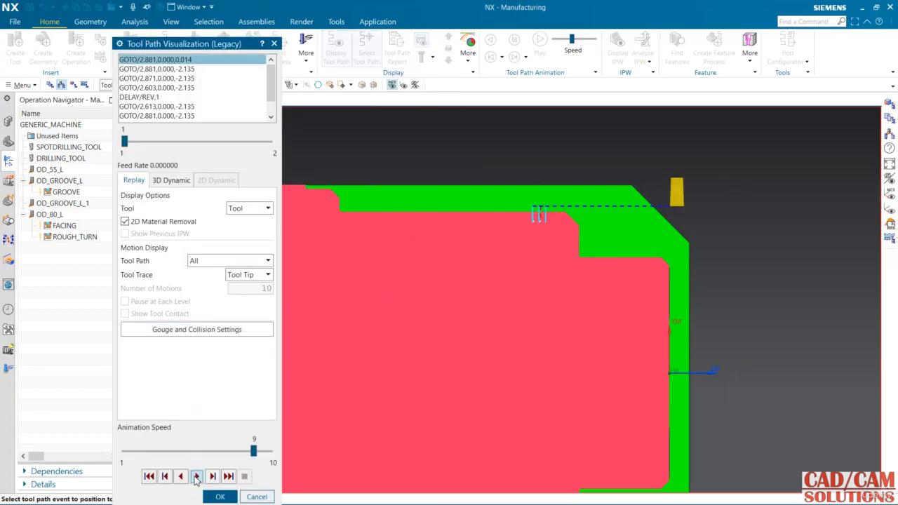
pyautogui.click(196, 476)
pyautogui.scroll(-3, 536, 307)
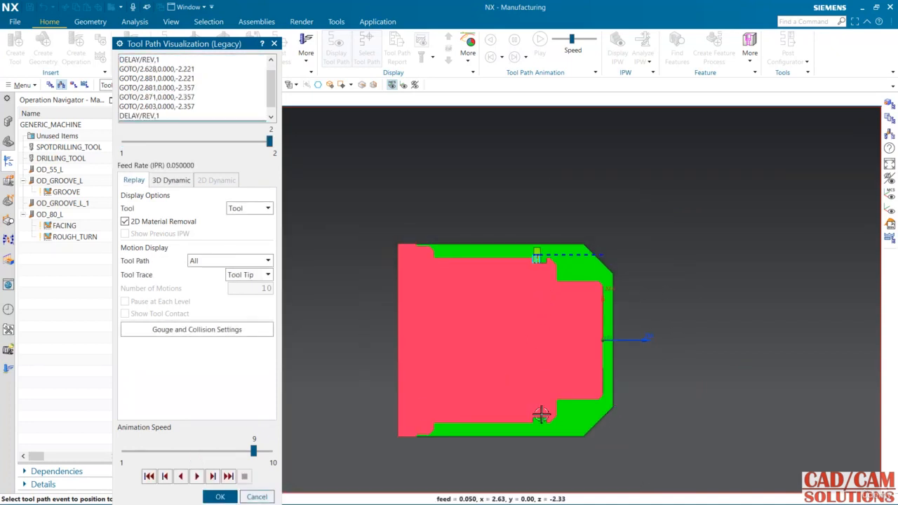
pyautogui.scroll(2, 554, 427)
pyautogui.click(219, 496)
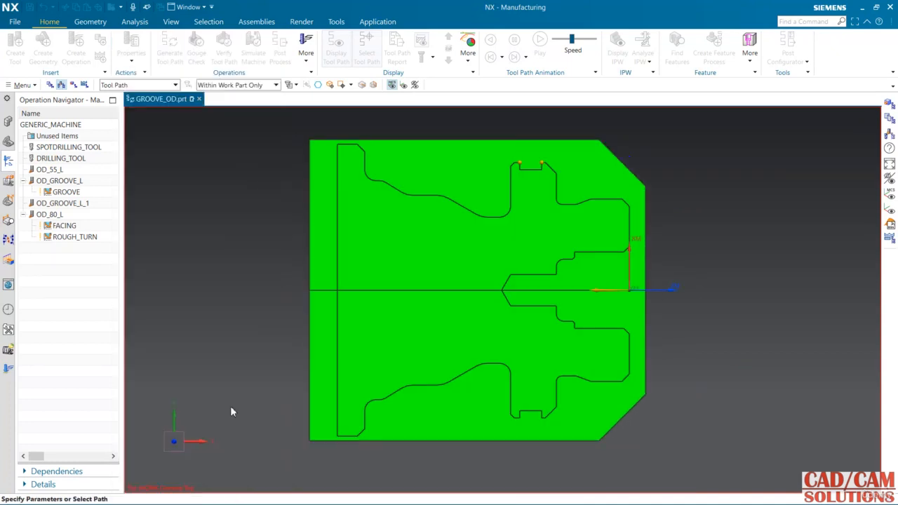
pyautogui.click(392, 419)
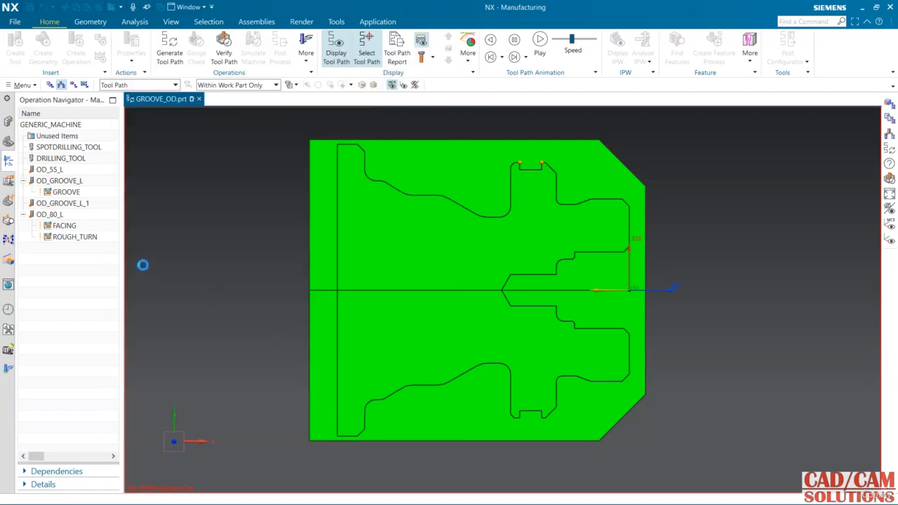
# Step: In the geometry view, copy the GROOVE operation, paste it inside the turning workpiece group and open the copy for editing
pyautogui.click(73, 85)
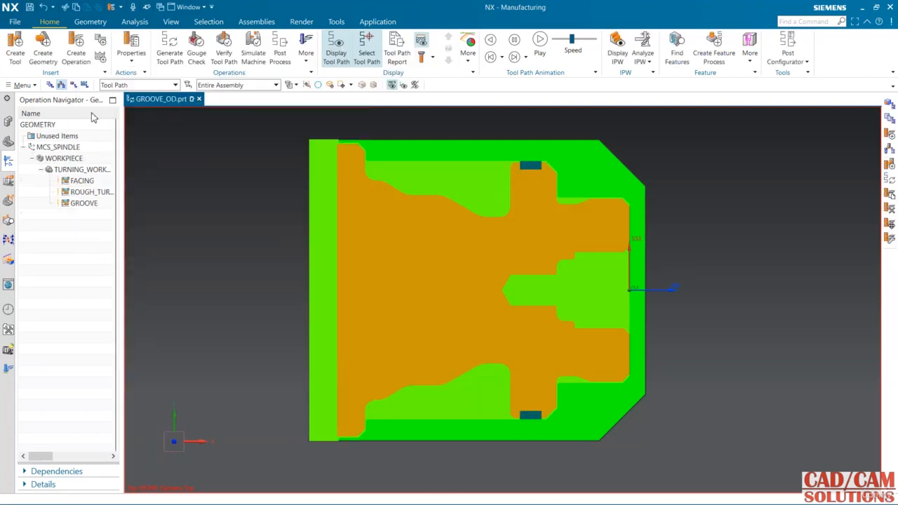
pyautogui.rightClick(82, 205)
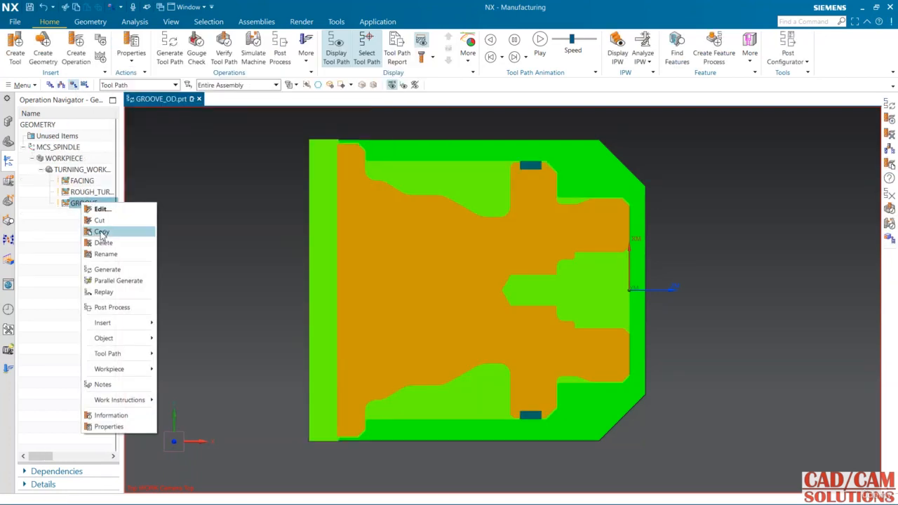
pyautogui.click(98, 230)
pyautogui.click(96, 171)
pyautogui.rightClick(96, 170)
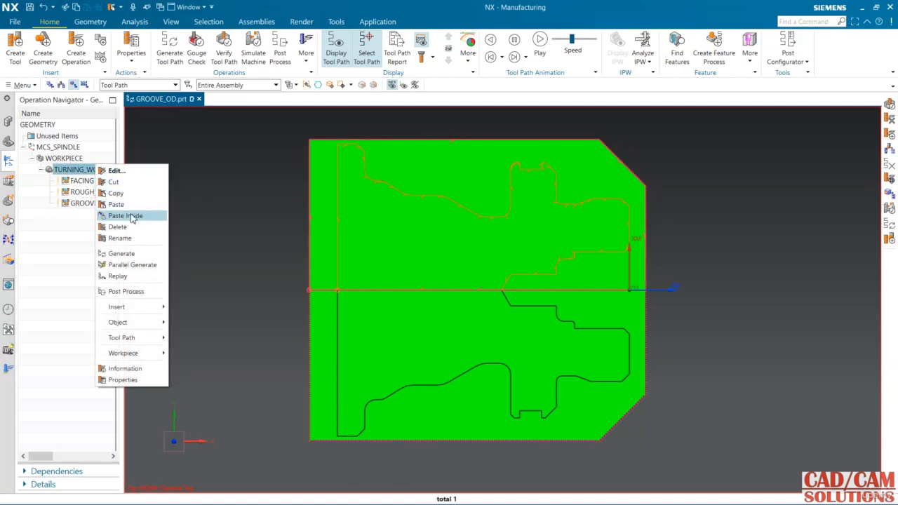
pyautogui.click(130, 216)
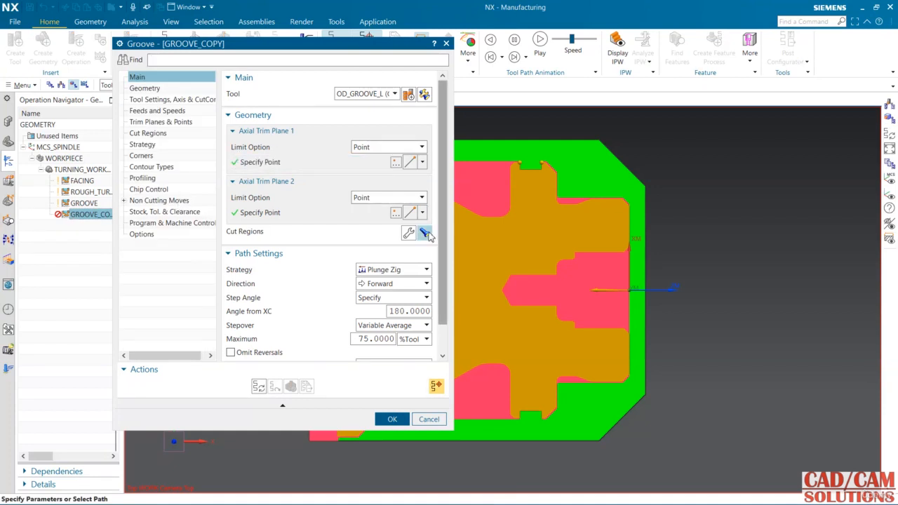
# Step: Move GROOVE_COPY's Axial Trim Plane 1 and 2 points to the collar's and rear flange's upper corners bounding the wide curved recess
pyautogui.scroll(-3, 567, 258)
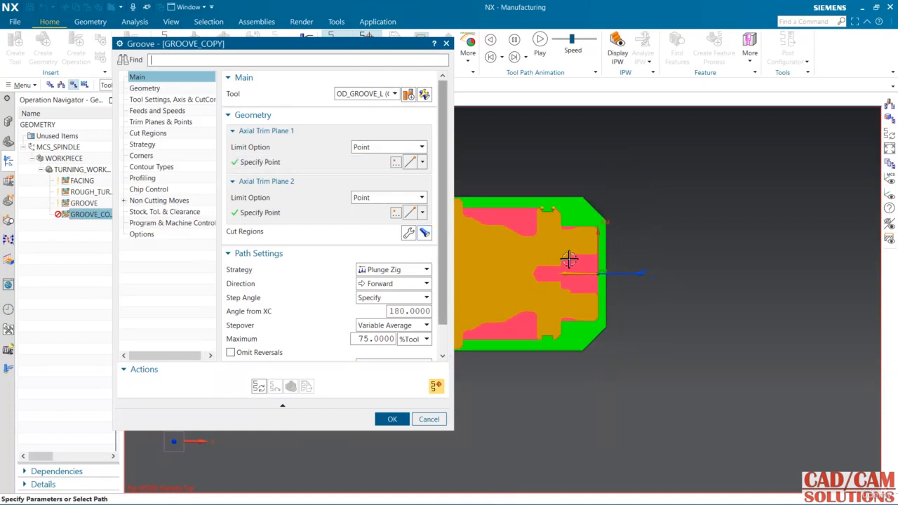
pyautogui.click(349, 163)
pyautogui.scroll(5, 565, 211)
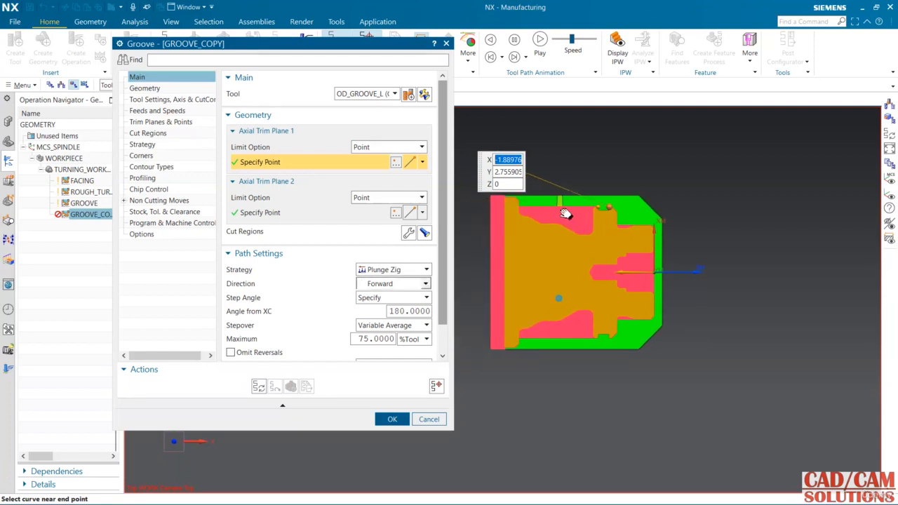
pyautogui.click(607, 208)
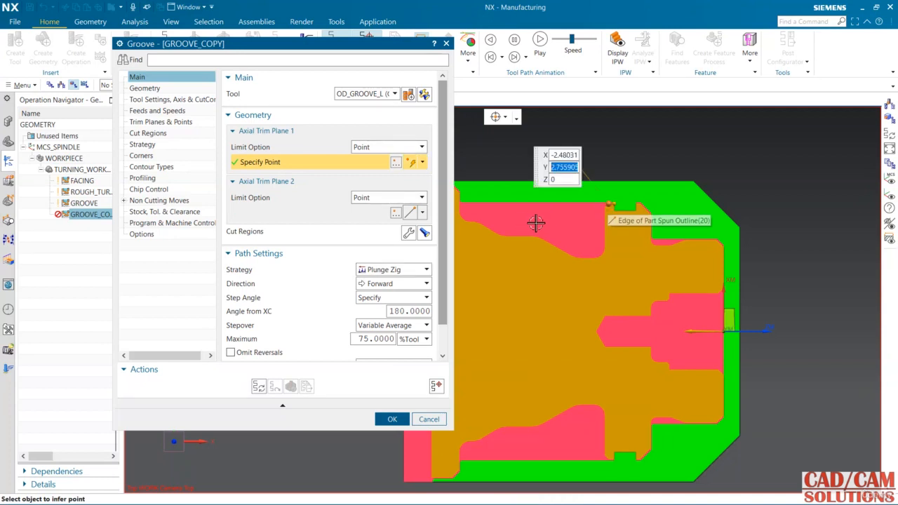
pyautogui.click(282, 212)
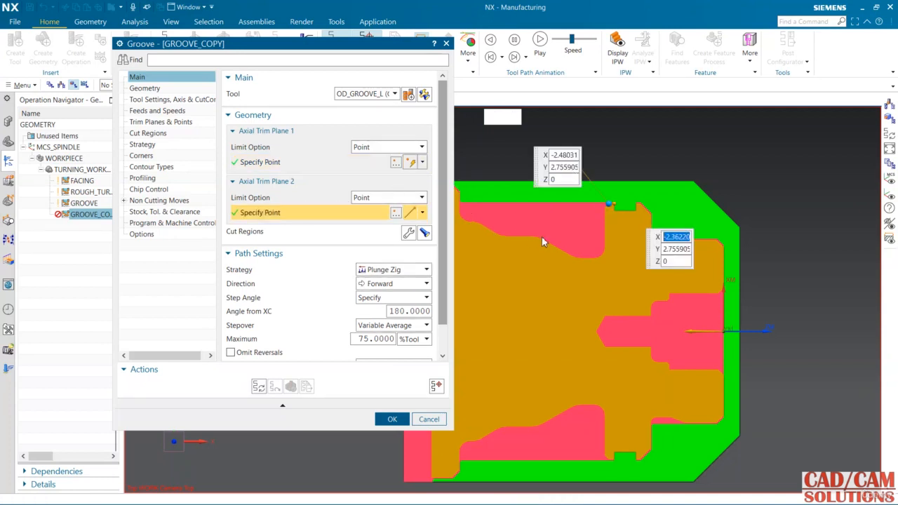
pyautogui.scroll(-1, 552, 237)
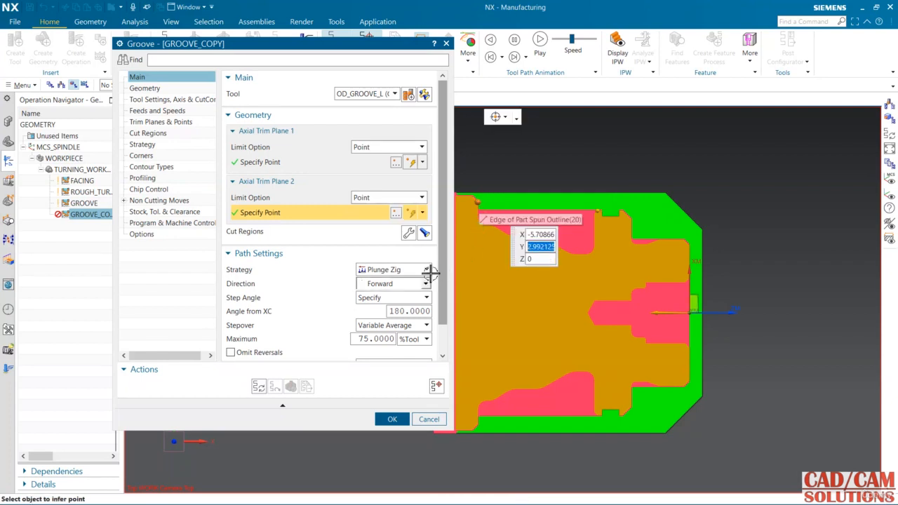
# Step: Generate the GROOVE_COPY tool path for the wide recess and dismiss the engage clearance warnings
pyautogui.click(258, 388)
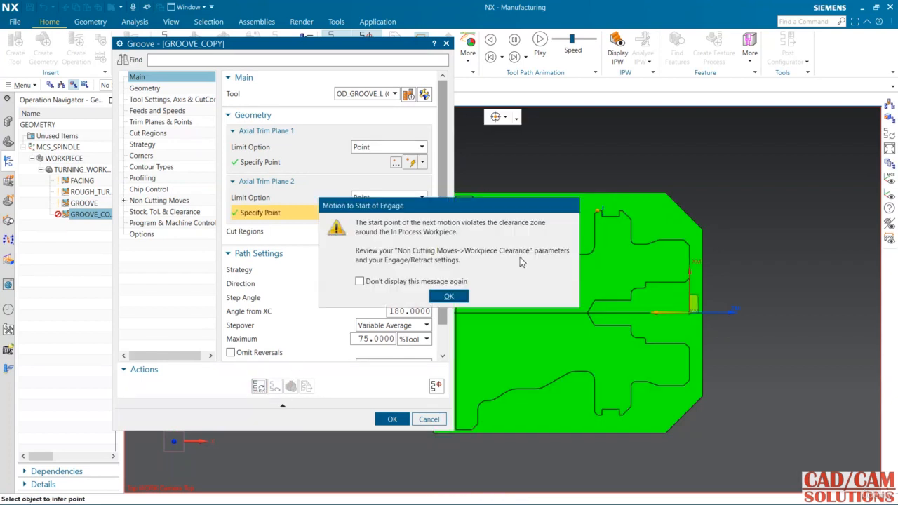
pyautogui.click(459, 296)
pyautogui.click(459, 296)
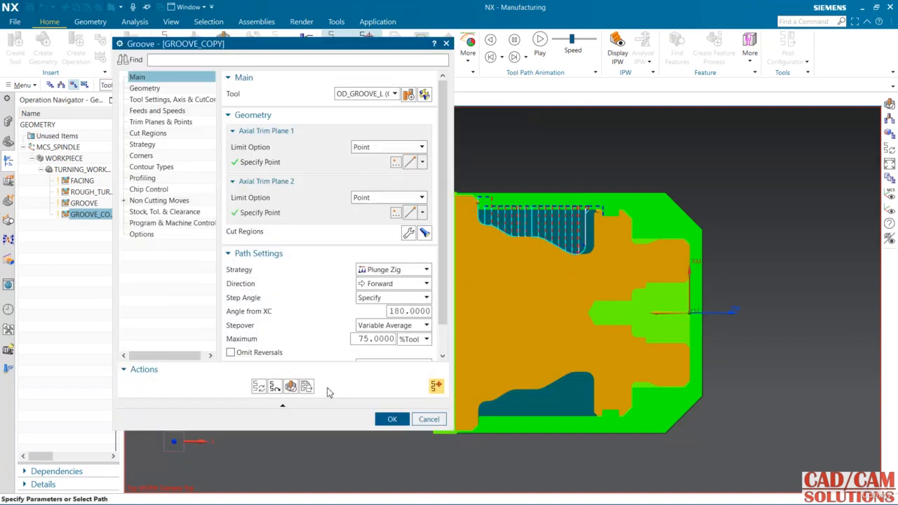
# Step: Replay the GROOVE_COPY tool path with 2D Material Removal to check the cutting of the wide recess
pyautogui.click(290, 387)
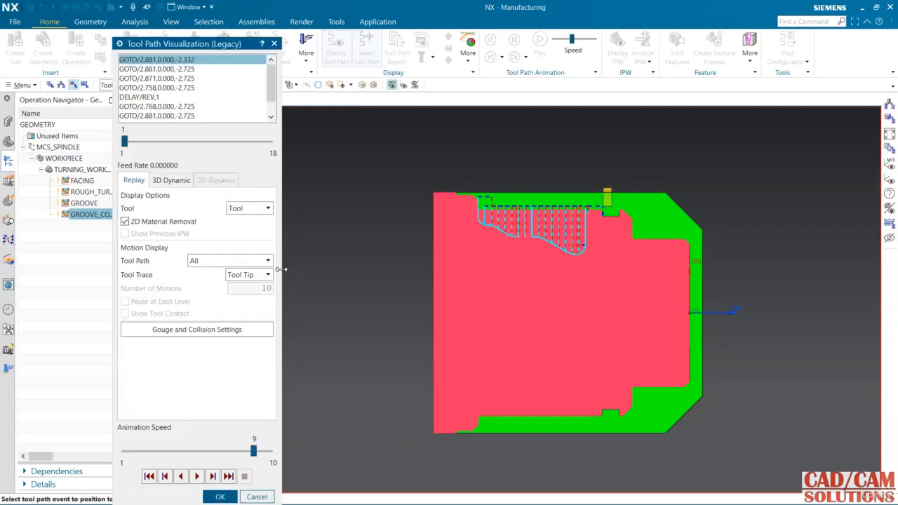
pyautogui.click(197, 477)
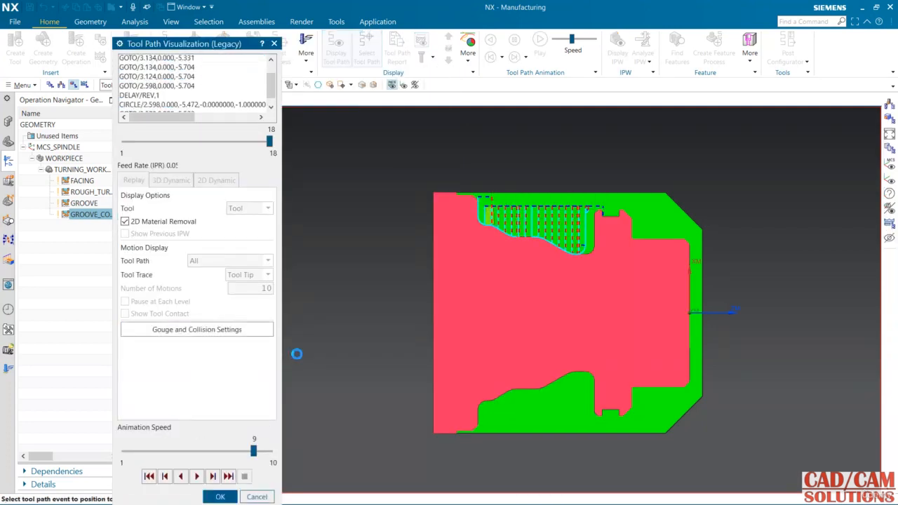
pyautogui.click(231, 494)
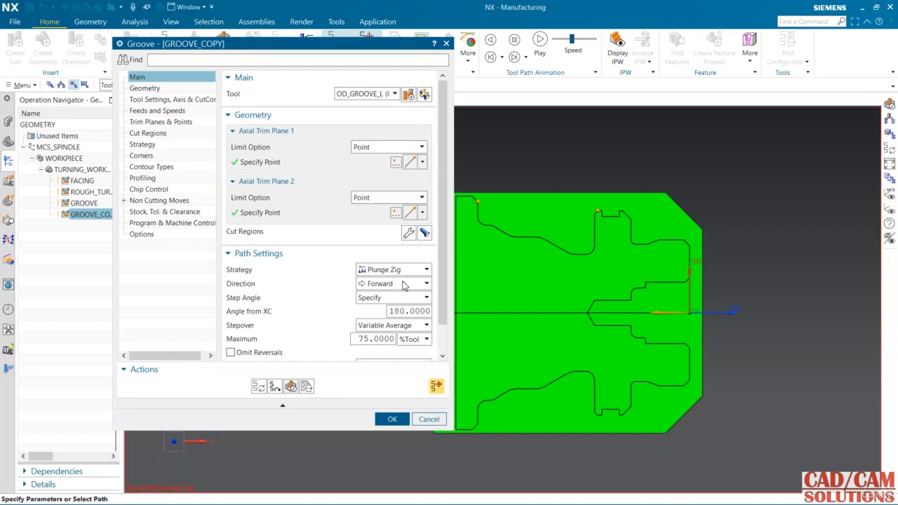
# Step: Set GROOVE_COPY's maximum stepover to 50 %Tool, keeping Cleanup on Down Only
pyautogui.scroll(-2, 440, 322)
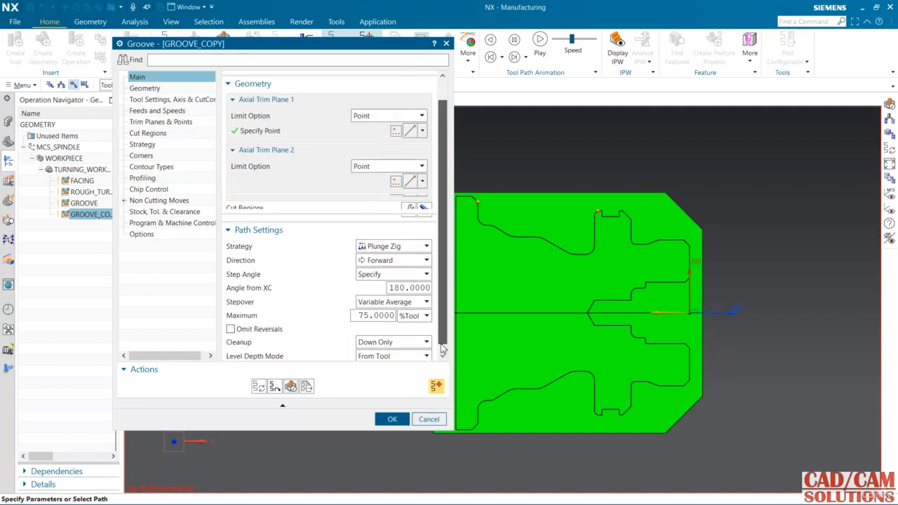
pyautogui.doubleClick(378, 307)
pyautogui.write('50')
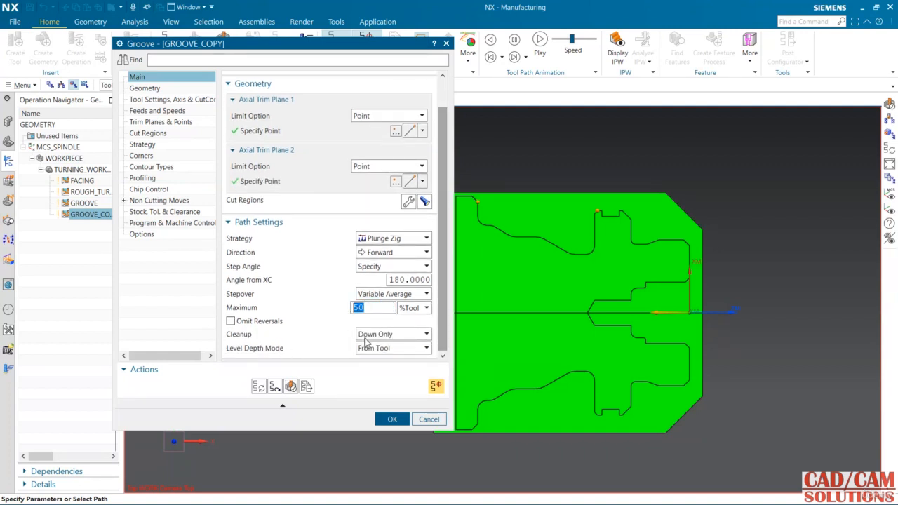
pyautogui.click(393, 334)
pyautogui.click(440, 323)
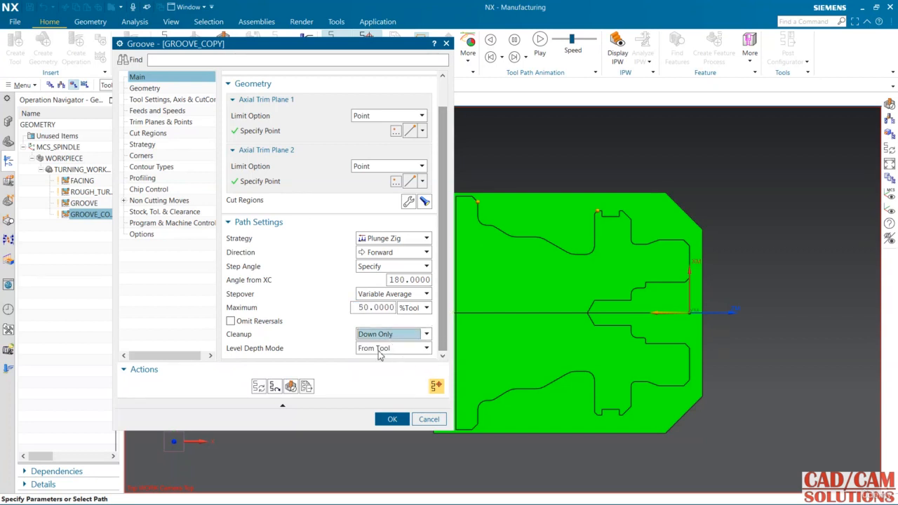
# Step: Review GROOVE_COPY's geometry, cut region, strategy, corner, contour type, profiling and chip control settings, trying the Additional Profiling option
pyautogui.click(144, 89)
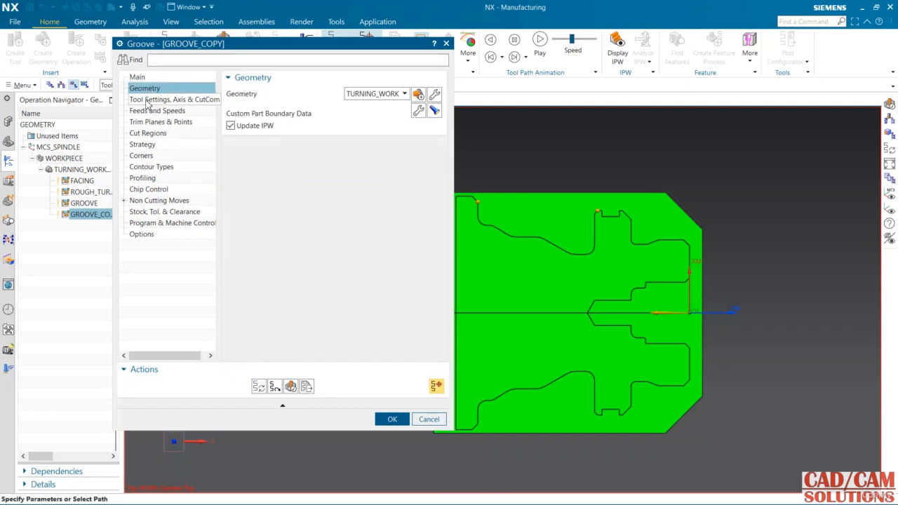
pyautogui.click(147, 133)
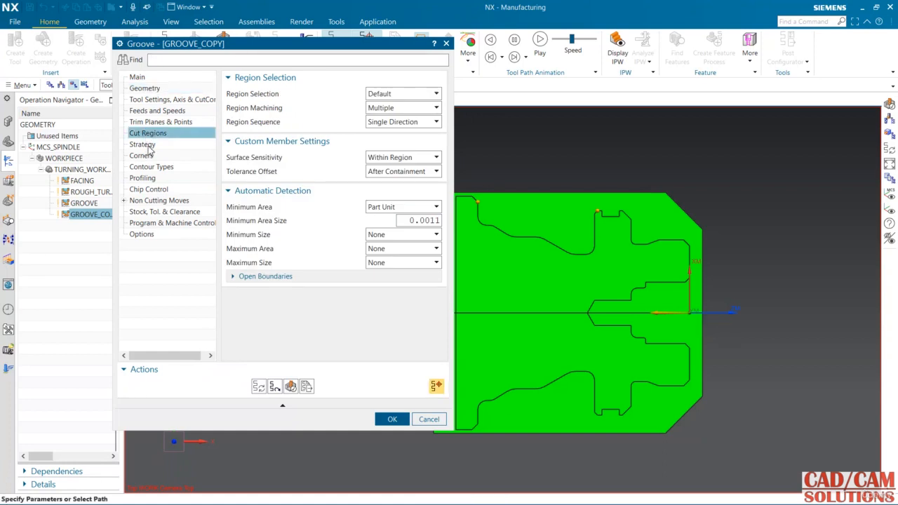
pyautogui.click(148, 147)
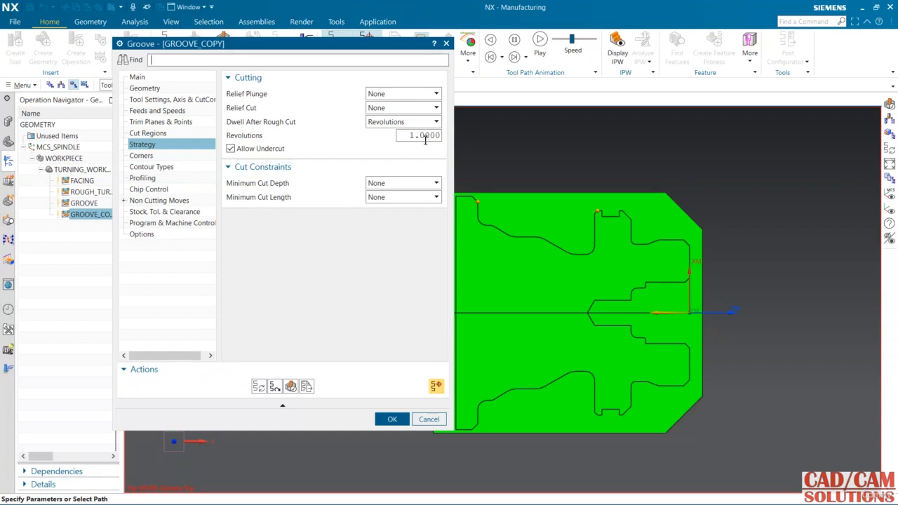
pyautogui.click(145, 155)
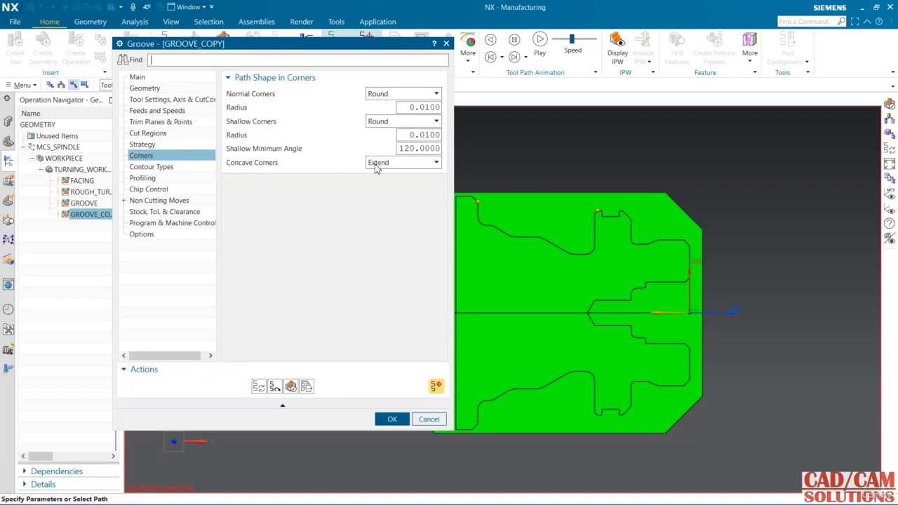
pyautogui.click(161, 170)
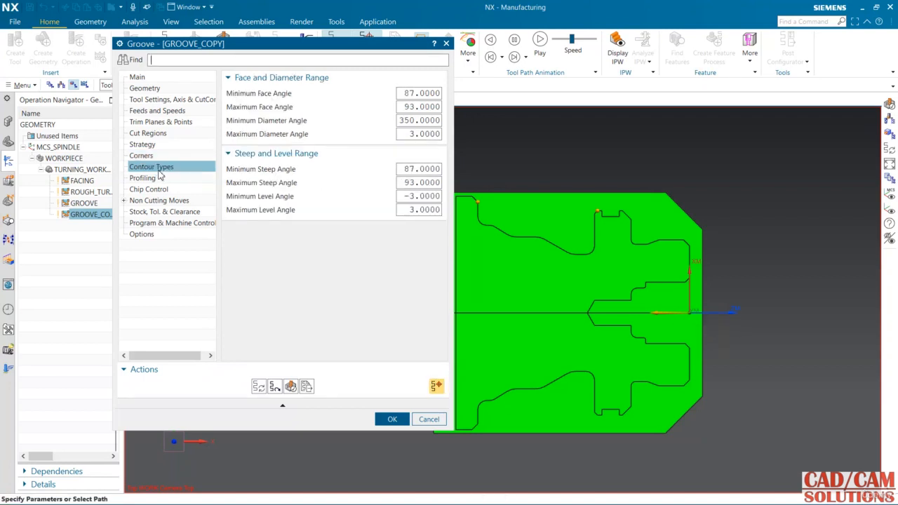
pyautogui.click(150, 179)
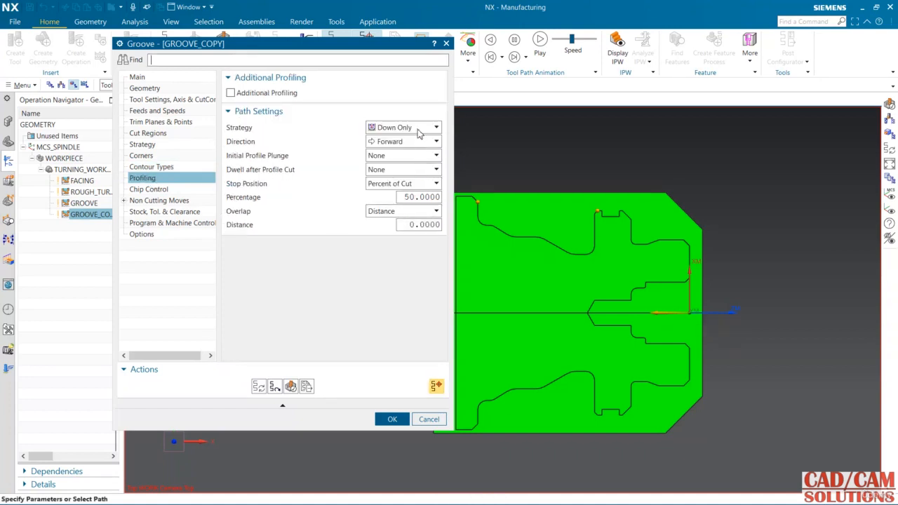
pyautogui.moveTo(418, 133)
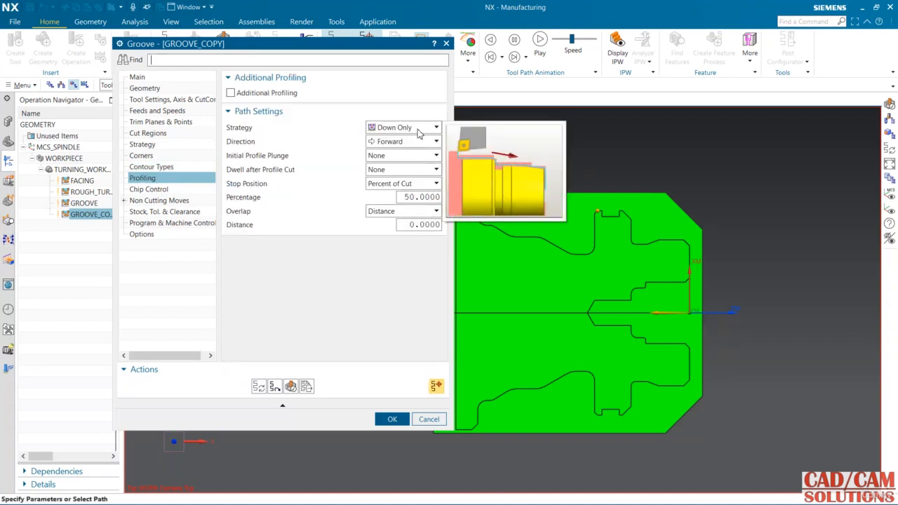
pyautogui.click(232, 93)
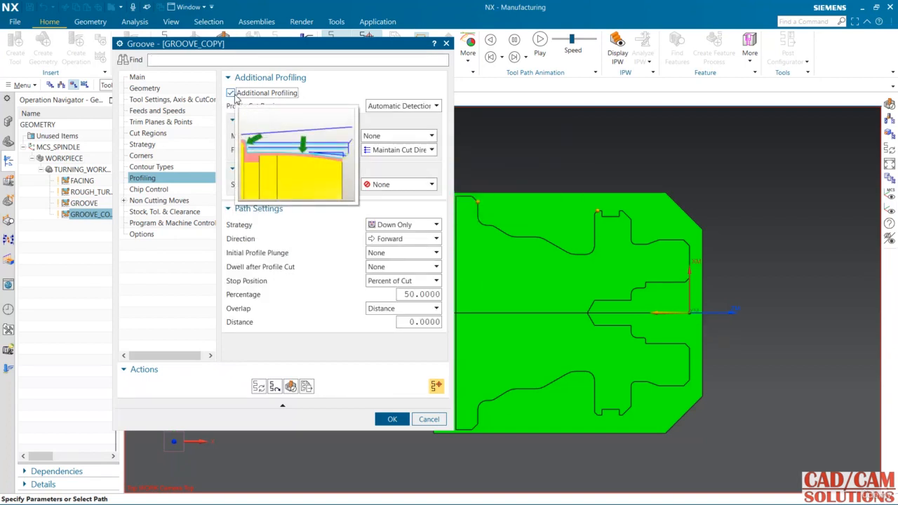
pyautogui.click(231, 93)
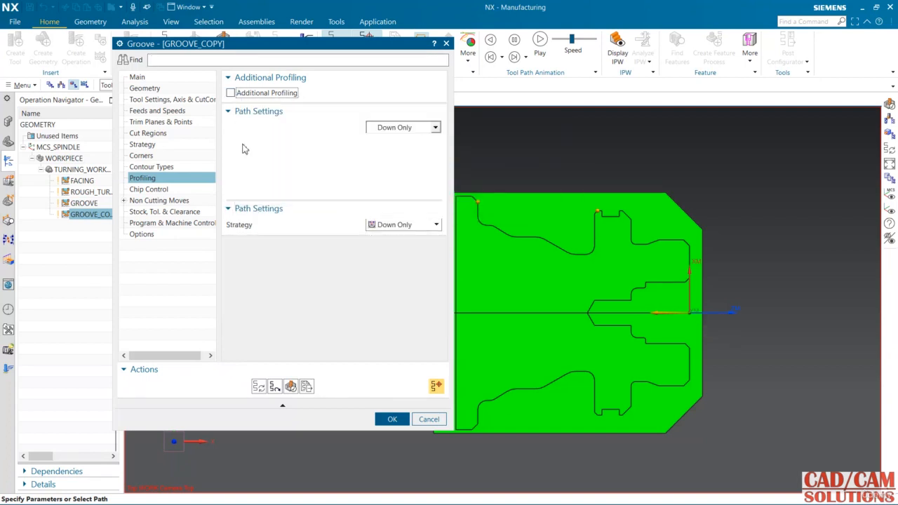
pyautogui.click(161, 190)
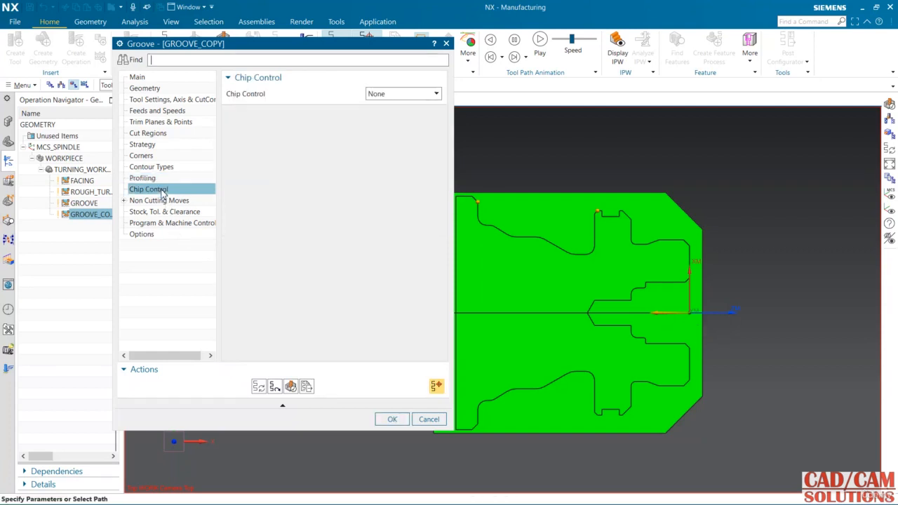
# Step: Try Variable Break chip control for GROOVE_COPY and expand its variable increment table
pyautogui.click(399, 95)
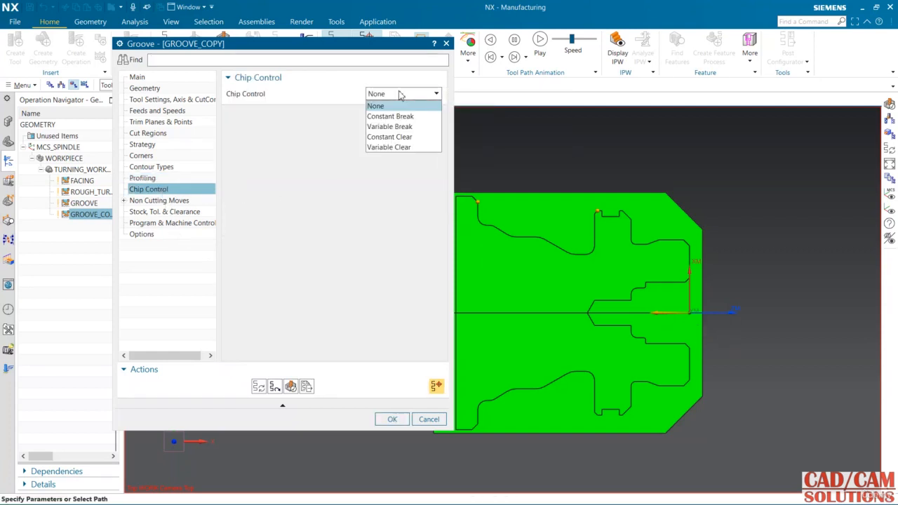
pyautogui.click(403, 127)
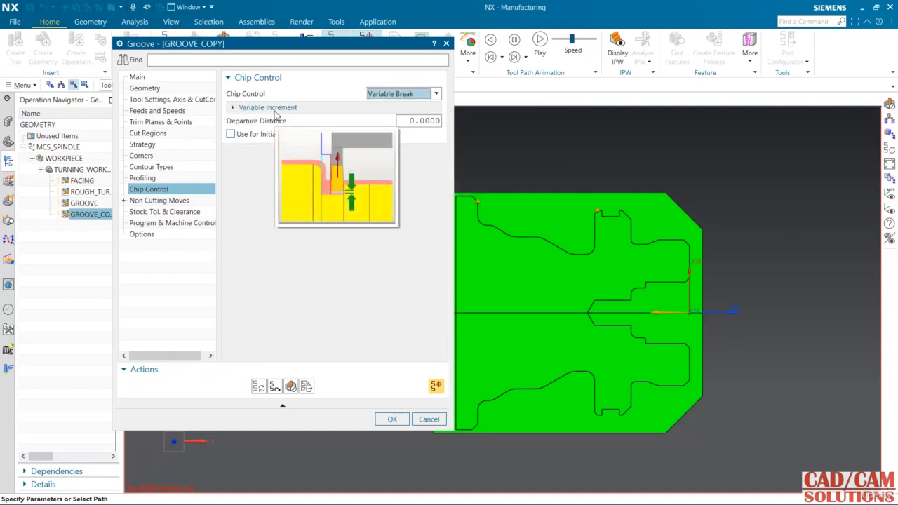
pyautogui.click(272, 108)
# Step: Set GROOVE_COPY's chip control to Constant Break with a 0.5 constant increment and a 1.0 departure distance
pyautogui.click(409, 95)
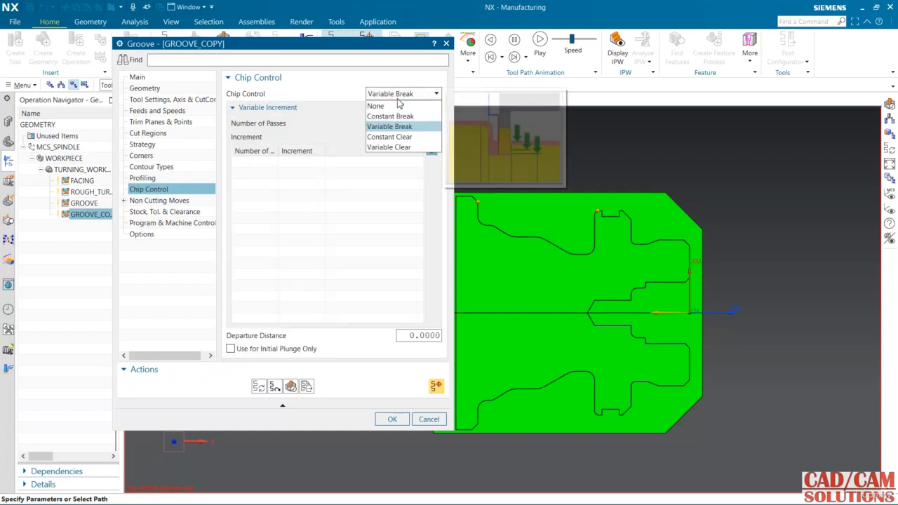
pyautogui.click(390, 116)
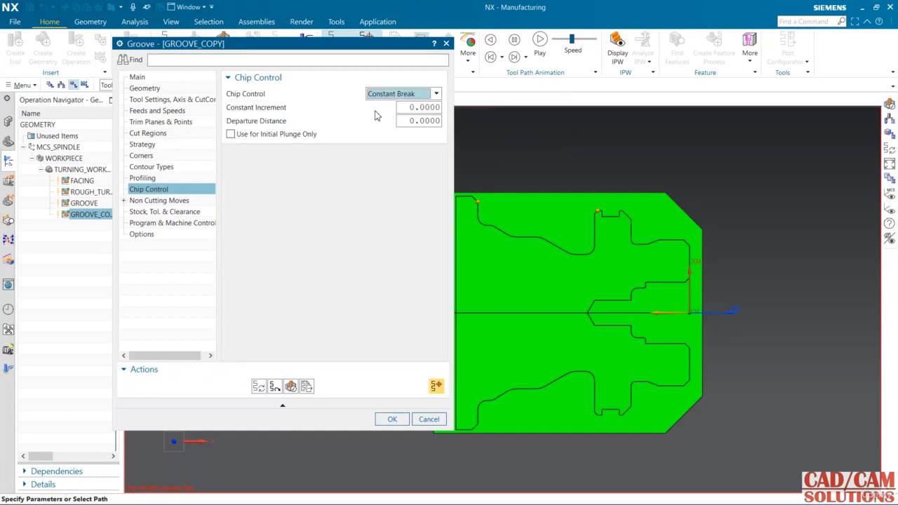
pyautogui.doubleClick(415, 109)
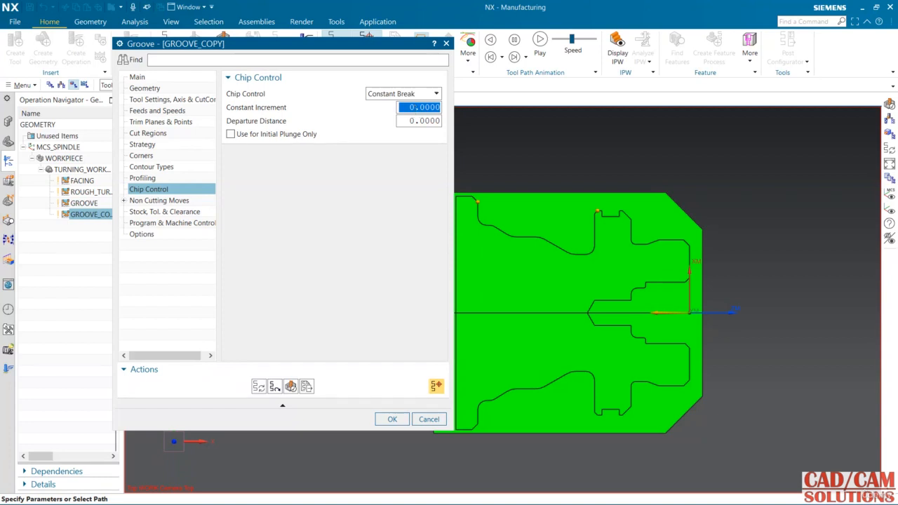
pyautogui.write('0.5')
pyautogui.doubleClick(415, 109)
pyautogui.doubleClick(419, 120)
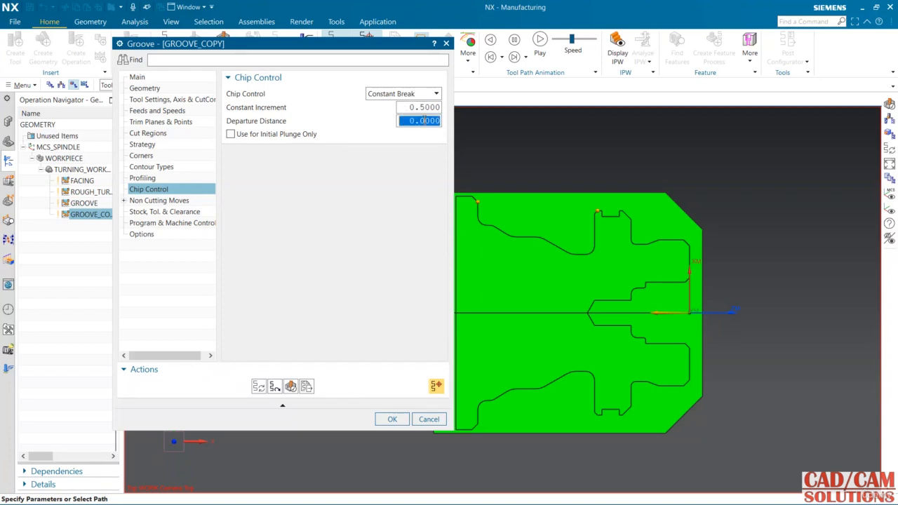
pyautogui.write('1.0')
pyautogui.press('Return')
# Step: Regenerate the GROOVE_COPY tool path with chip breaking and dismiss the engage clearance warnings
pyautogui.click(259, 386)
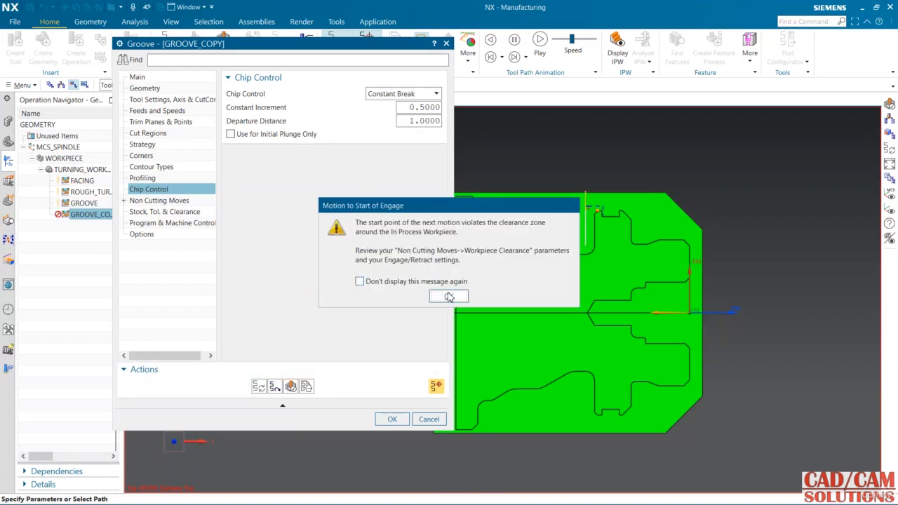
pyautogui.click(448, 295)
pyautogui.click(448, 295)
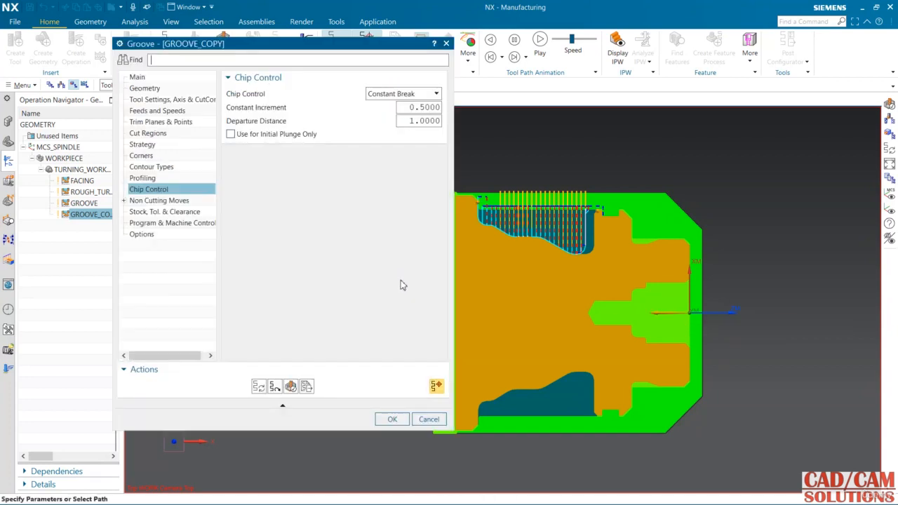
# Step: Replay the chip-breaking plunges with 2D Material Removal, stop the playback partway, and accept the GROOVE_COPY operation
pyautogui.click(290, 385)
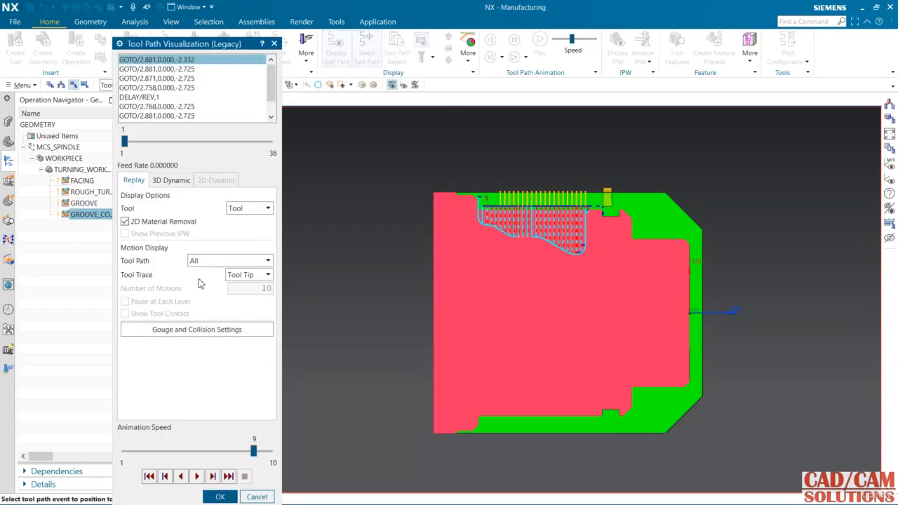
pyautogui.click(200, 476)
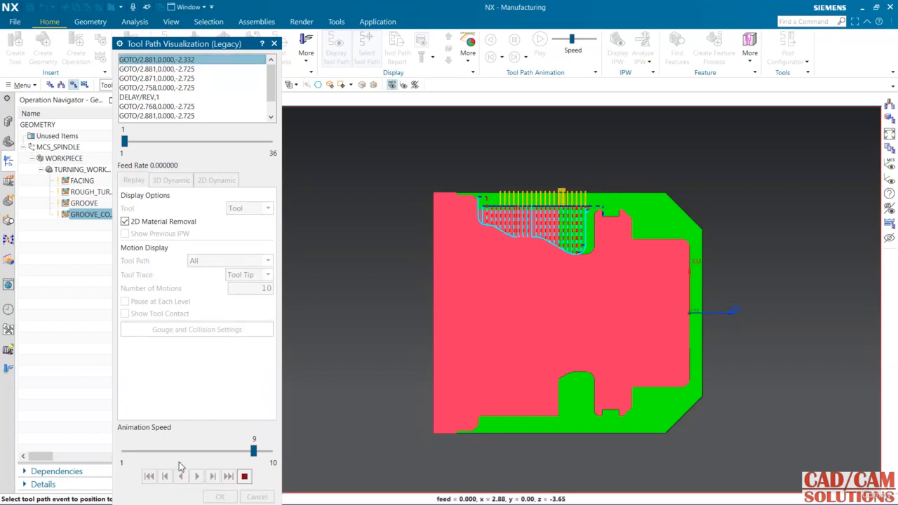
pyautogui.moveTo(254, 451); pyautogui.dragTo(188, 453)
pyautogui.click(160, 452)
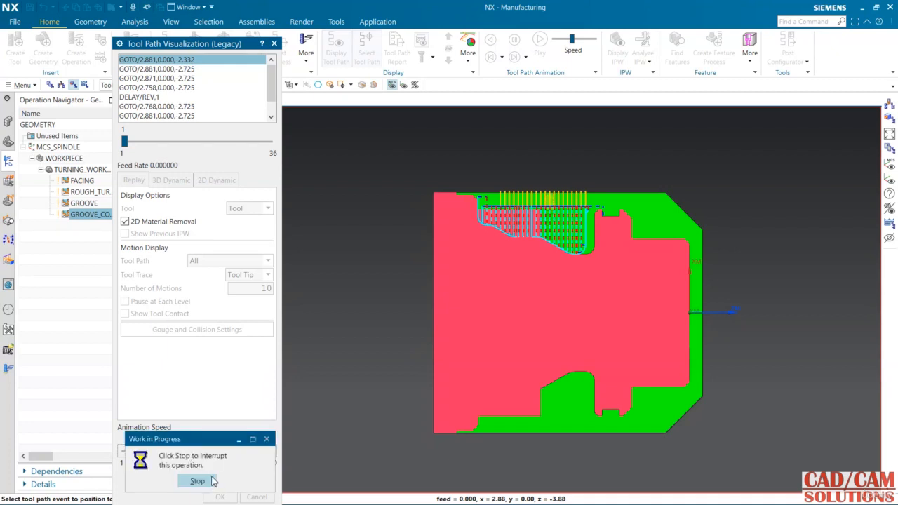
pyautogui.click(192, 479)
pyautogui.click(234, 496)
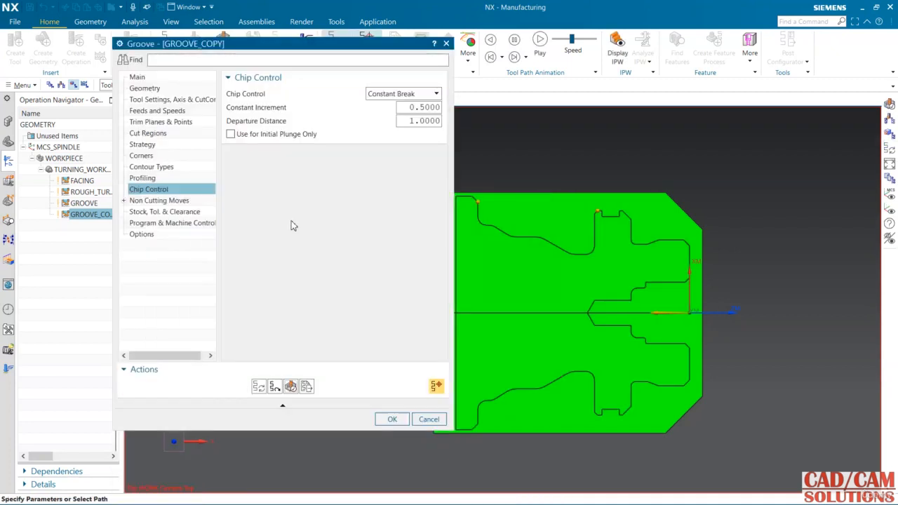
pyautogui.doubleClick(428, 125)
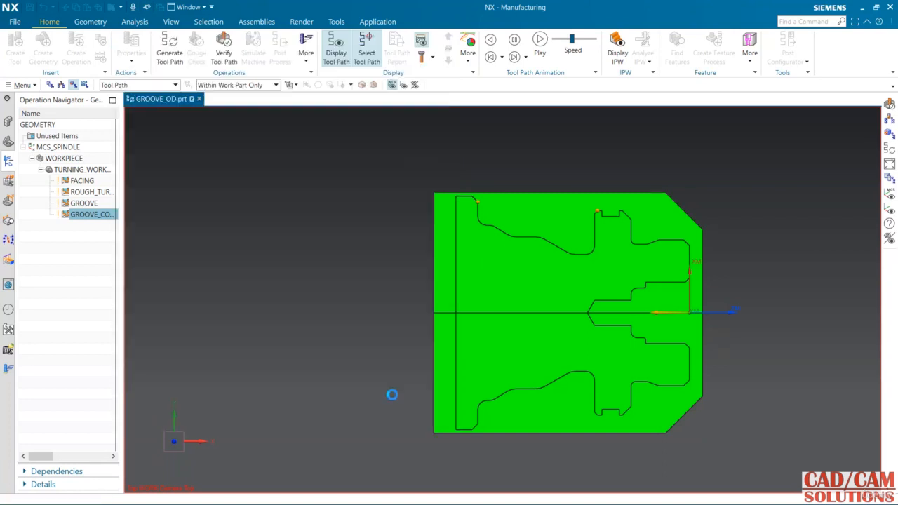
pyautogui.click(405, 419)
# Step: Verify GROOVE_COPY with a 3D Dynamic simulation of the wide recess at animation speed 7
pyautogui.moveTo(339, 238); pyautogui.dragTo(327, 251, button='middle')
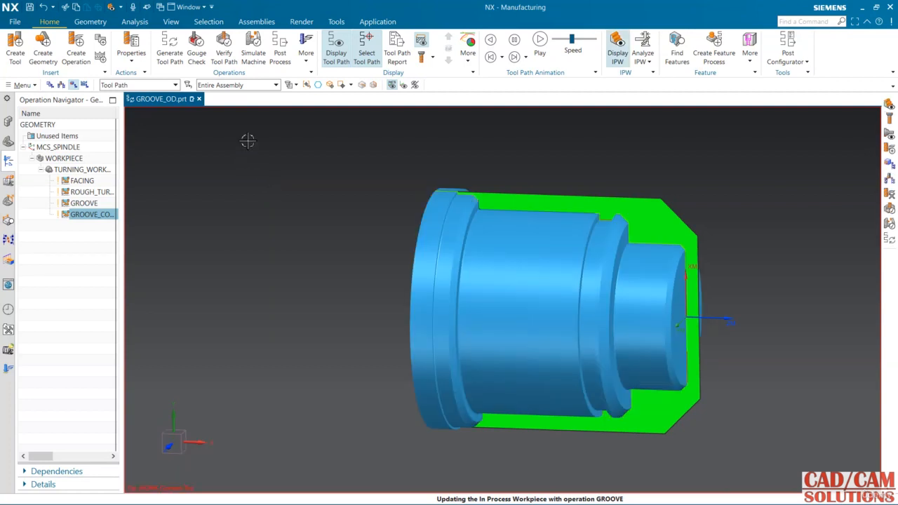
pyautogui.click(224, 47)
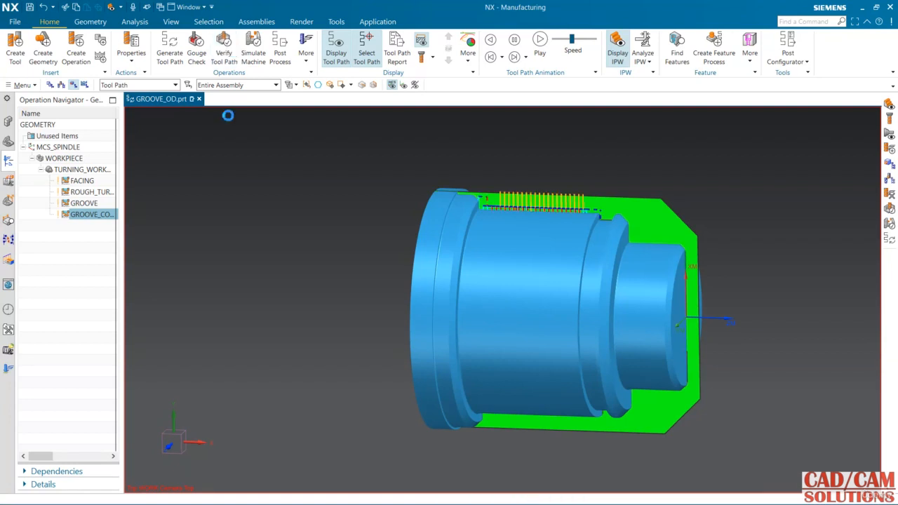
pyautogui.click(171, 179)
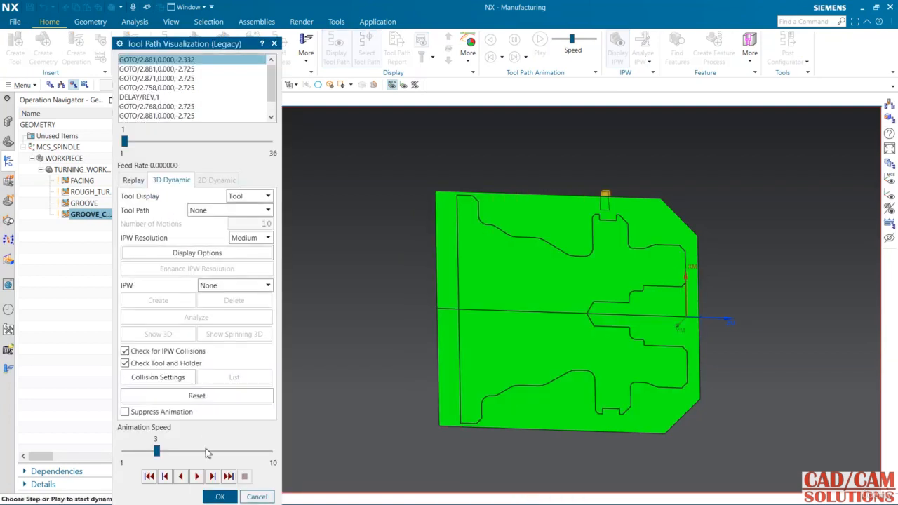
pyautogui.moveTo(172, 450); pyautogui.dragTo(221, 450)
pyautogui.click(196, 476)
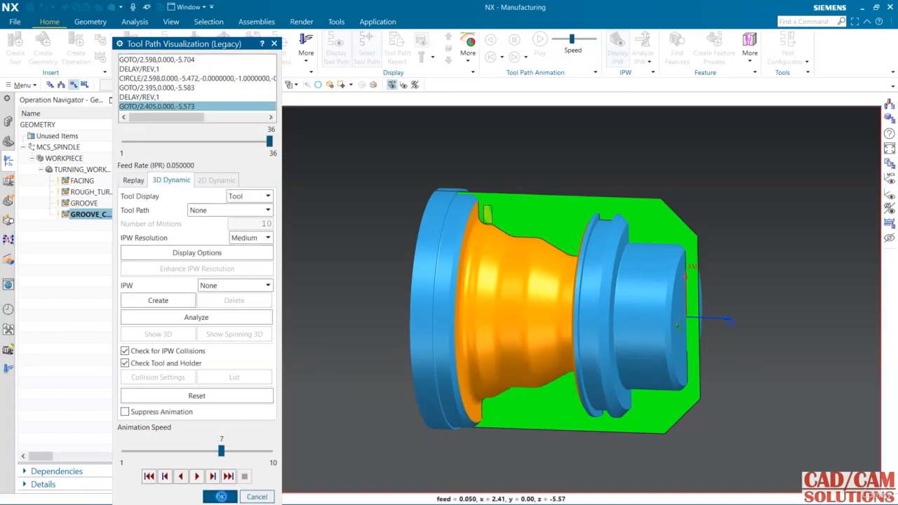
pyautogui.click(219, 496)
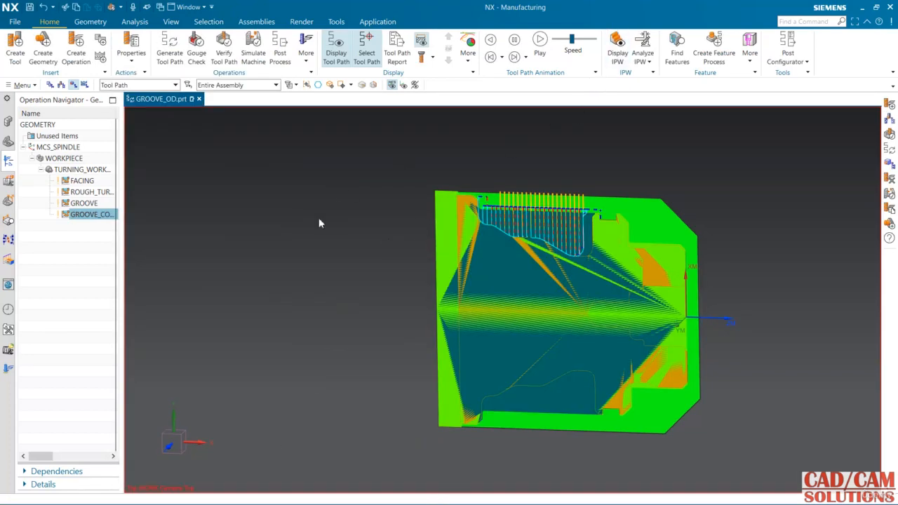
# Step: Examine how GROOVE and GROOVE_COPY are organized by program order, machine tool and geometry
pyautogui.moveTo(329, 244); pyautogui.dragTo(226, 234, button='middle')
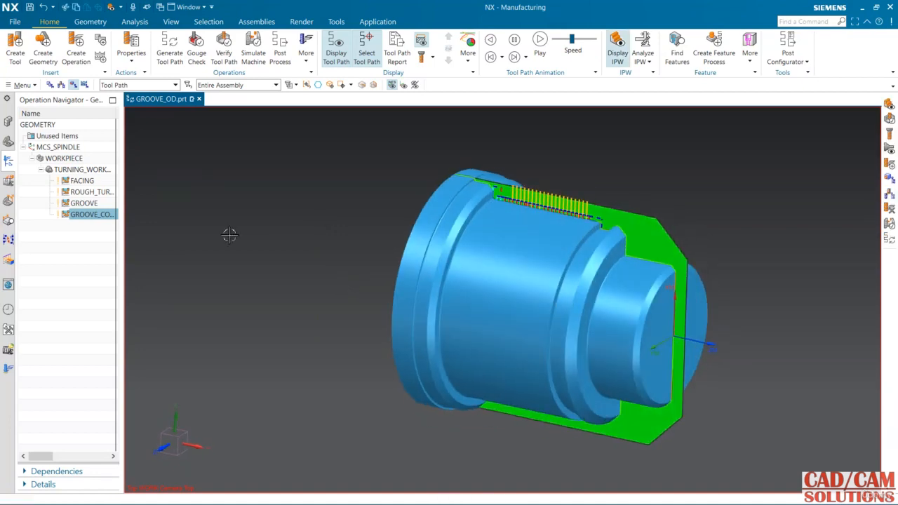
pyautogui.click(49, 84)
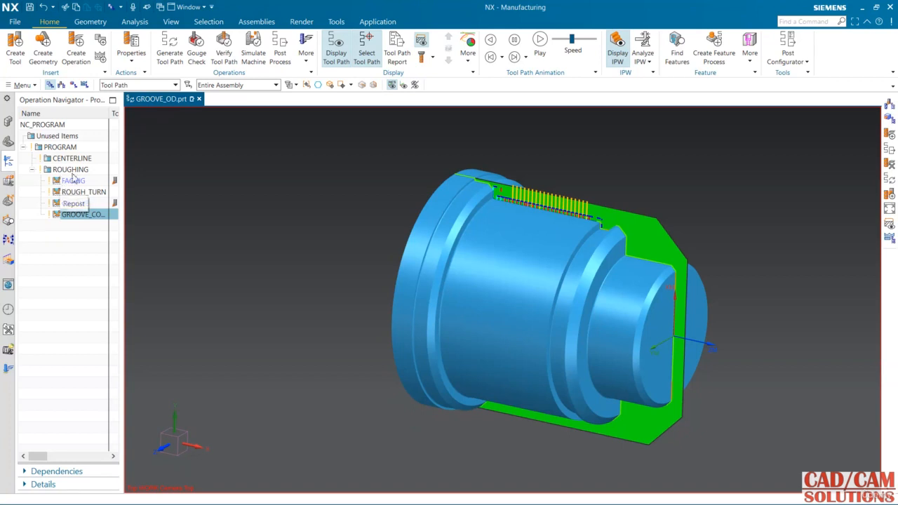
pyautogui.click(82, 206)
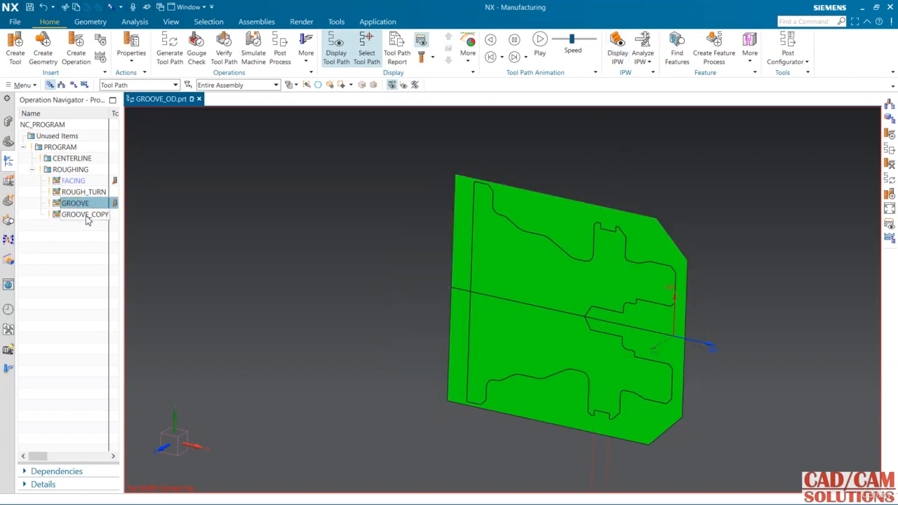
pyautogui.click(86, 215)
pyautogui.click(61, 84)
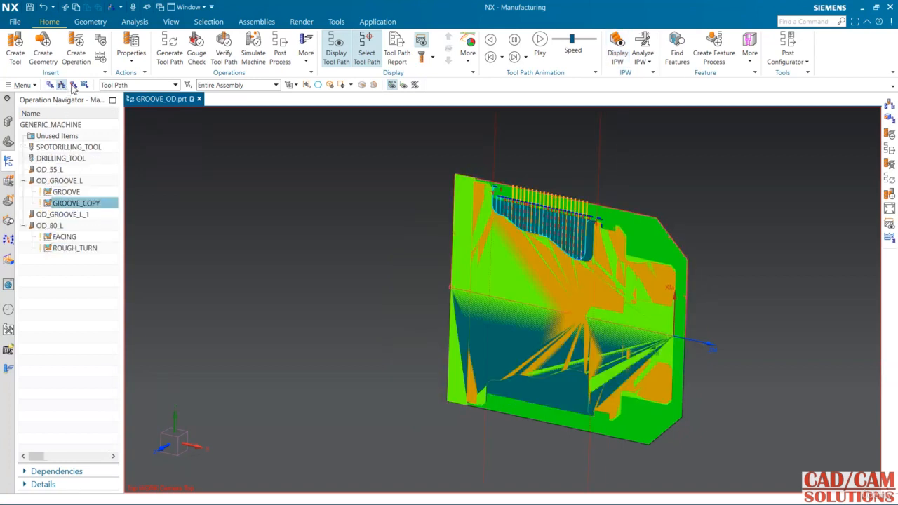
pyautogui.click(73, 84)
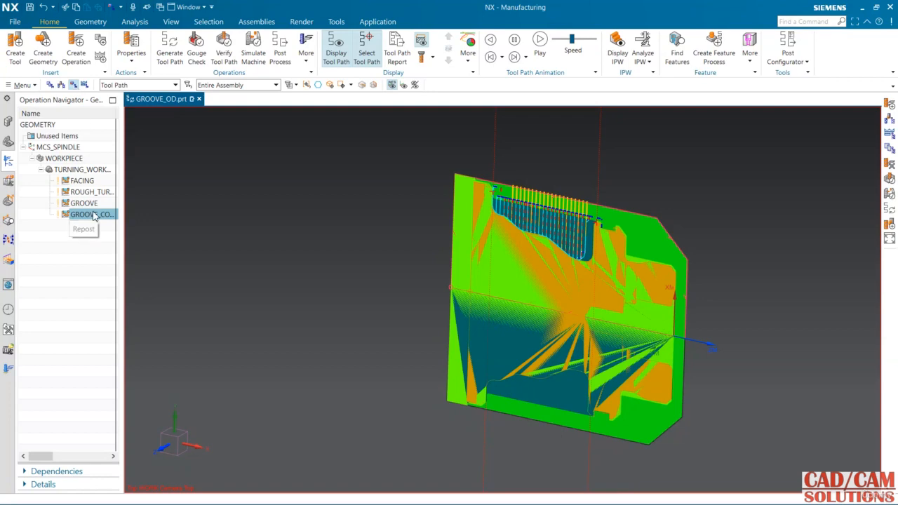
# Step: Display the GROOVE_COPY tool path again with the view squared to the turned cross-section
pyautogui.moveTo(306, 254)
pyautogui.mouseDown(button='middle')
pyautogui.moveTo(311, 232)
pyautogui.moveTo(290, 249)
pyautogui.mouseUp(button='middle')
pyautogui.click(290, 250)
pyautogui.click(85, 219)
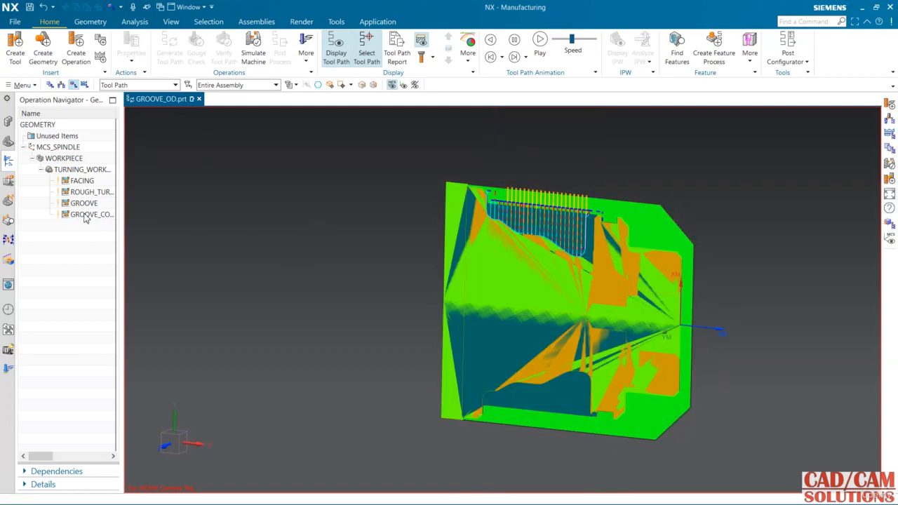
pyautogui.press('F8')
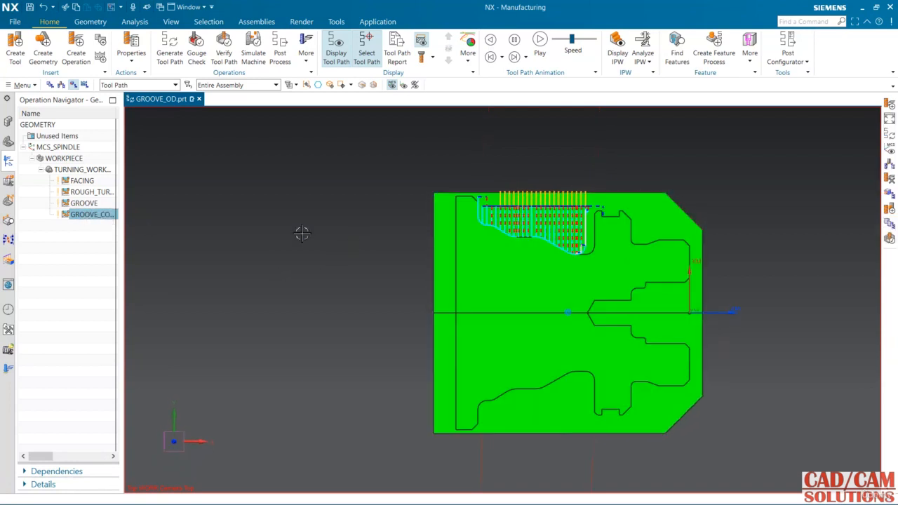